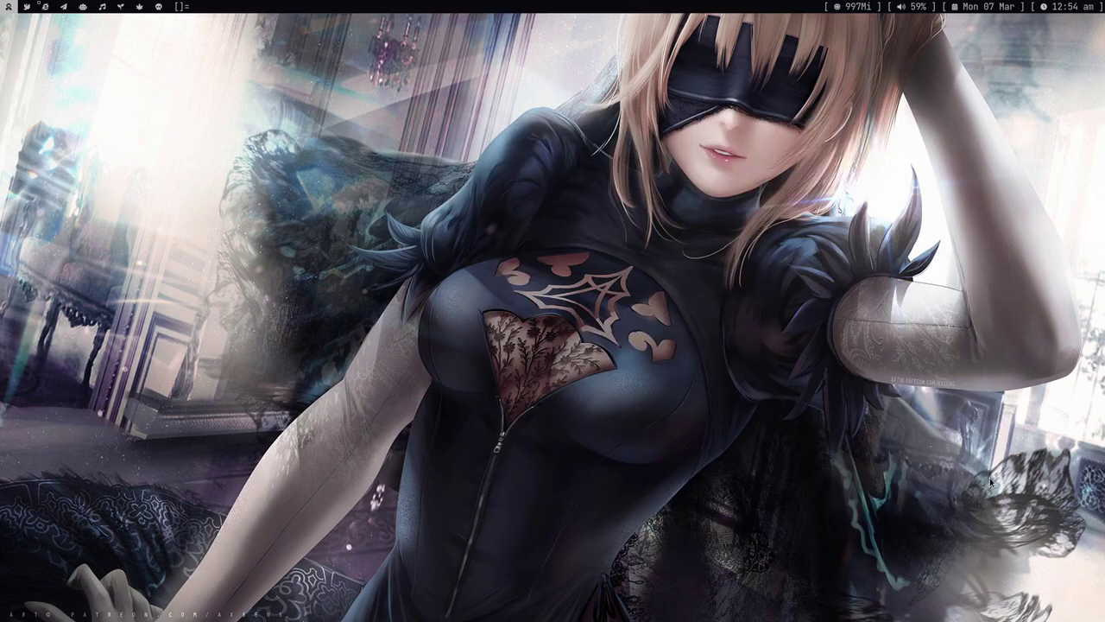
Step: Launch Firefox, open a private browsing window and go to the github.com/Bugswriter profile
key(super+p)
key(Escape)
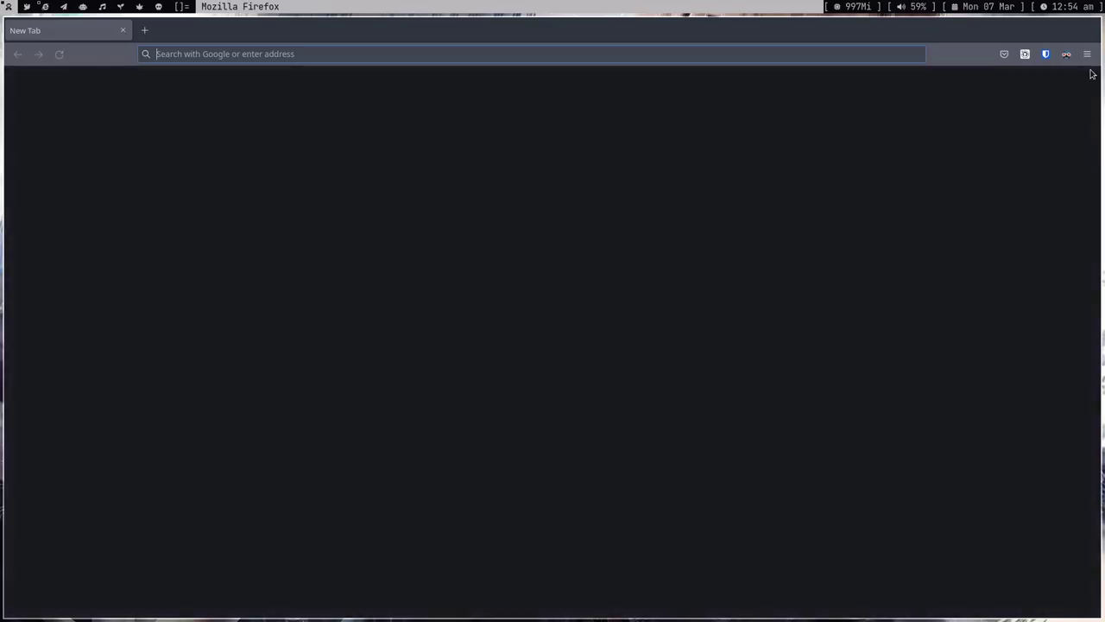
click(1087, 54)
key(Escape)
key(ctrl+shift+p)
key(ctrl+w)
key(ctrl+shift+p)
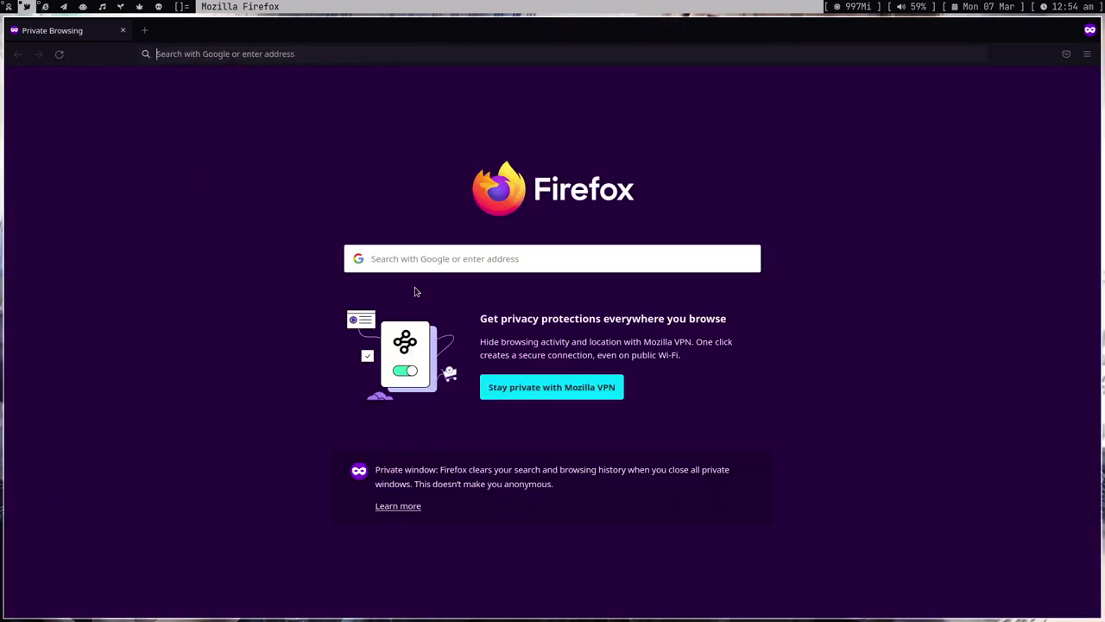
text(github.com/bugs)
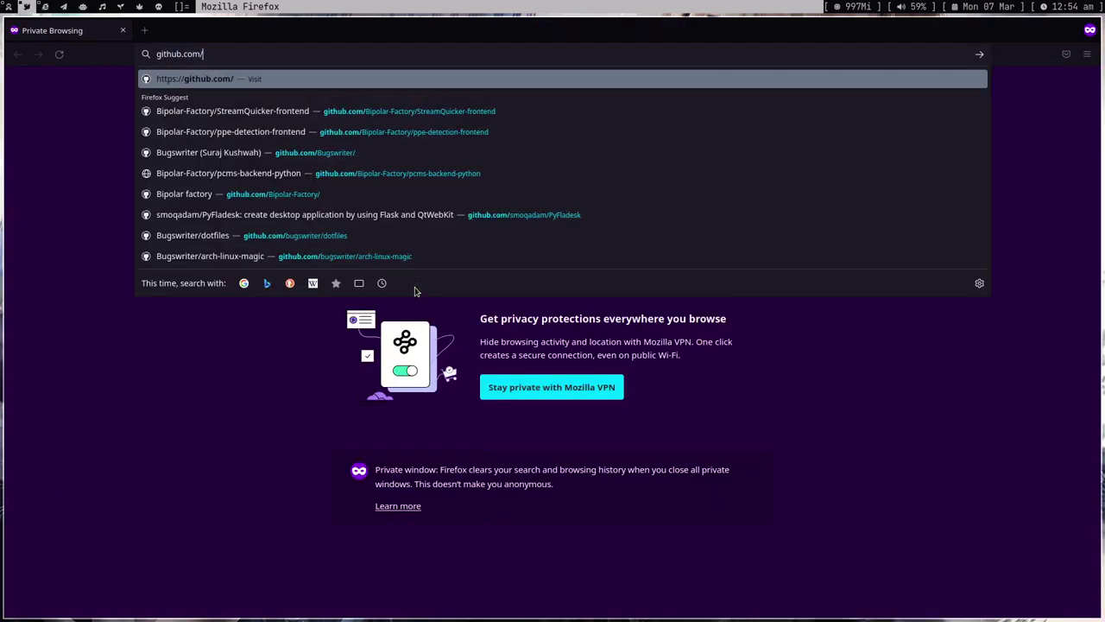
key(Return)
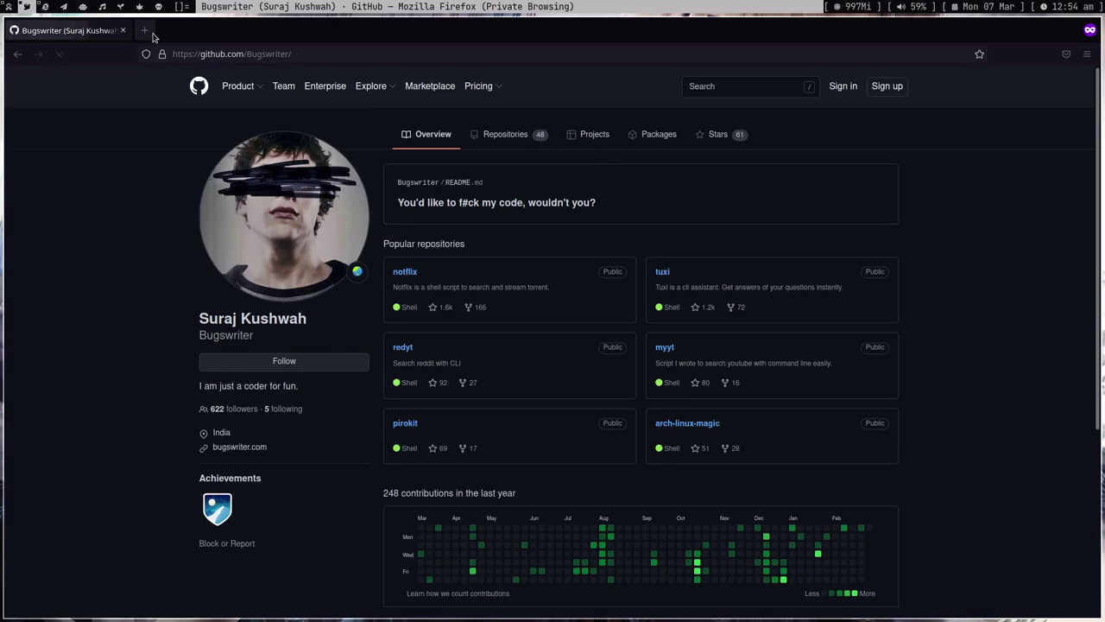
Step: Open the sourcehut project page of chathistorysync on sr.ht in a new tab
click(145, 31)
text(sr.ht)
key(Return)
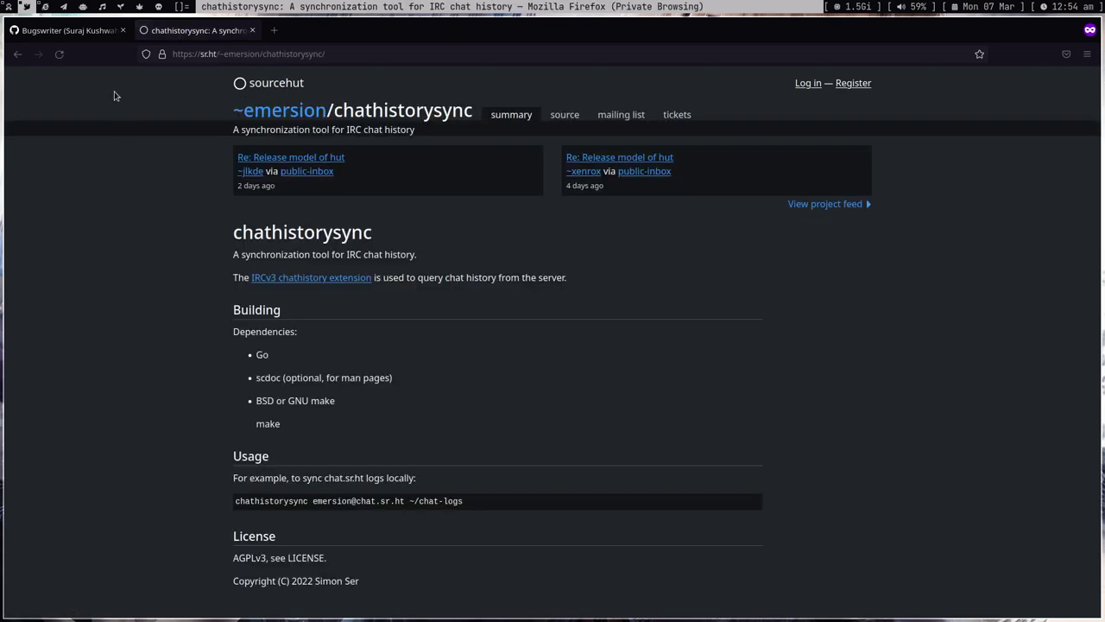
Step: Return to the GitHub profile, look over its contributions and popular repositories, and open the redyt repository
click(69, 30)
scroll(597, 347, down, 3)
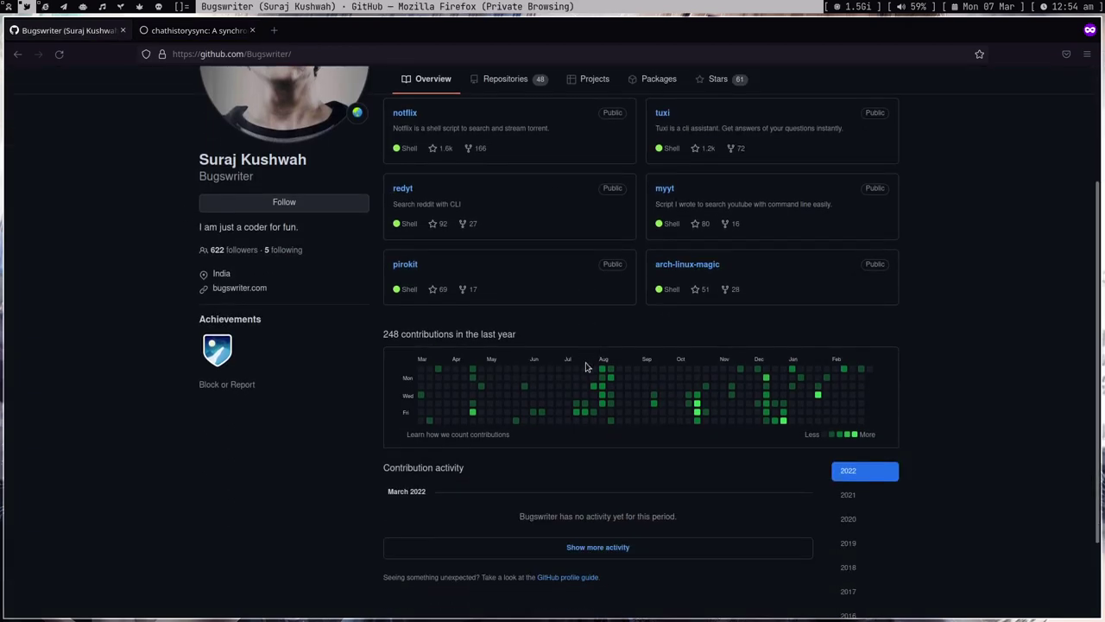
scroll(586, 365, down, 2)
scroll(575, 431, up, 4)
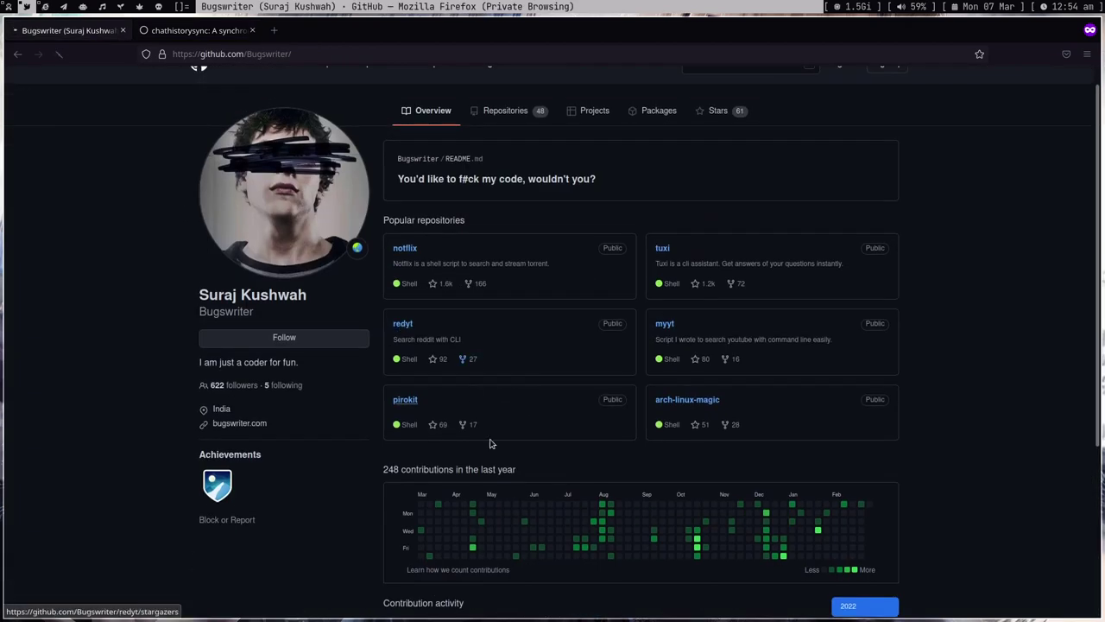
scroll(399, 199, down, 1)
scroll(399, 200, up, 1)
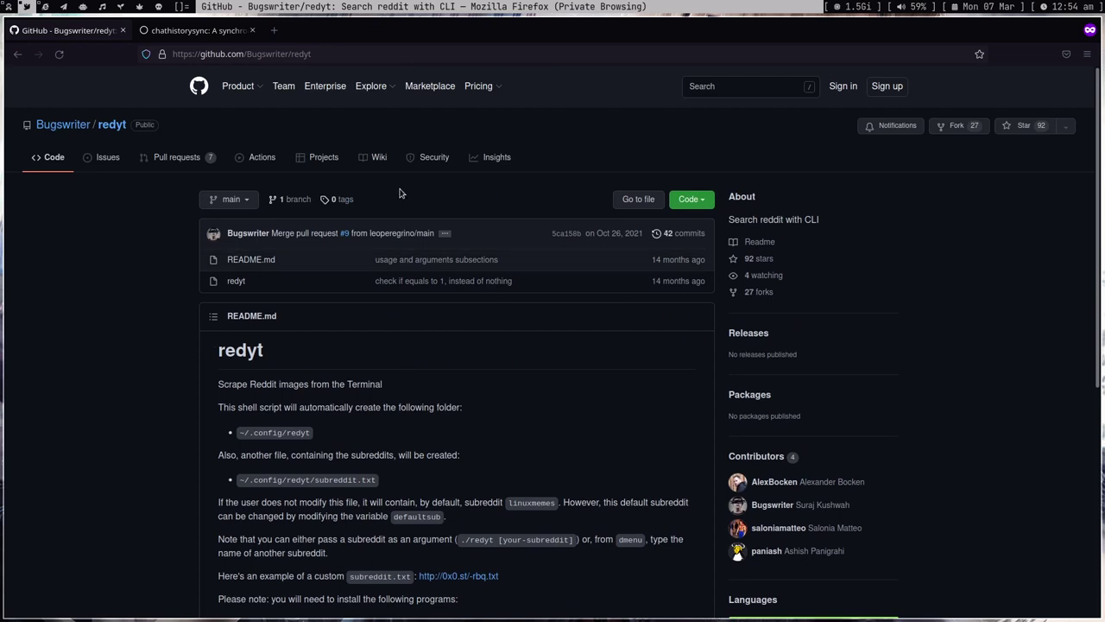
Step: Open a new non-private browser window and go to the github.com/Bugswriter profile
key(ctrl+n)
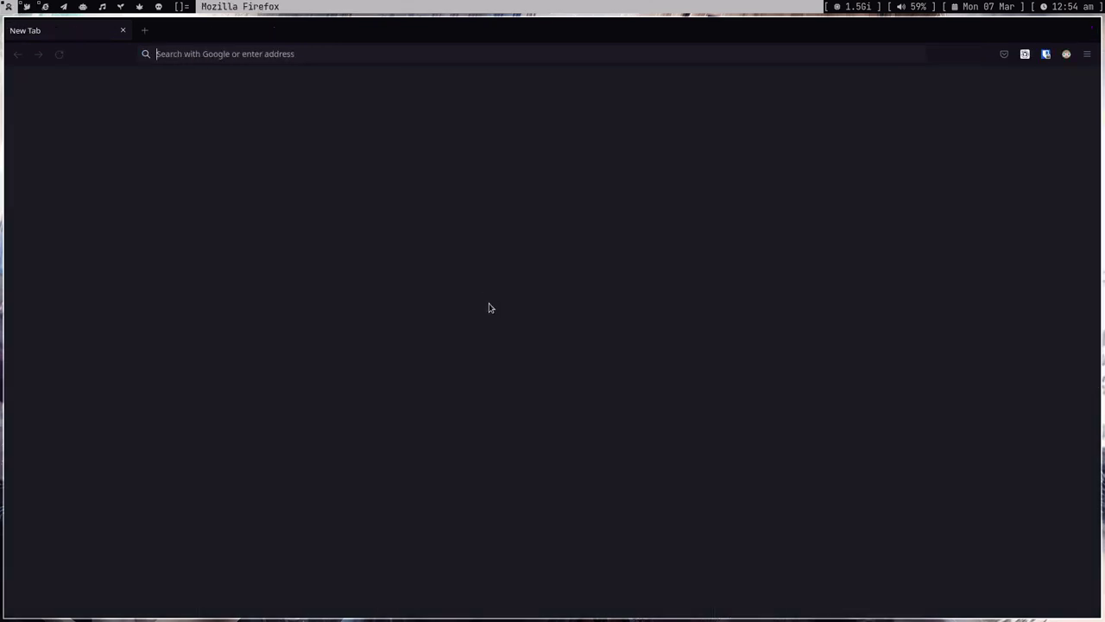
text(github.com/)
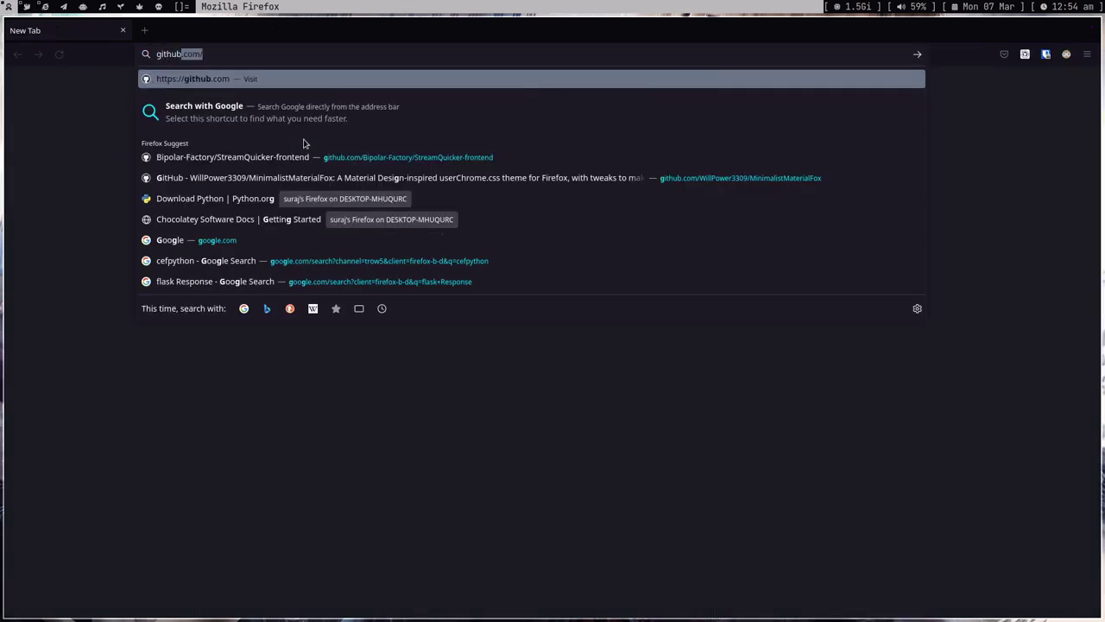
text(b)
key(Return)
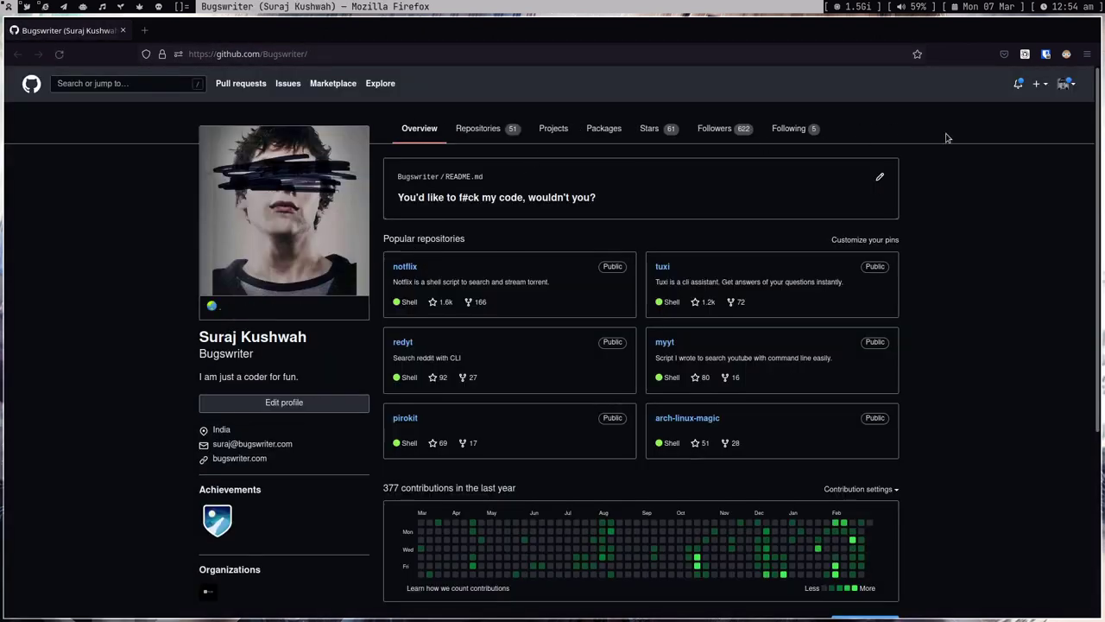
Step: Open the GitHub account's profile settings and look at the options of the GitHub Defreshed extension
click(1067, 84)
click(1002, 362)
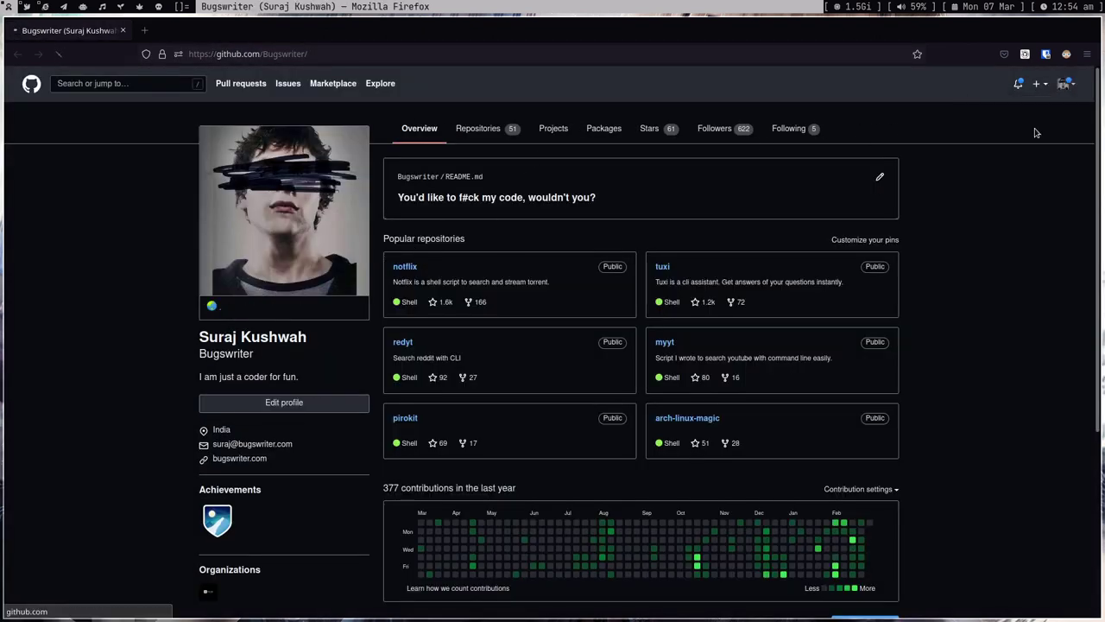
click(1025, 55)
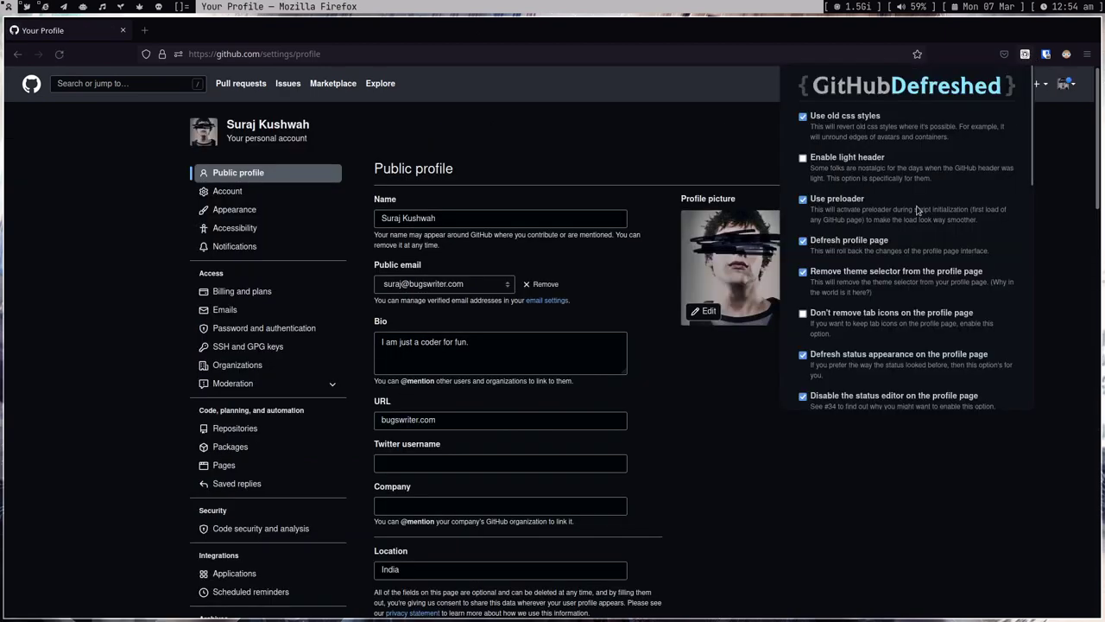
click(867, 537)
Step: Set the GitHub theme to Light high contrast in the appearance settings and go back to the profile settings
click(234, 209)
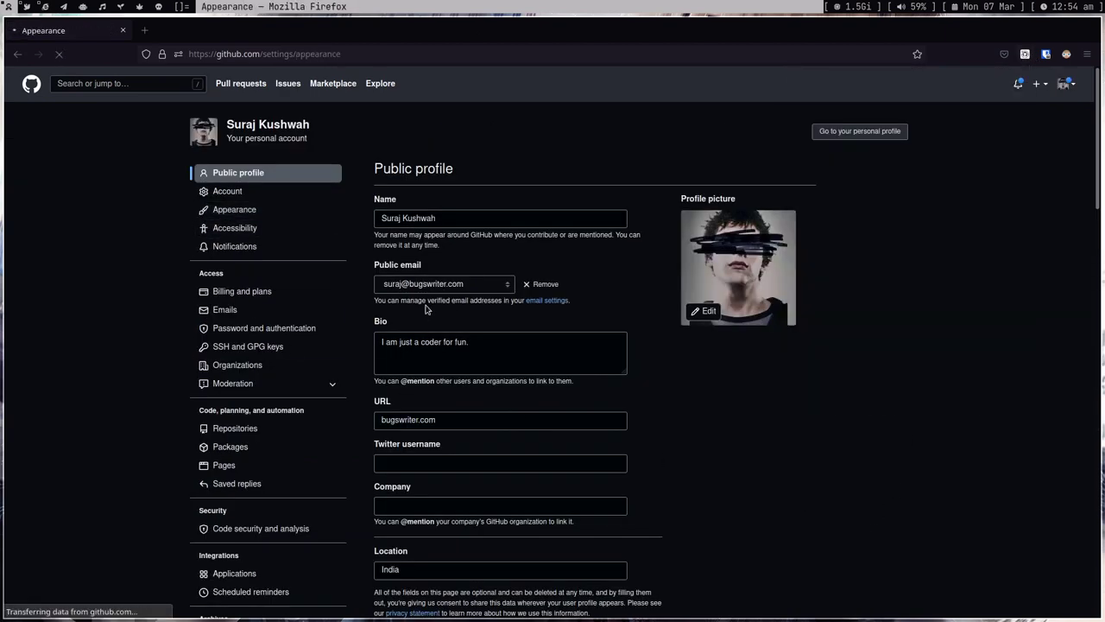
click(572, 364)
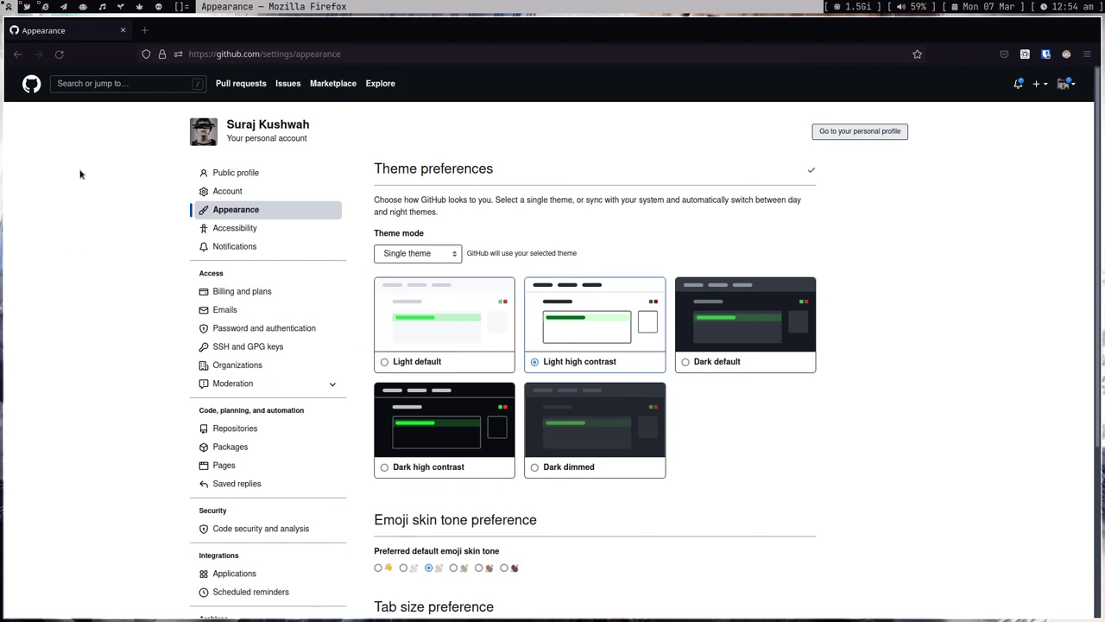
click(17, 53)
Step: Go to the Bugswriter profile, open its notflix repository and look through the README
click(412, 55)
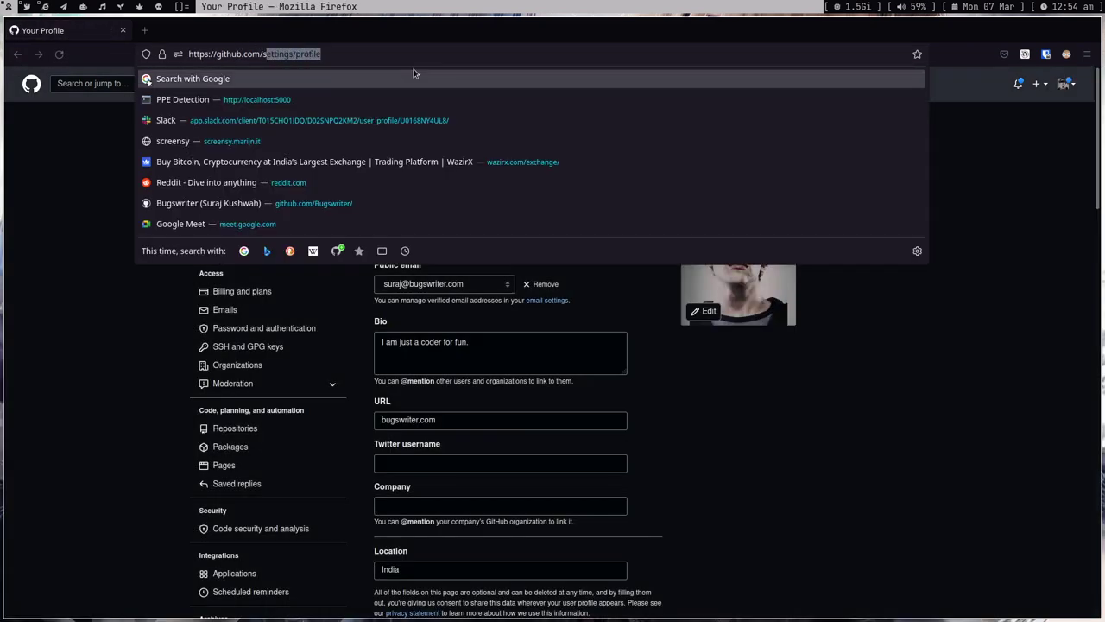
key(BackSpace)
text(b)
key(Return)
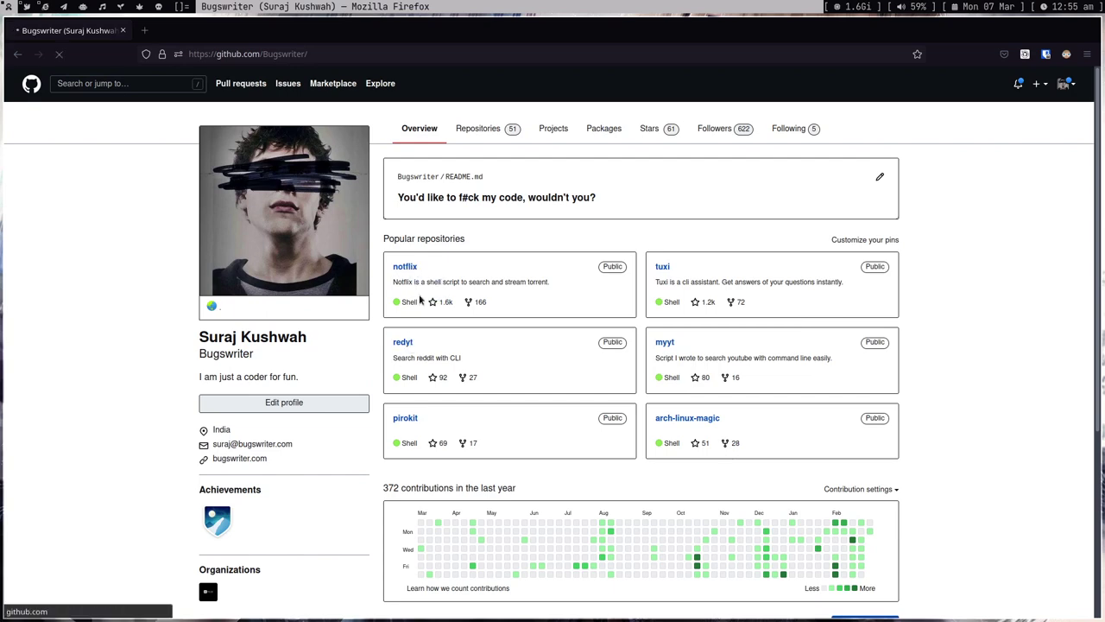
click(405, 266)
scroll(383, 351, down, 5)
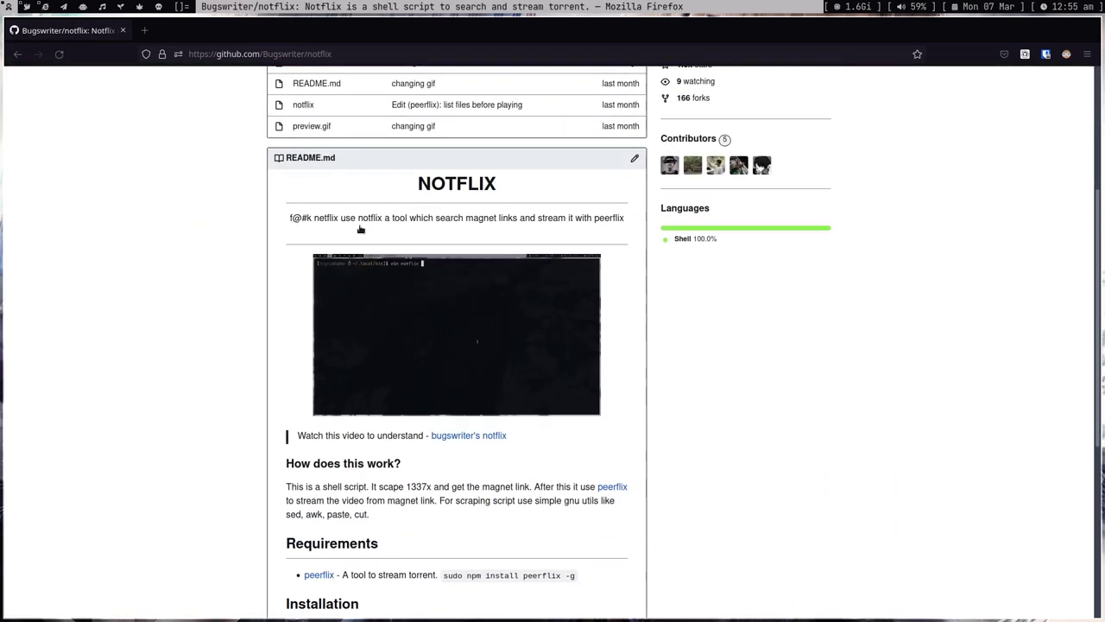
scroll(354, 285, down, 5)
Step: Switch to the private window, open github.com/Bugswriter/notflix and examine the README's layout from file list to installation section
key(super+2)
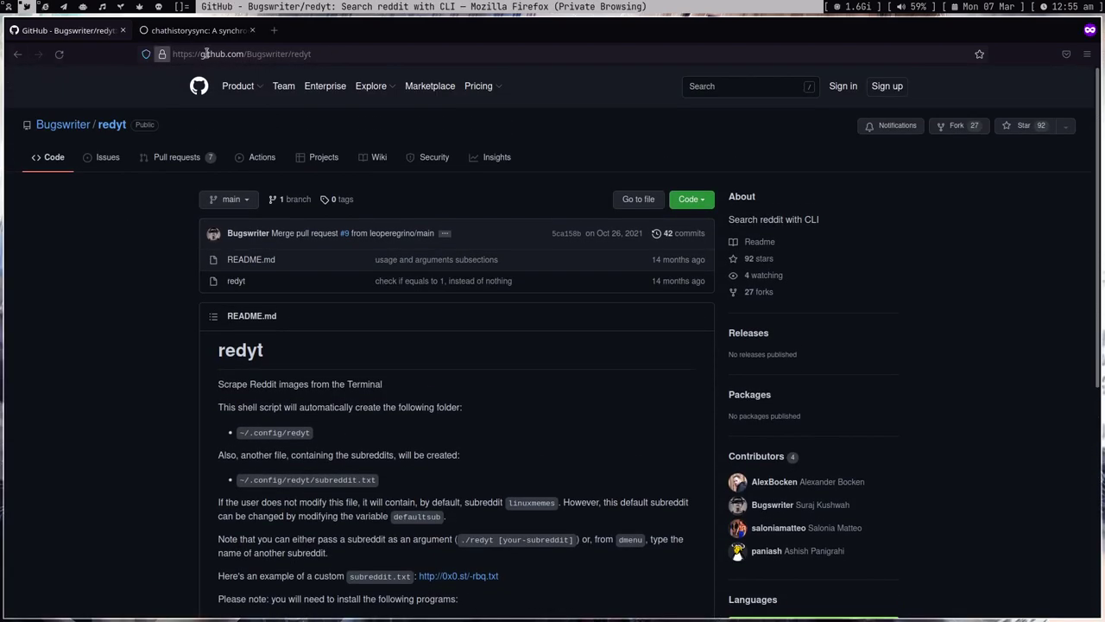
double_click(294, 55)
text(no)
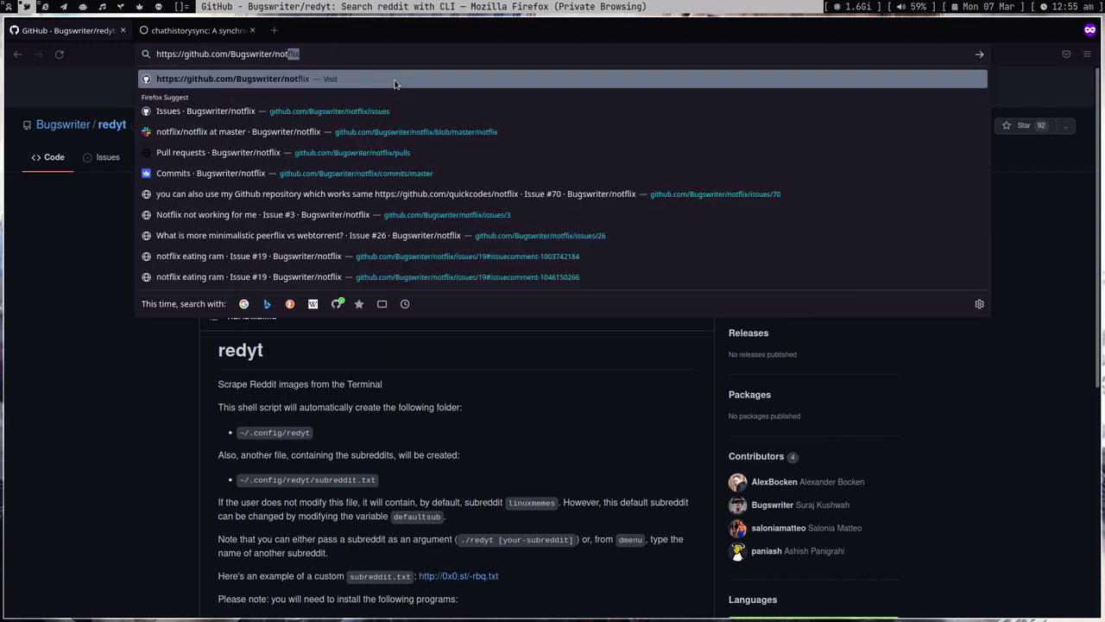
key(Return)
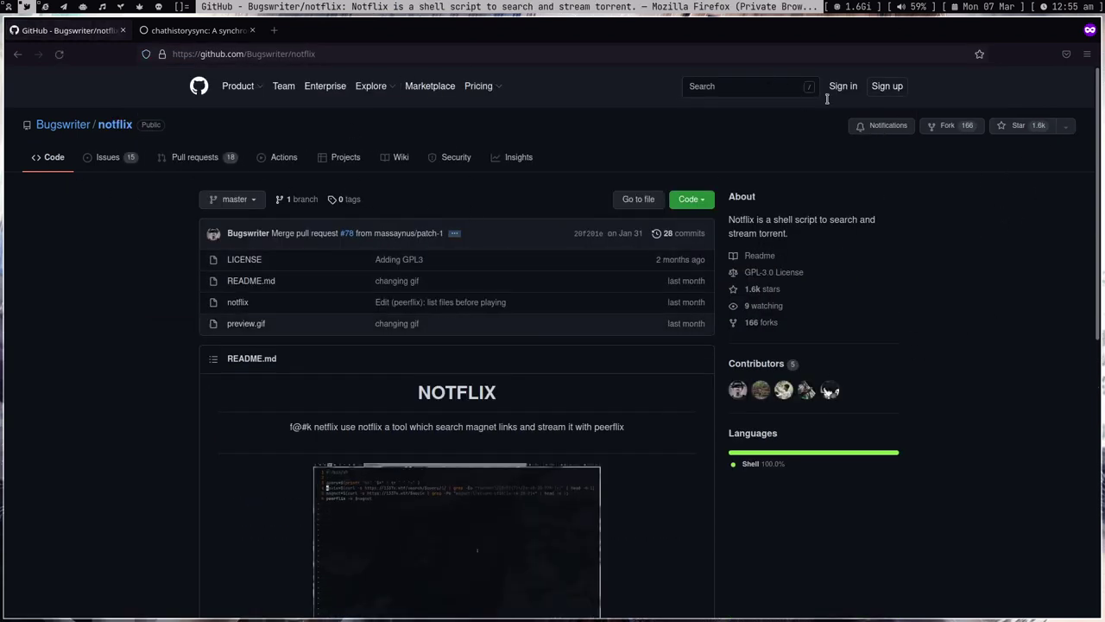
scroll(457, 446, down, 5)
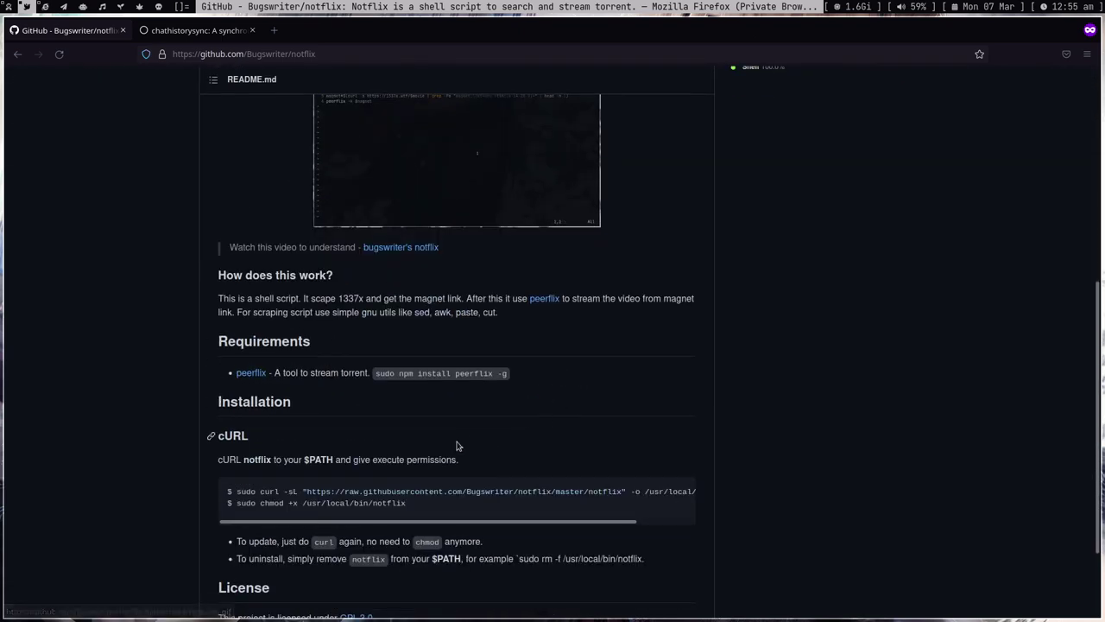
scroll(458, 446, up, 3)
scroll(458, 446, up, 2)
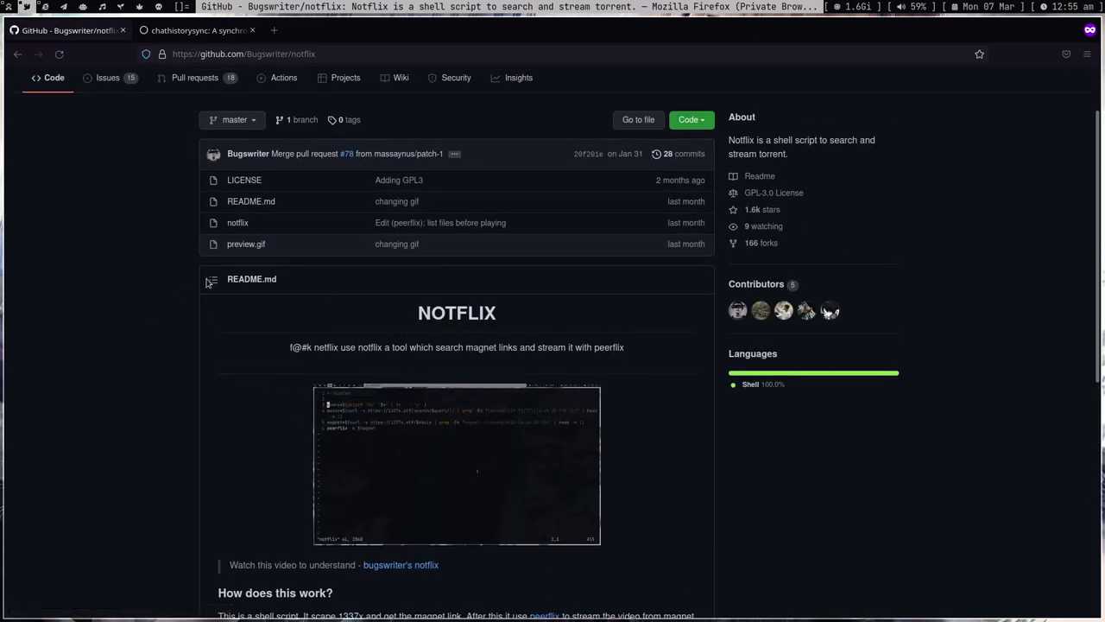
scroll(443, 575, down, 6)
scroll(445, 584, up, 6)
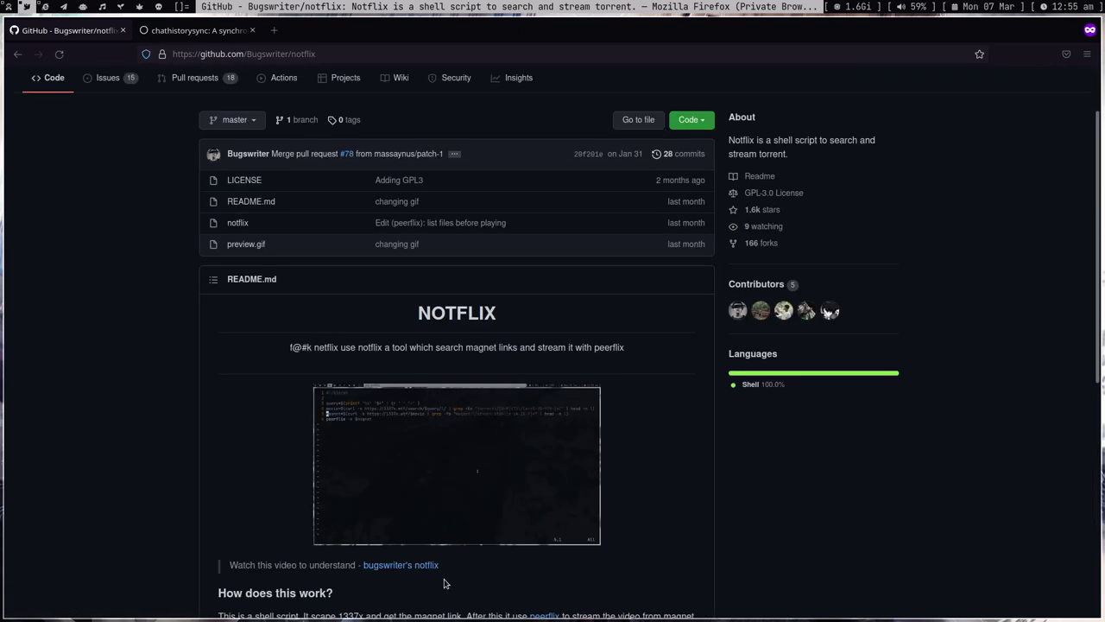
Step: In the non-private window, enlarge the notflix page to 120% and look through its README for comparison
key(alt+Tab)
scroll(381, 294, up, 1)
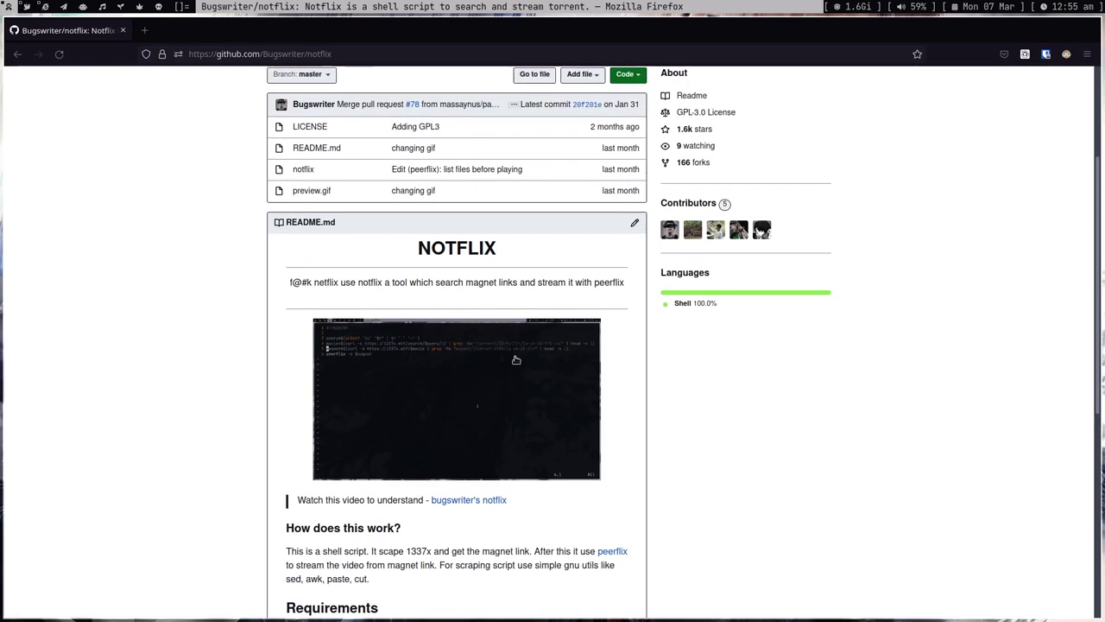
key(ctrl+plus)
key(ctrl+plus)
scroll(385, 317, down, 4)
scroll(384, 317, down, 2)
scroll(386, 475, up, 10)
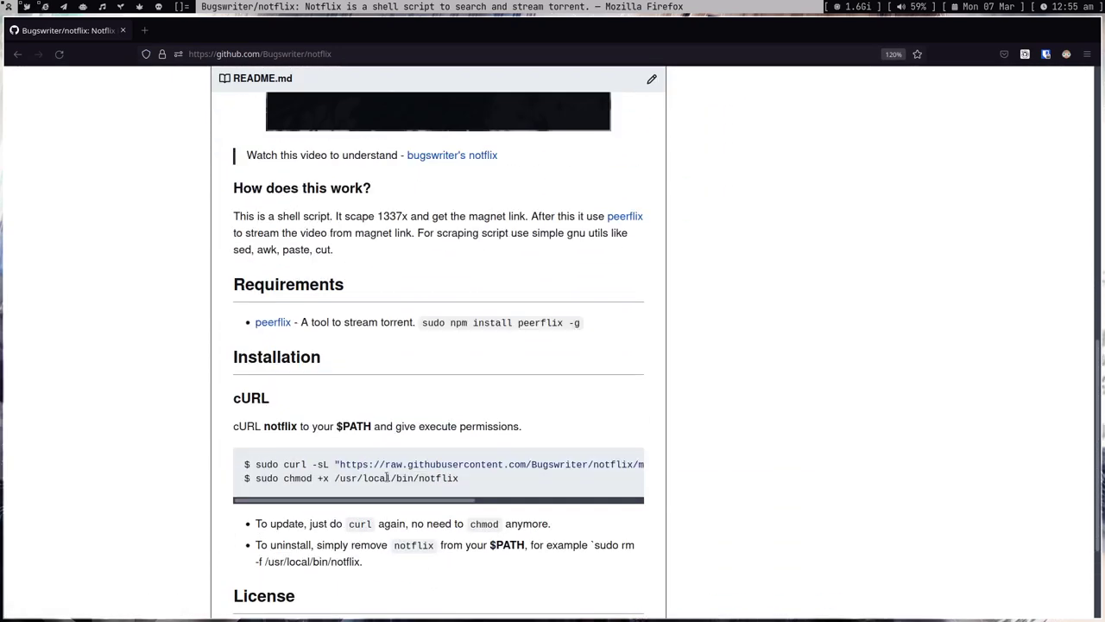
Step: View the code of the notflix script file, and open the offerclub repository from the profile's repository list
click(254, 376)
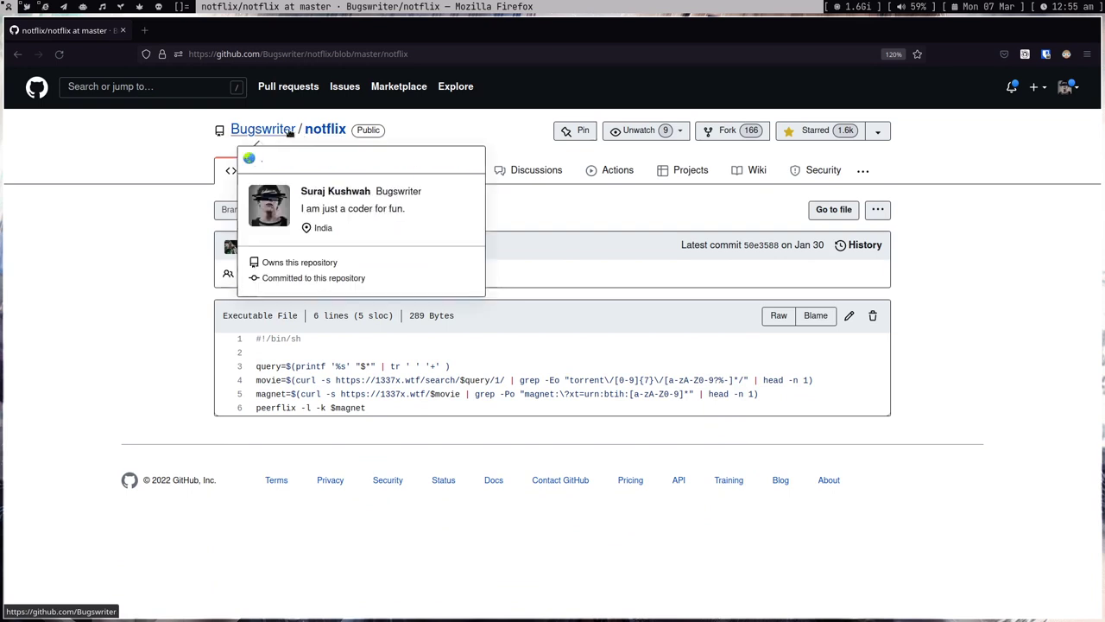
click(324, 129)
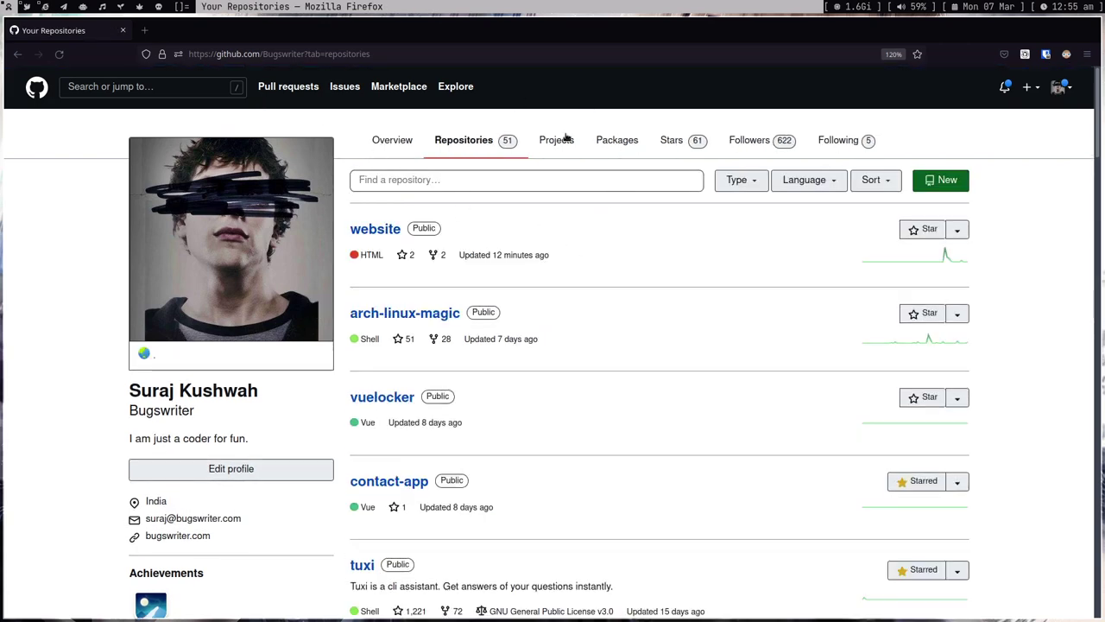
scroll(447, 442, down, 10)
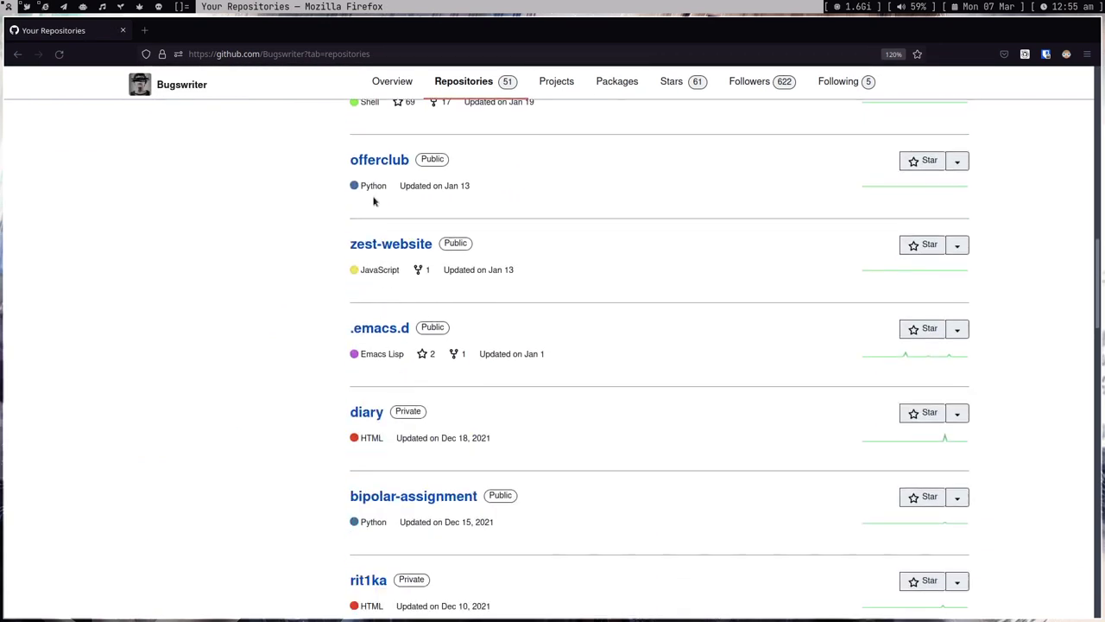
click(376, 163)
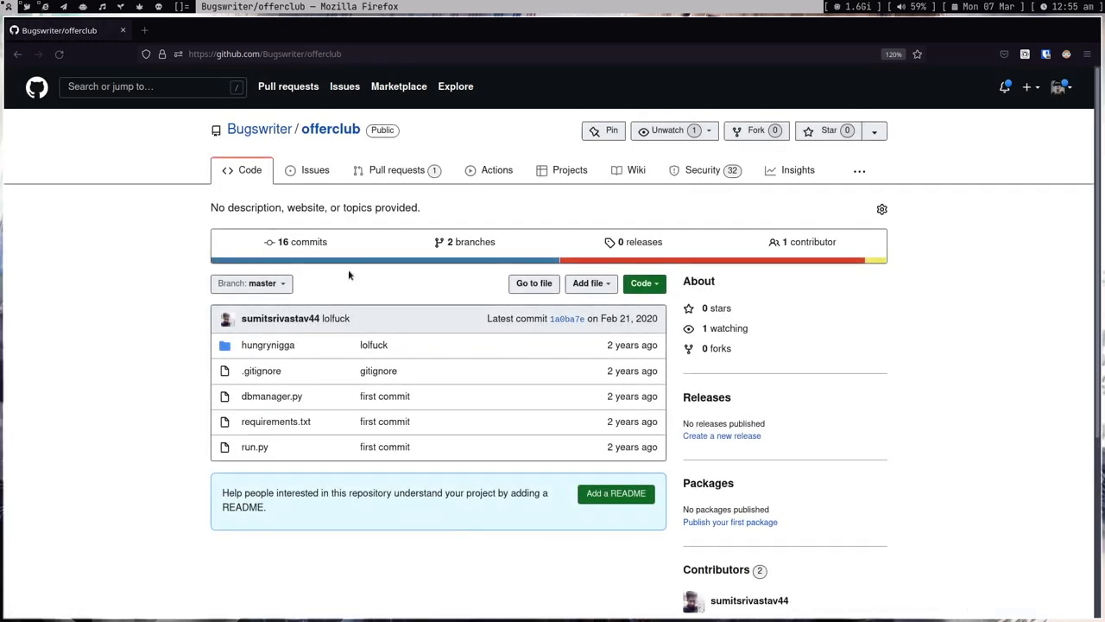
Step: In the private window, open Bugswriter's repository list, enlarge the page to 120% and browse the repositories
key(alt+Tab)
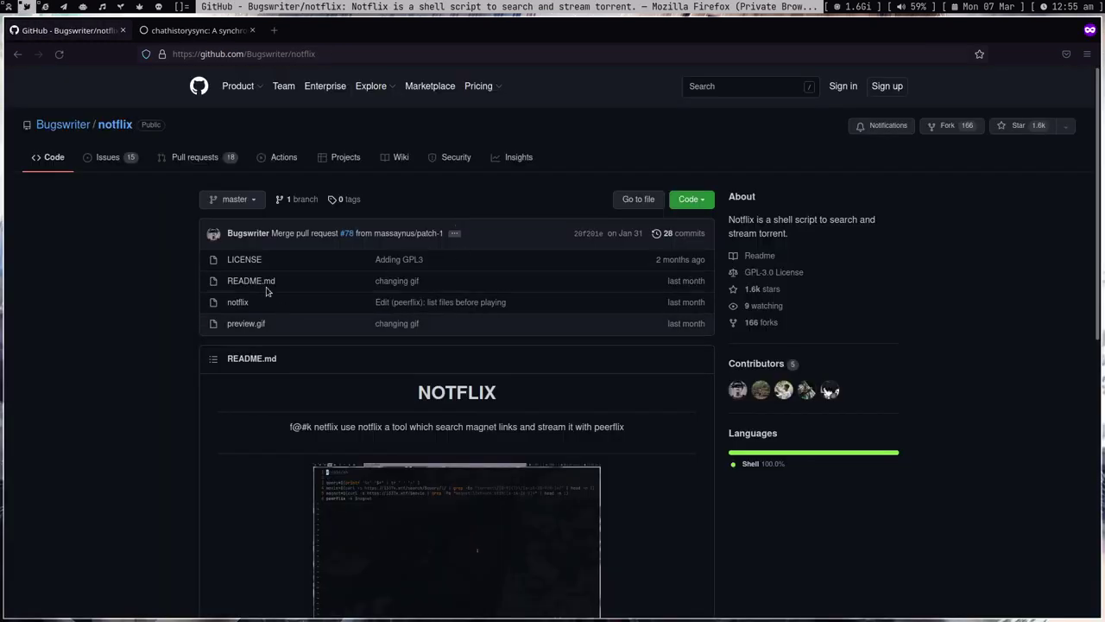
click(78, 124)
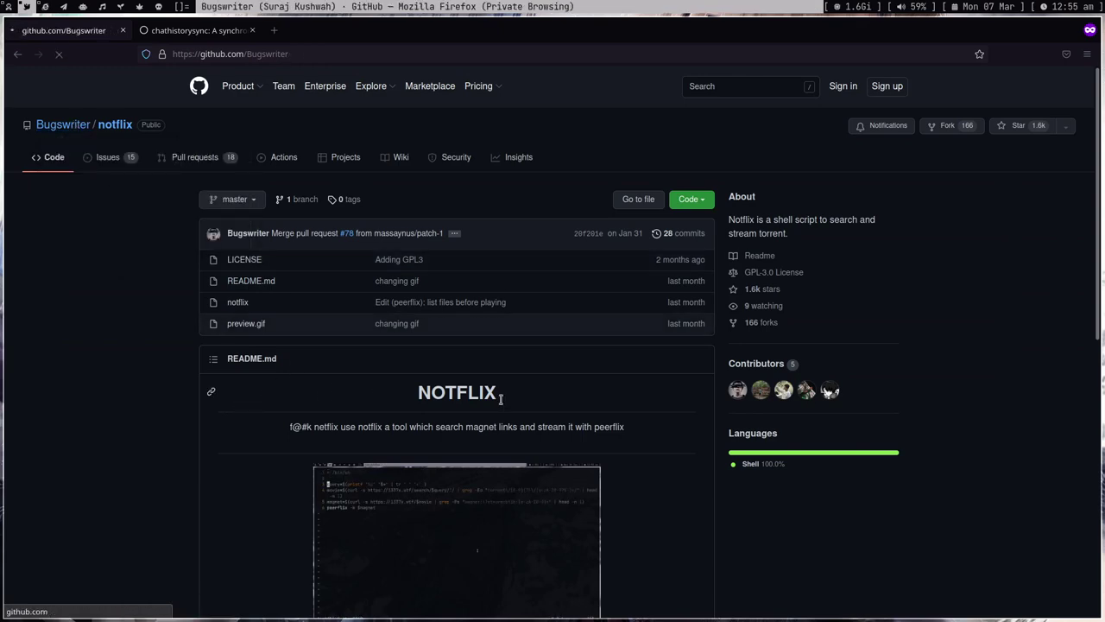
key(ctrl+plus)
key(ctrl+plus)
scroll(518, 302, down, 2)
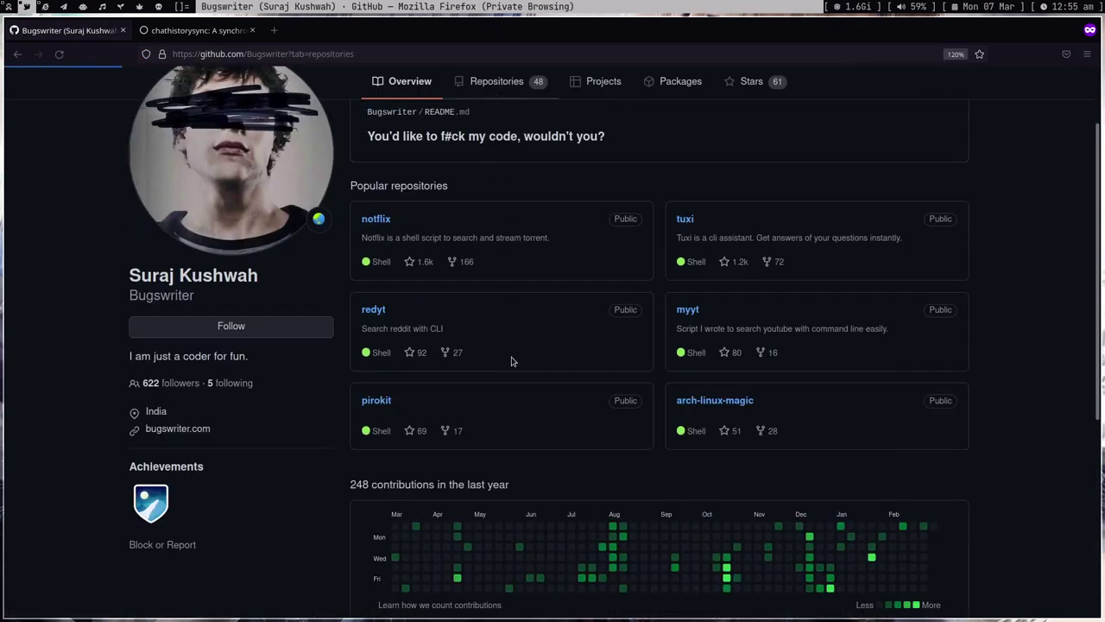
scroll(511, 407, down, 15)
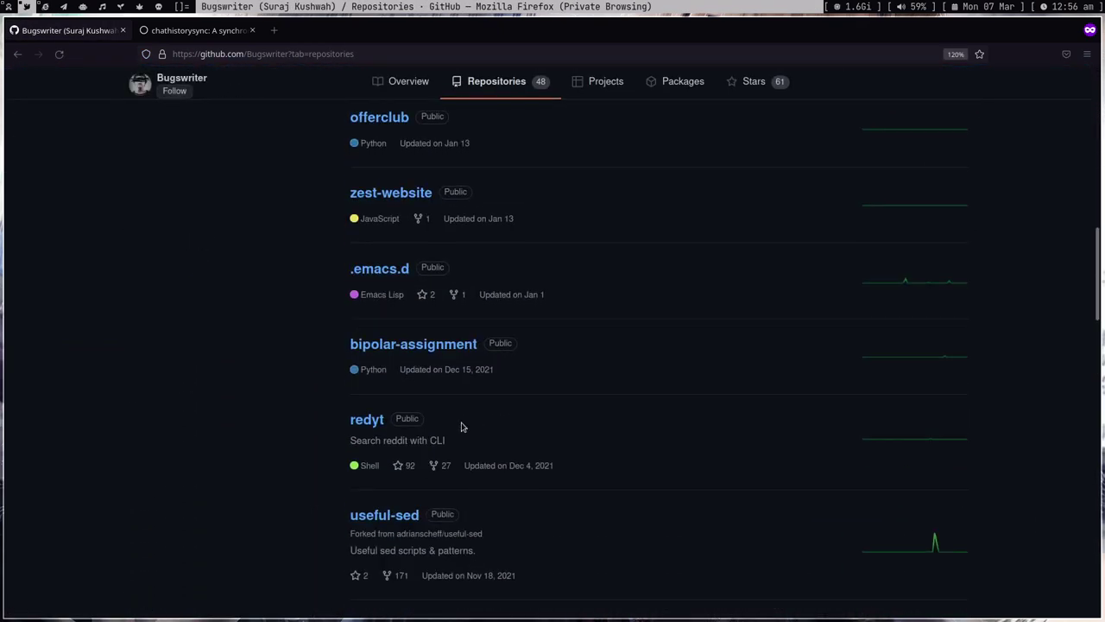
scroll(389, 465, down, 5)
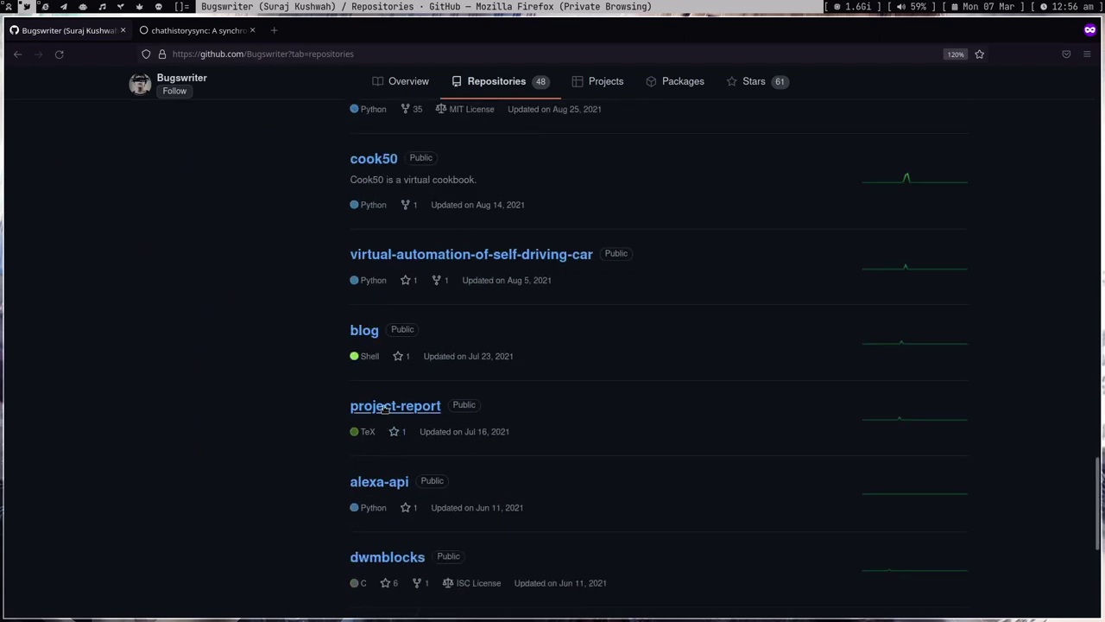
Step: Open the project-report repository in the private window and look over its default page layout
click(384, 408)
scroll(328, 423, up, 5)
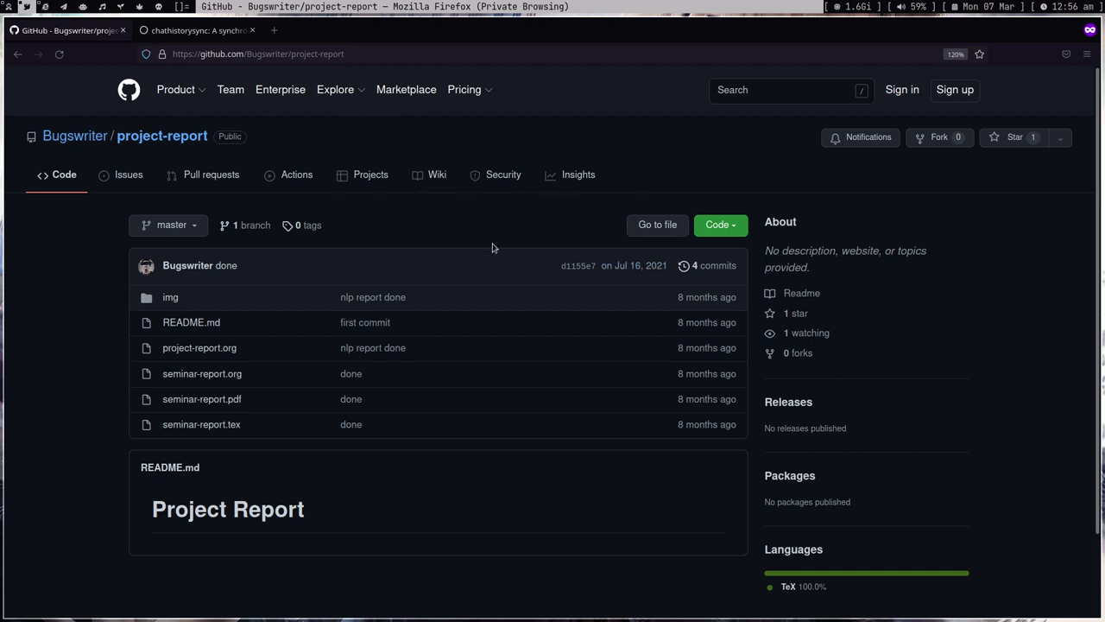
Step: In the non-private window, review the GitHub Defreshed extension's options, from the old CSS styles setting to the engine setting
key(ctrl+shift+w)
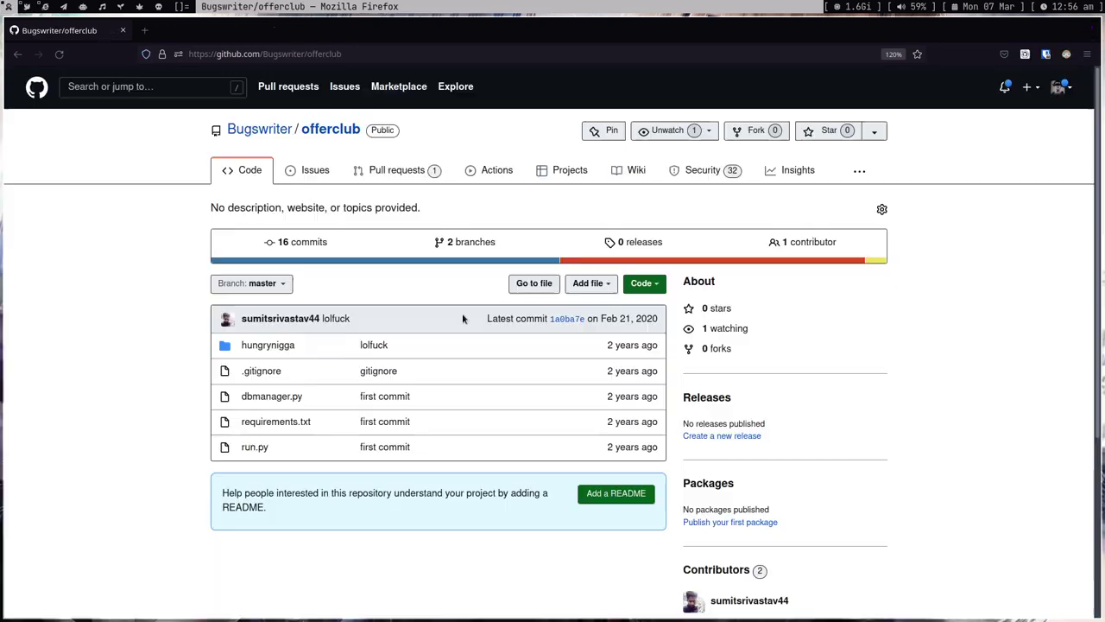
click(1026, 54)
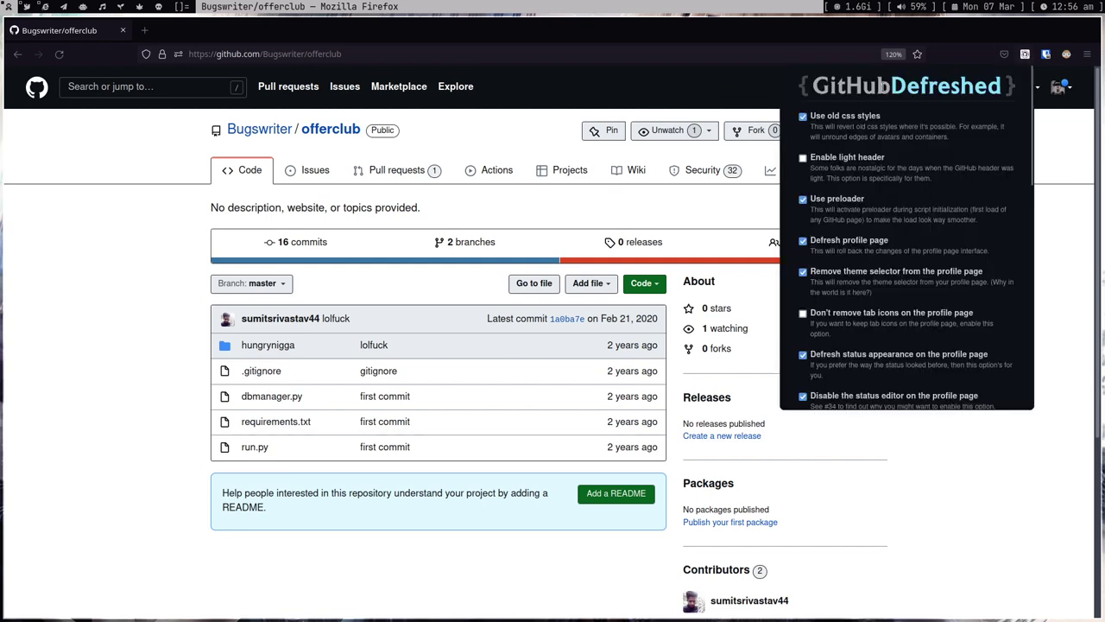
click(915, 501)
click(1026, 55)
scroll(879, 373, down, 5)
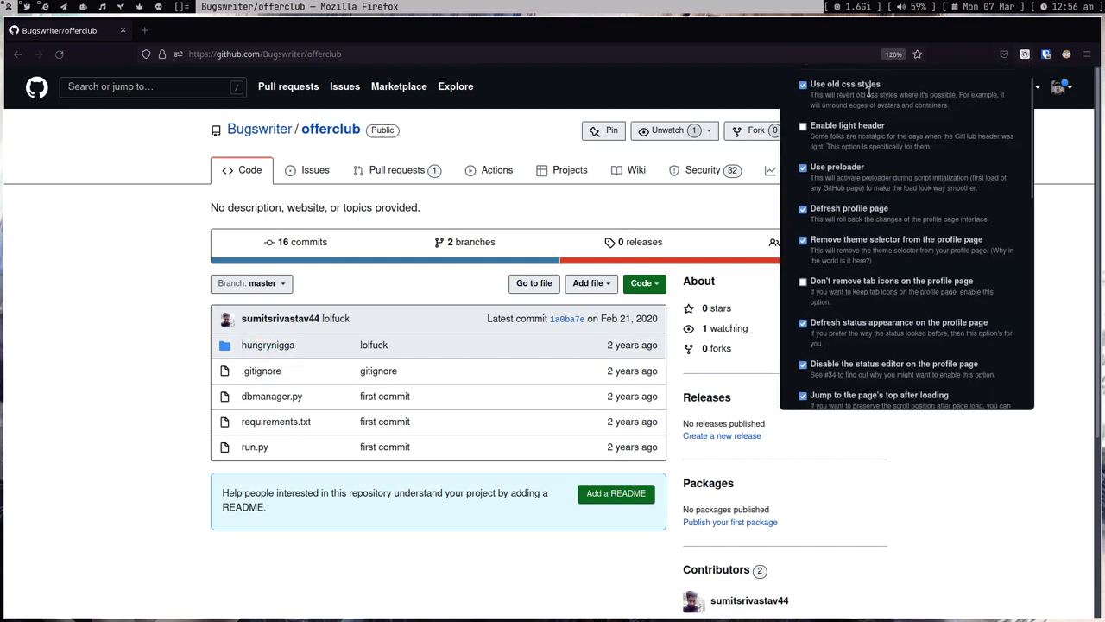
scroll(879, 374, up, 1)
scroll(879, 373, up, 5)
scroll(855, 302, down, 15)
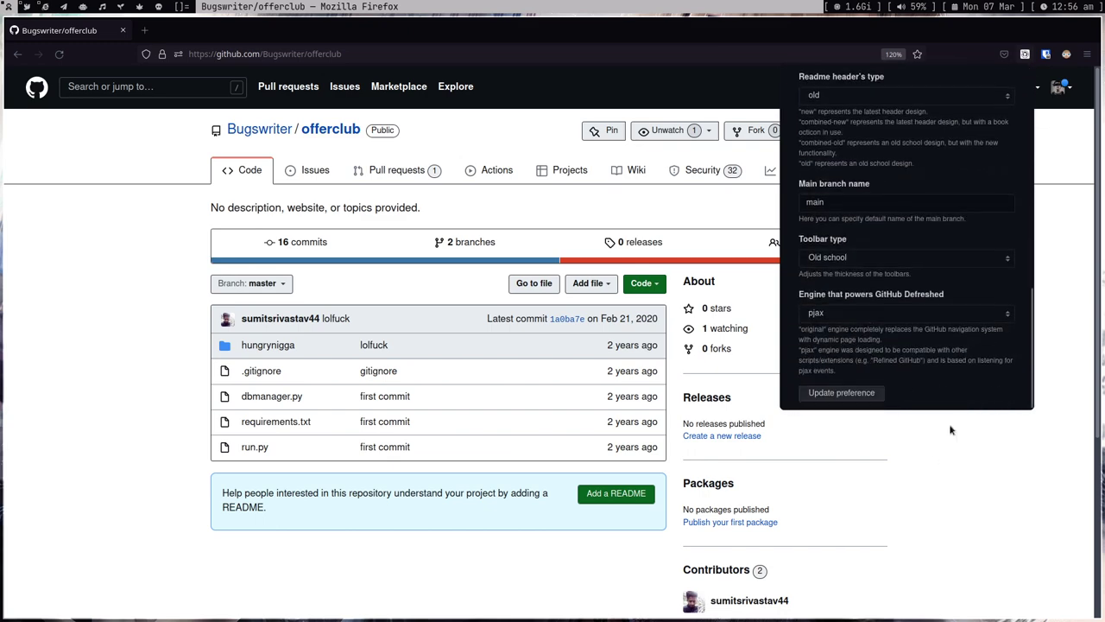
key(Escape)
Step: Switch to the private window and open reddit.com in a new tab
key(super+j)
click(275, 30)
text(reddit.com/)
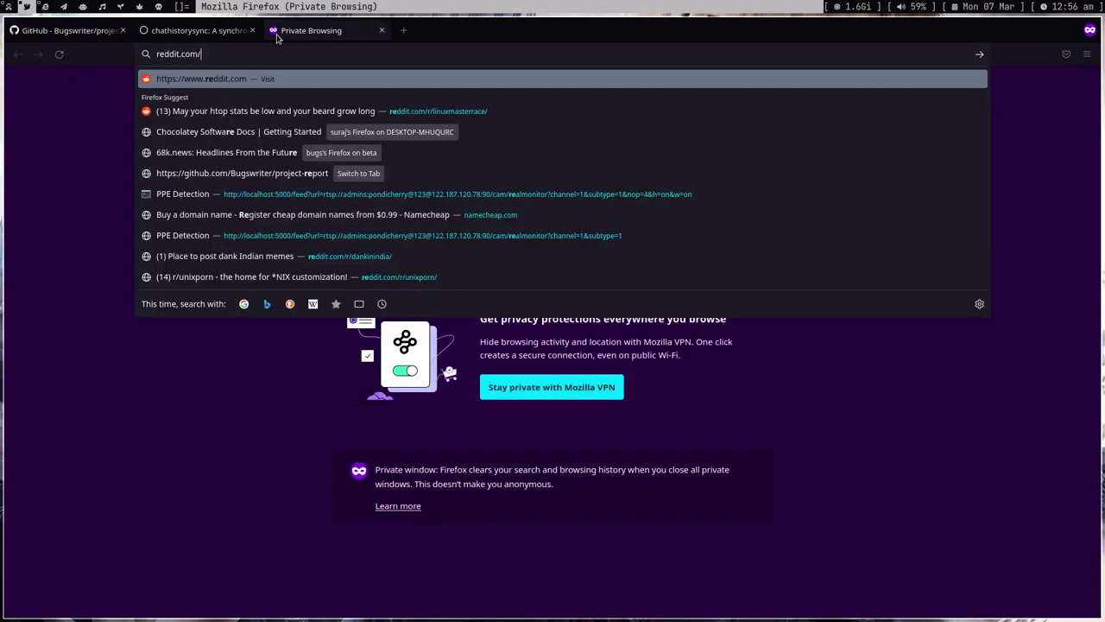
key(Return)
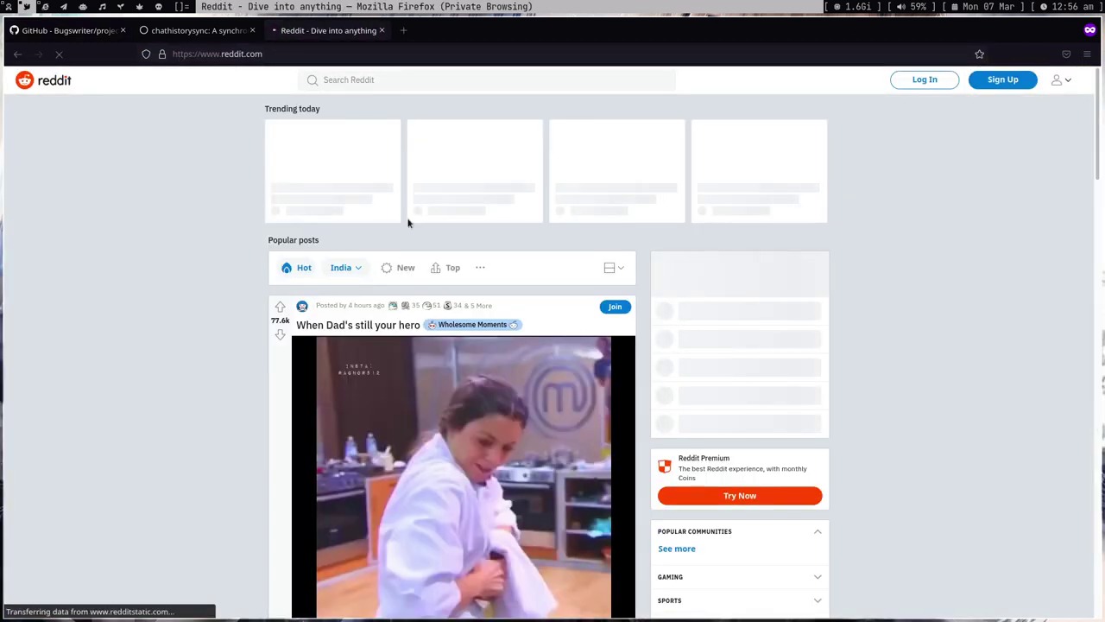
Step: Open old.reddit.com in another new private tab
click(403, 33)
text(o)
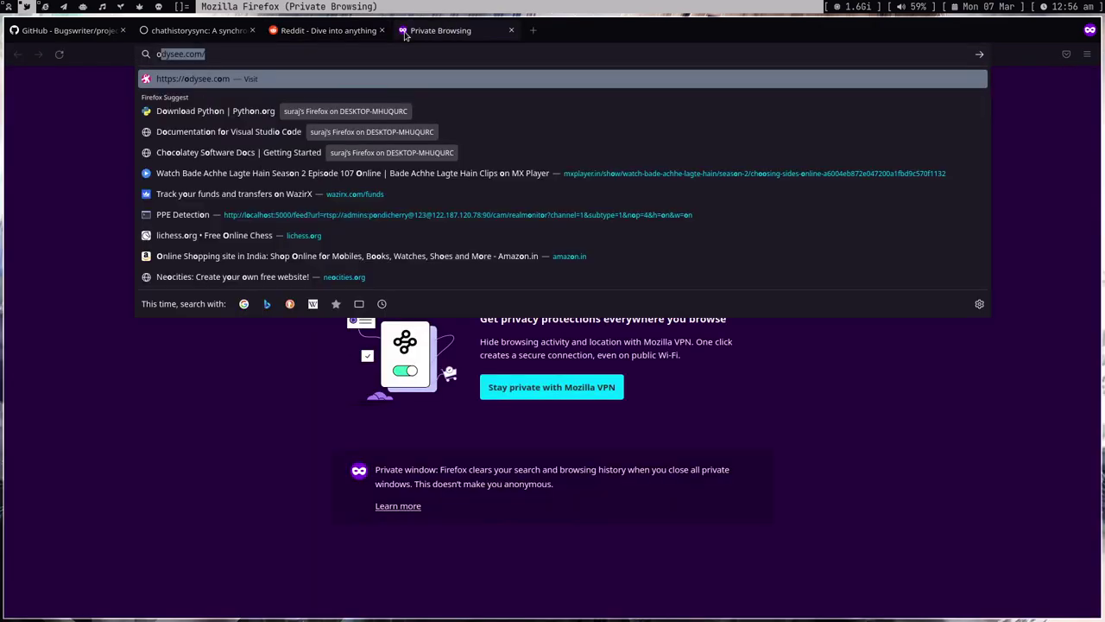
text(ld.reddit.com)
key(Return)
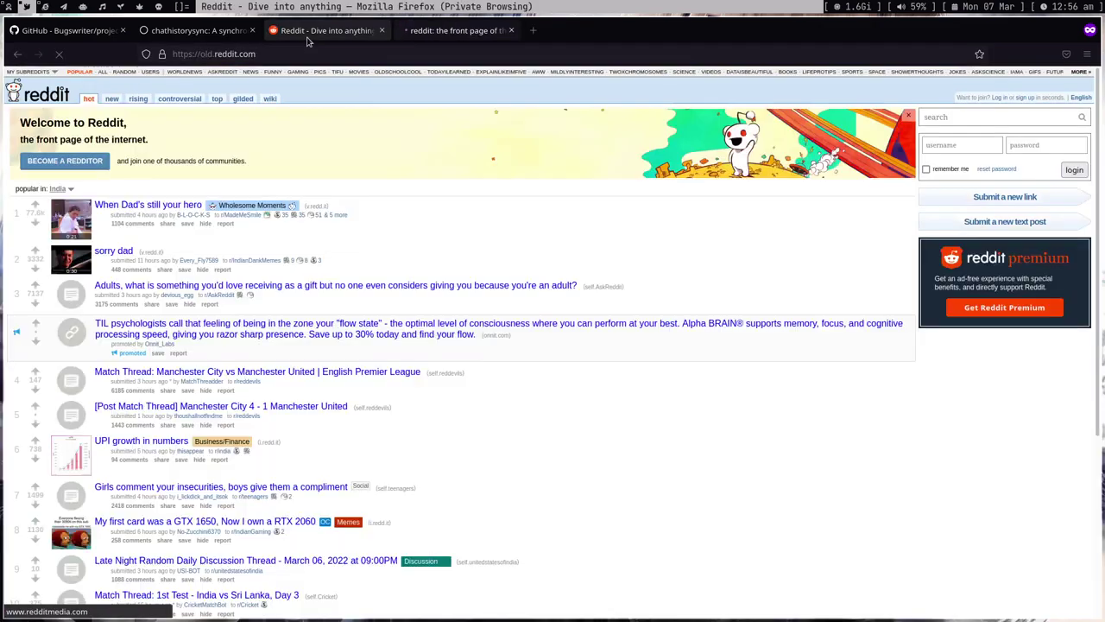
Step: Return to the new-design Reddit front page and browse the popular posts down to the r/memes post
click(328, 31)
scroll(324, 317, down, 10)
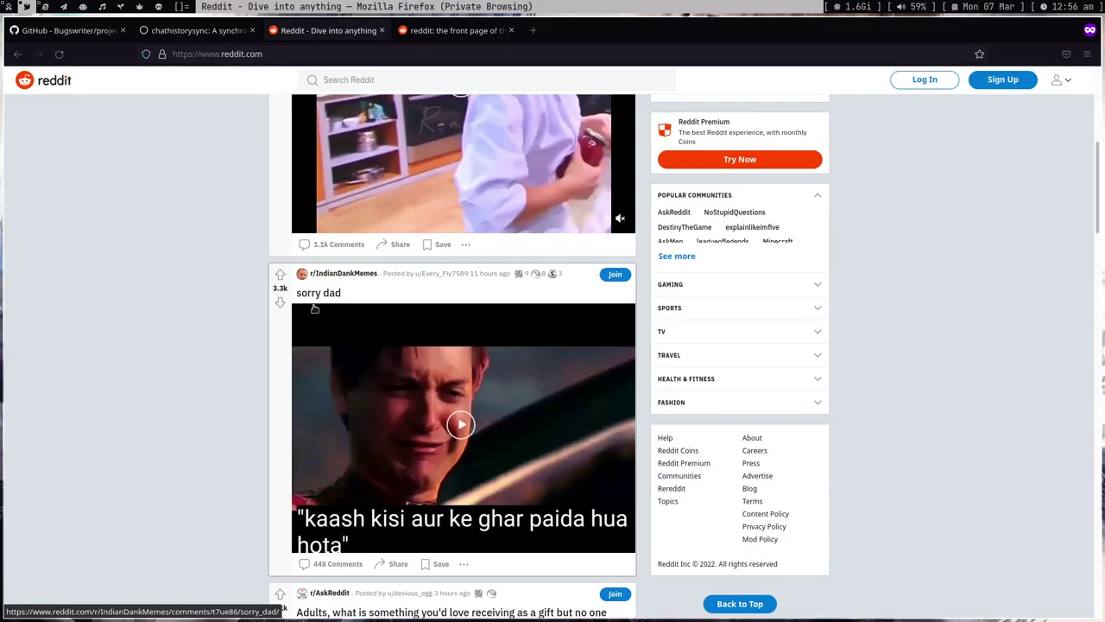
scroll(325, 317, down, 15)
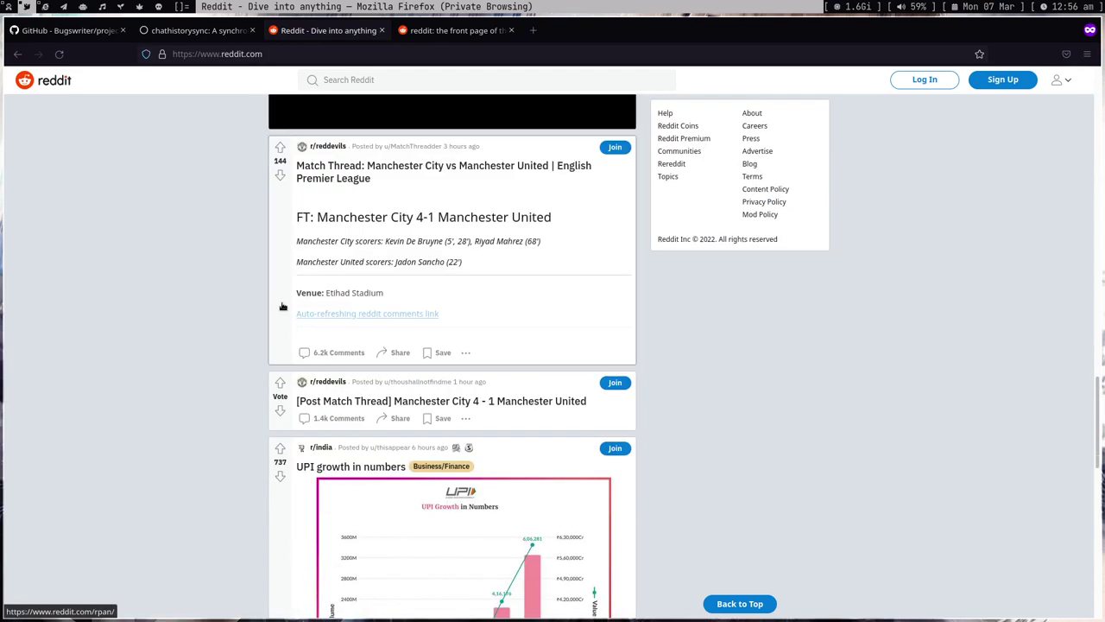
scroll(282, 305, down, 15)
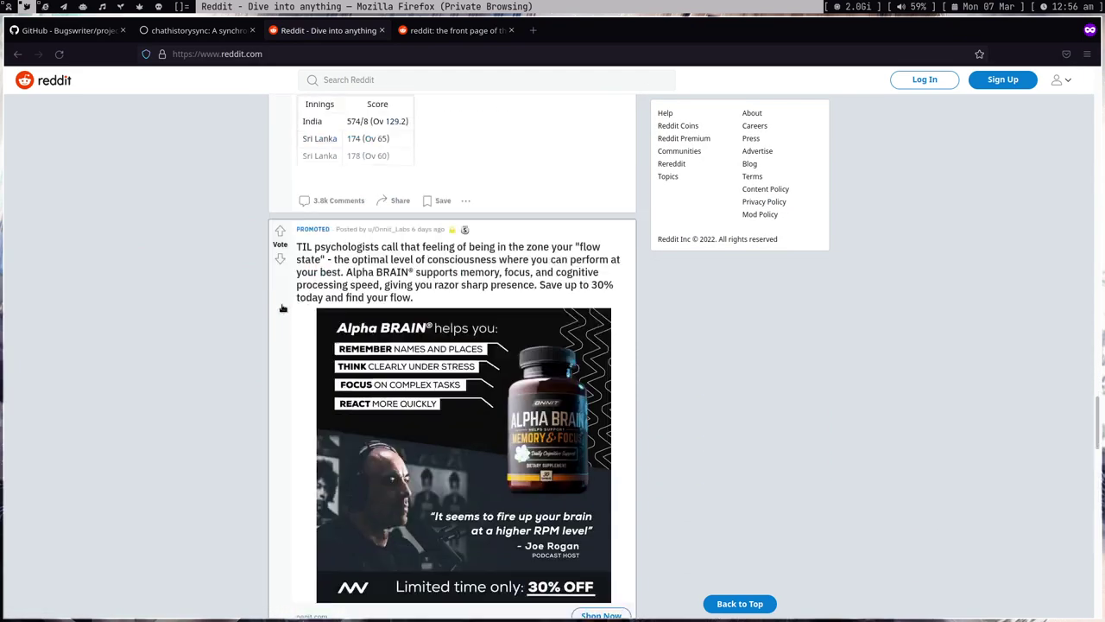
scroll(299, 311, down, 3)
scroll(307, 345, up, 2)
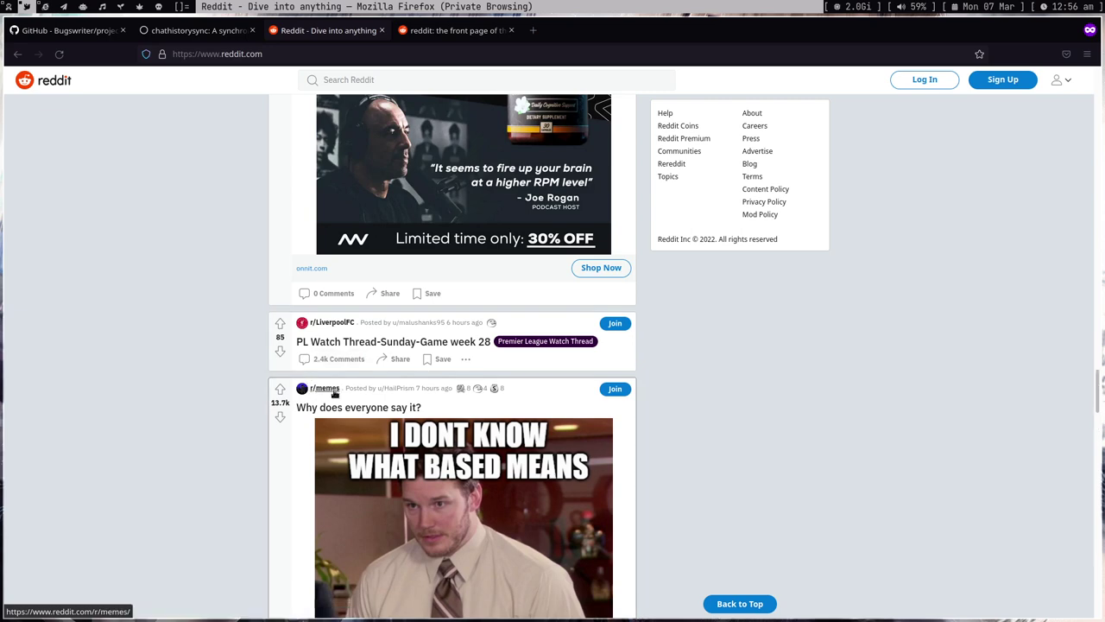
Step: Open the r/memes community from the popular feed and browse its posts, including the award icons beside the authors
click(335, 393)
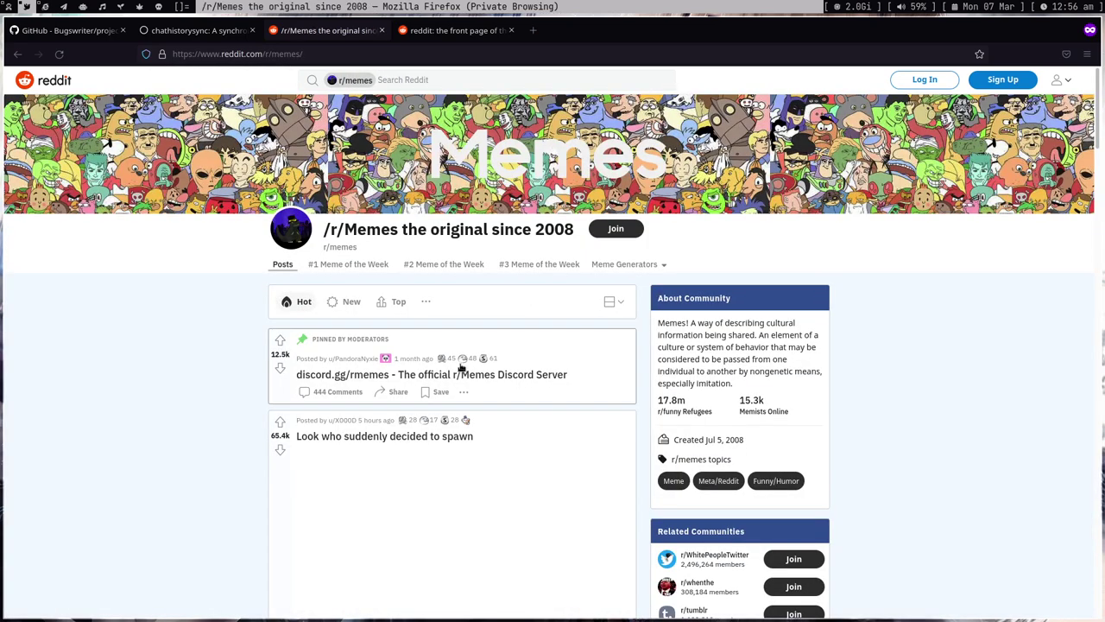
scroll(264, 364, down, 3)
scroll(264, 364, down, 4)
scroll(449, 354, up, 5)
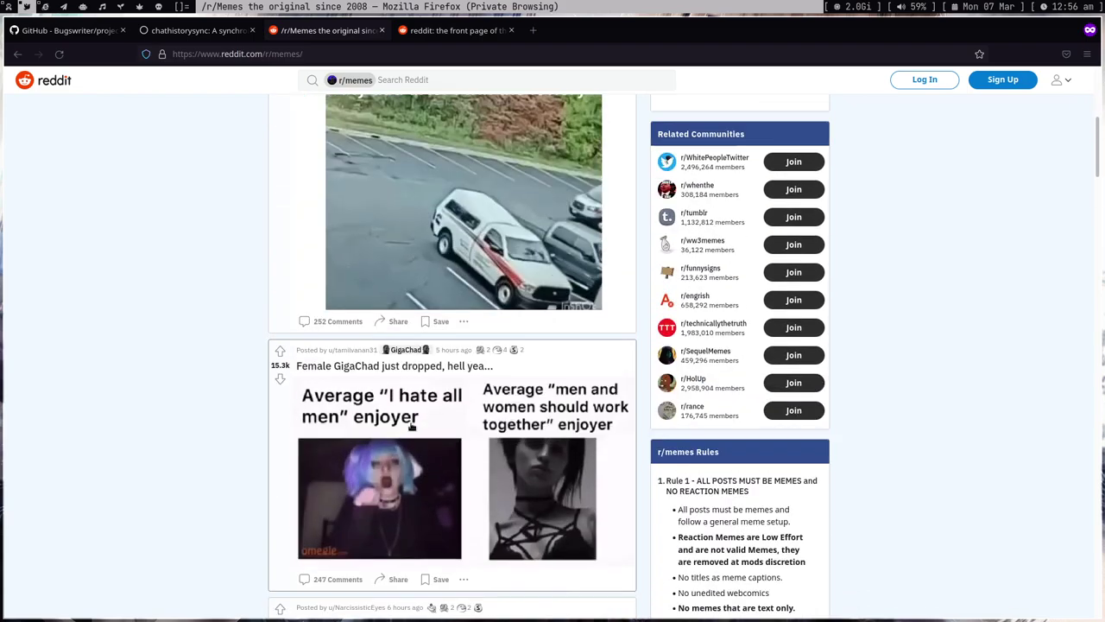
scroll(649, 350, down, 6)
scroll(649, 350, down, 6)
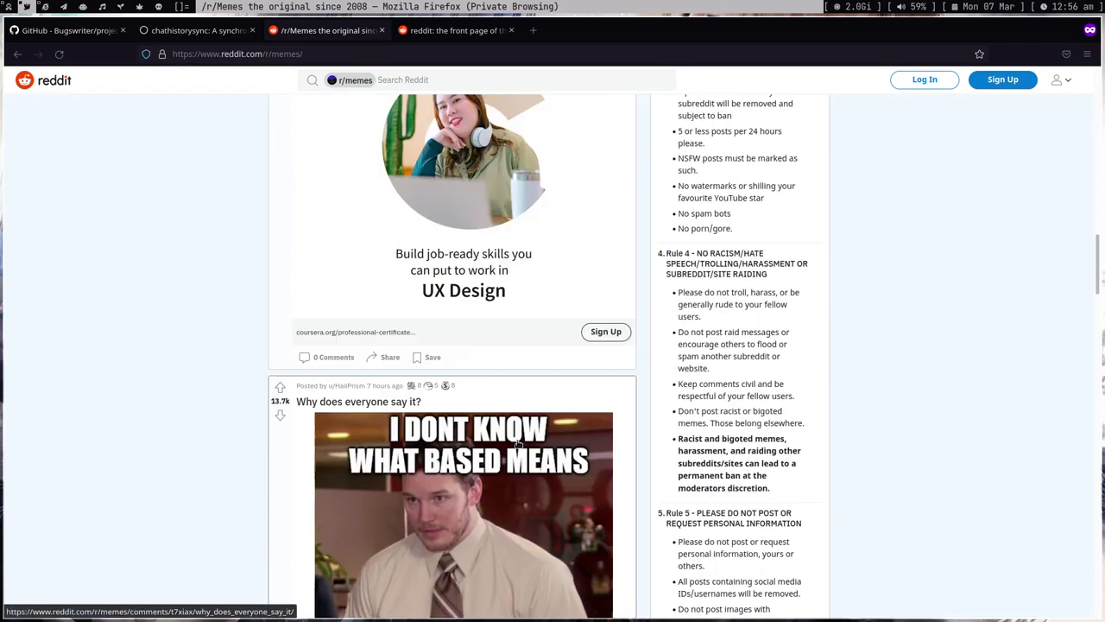
Step: Switch to the non-private window and open reddit.com in a new tab
key(alt+Tab)
click(145, 31)
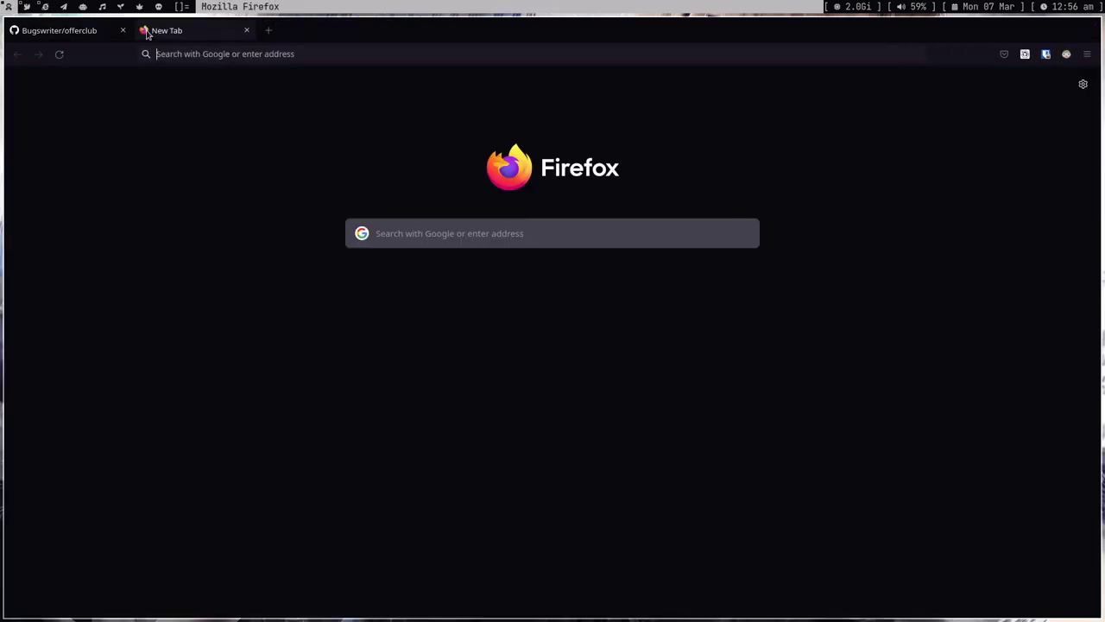
text(redd)
key(Return)
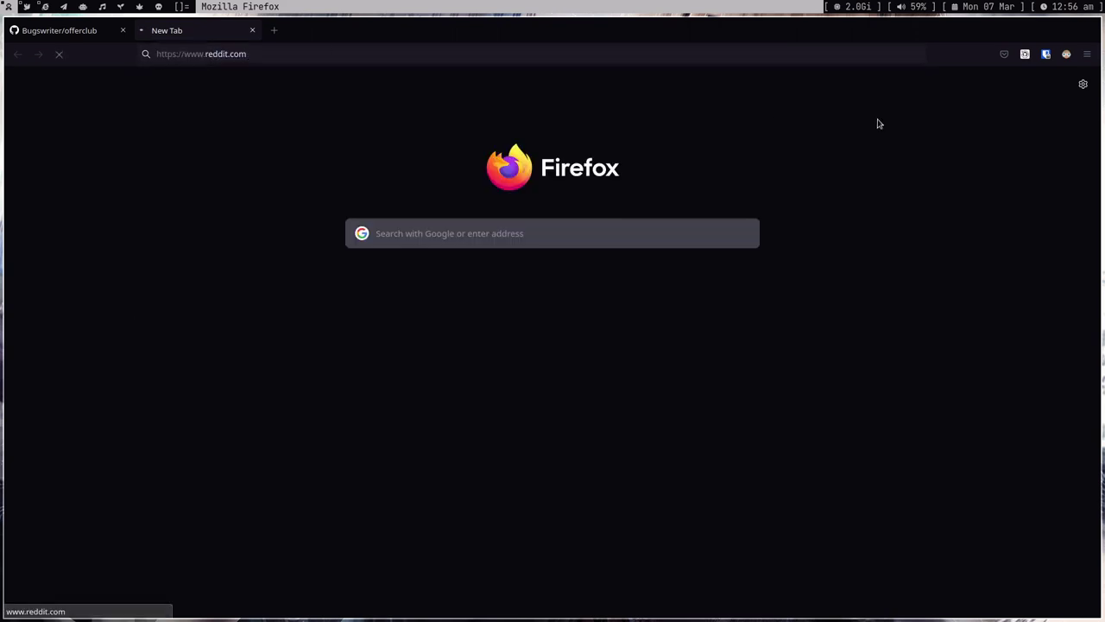
Step: Open the toolbar customisation page to view the installed extensions, and return to the Reddit tab
right_click(977, 63)
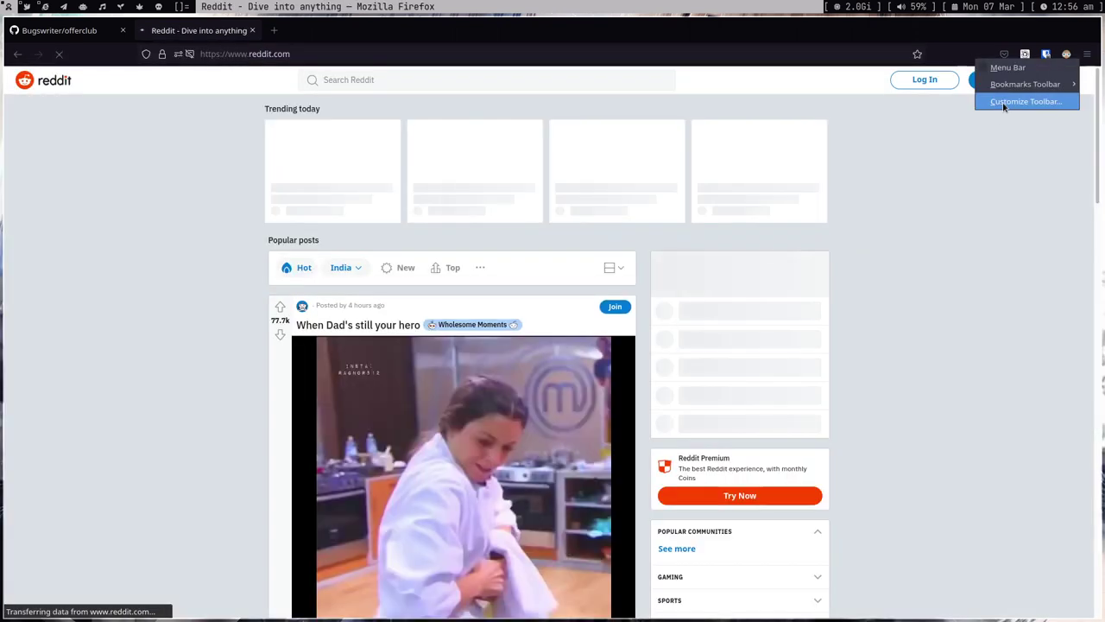
click(1002, 101)
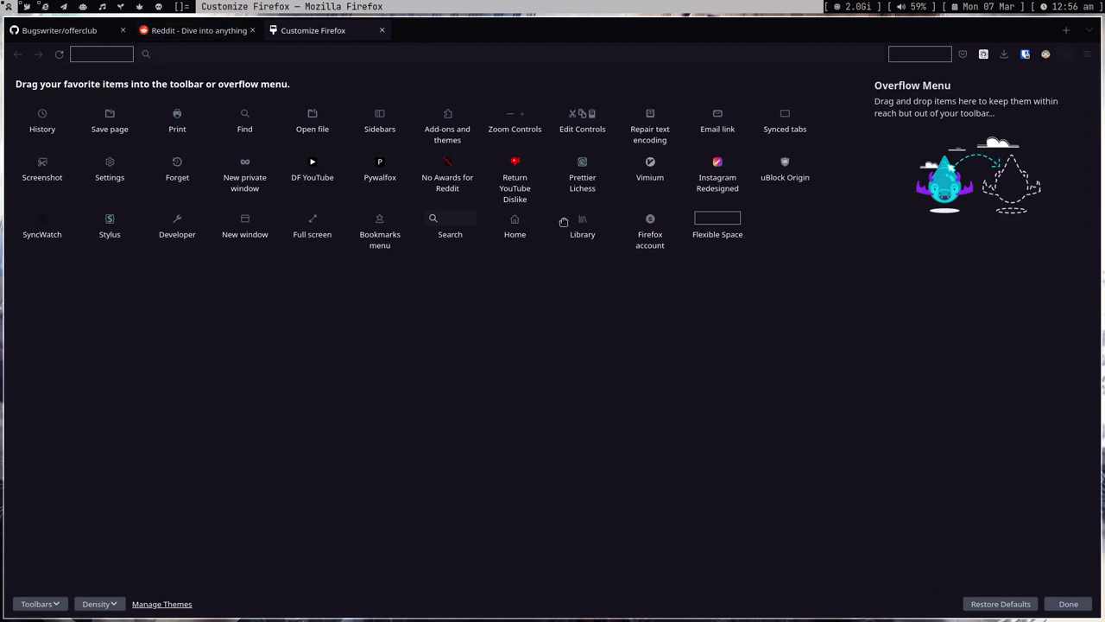
click(201, 31)
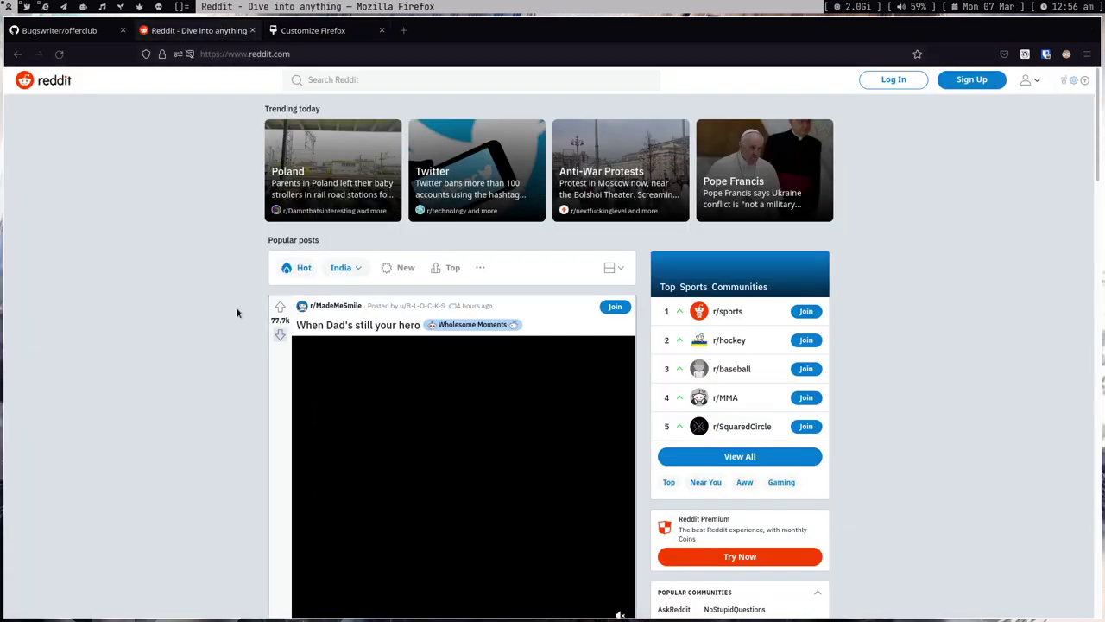
Step: Compare the posts on the non-private Reddit front page with the r/memes posts in the private window, checking for award icons
scroll(374, 308, down, 3)
scroll(483, 456, up, 1)
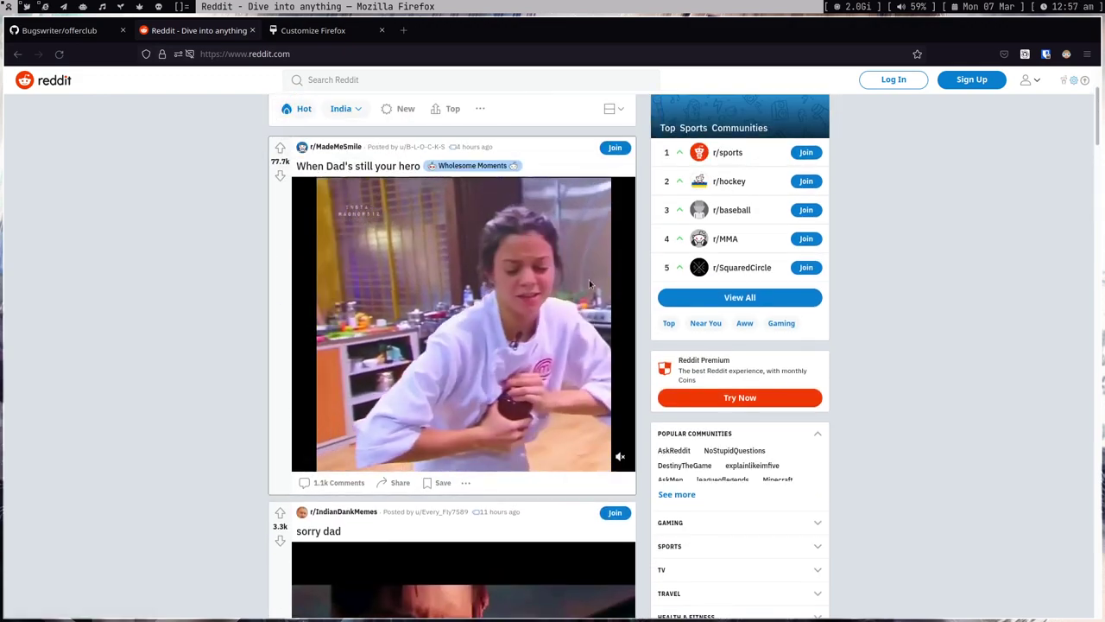
scroll(360, 279, down, 5)
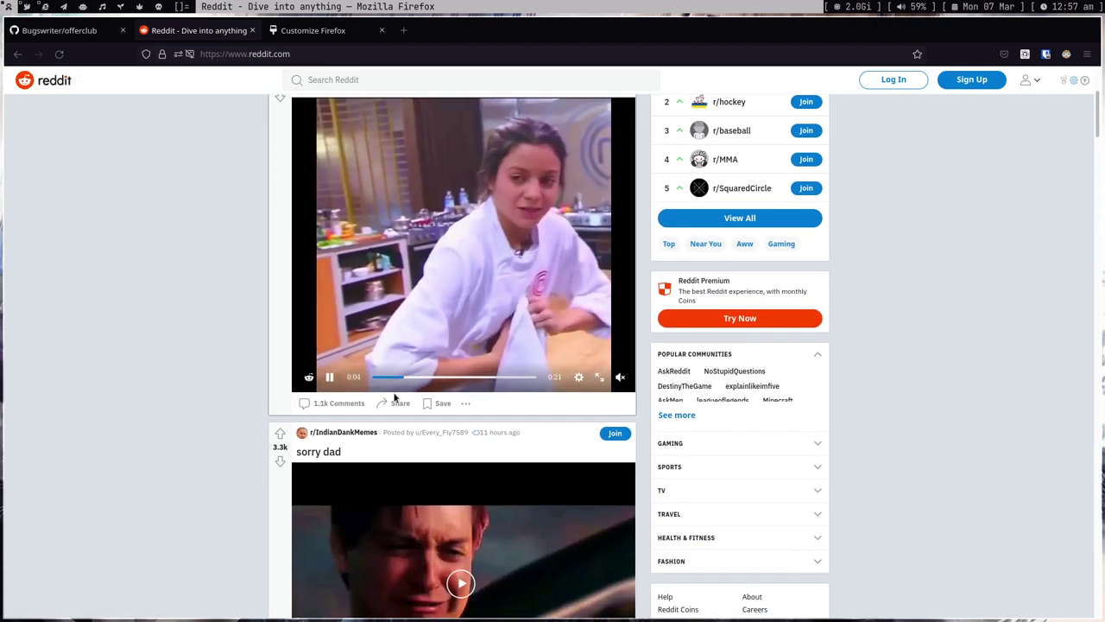
scroll(422, 391, down, 5)
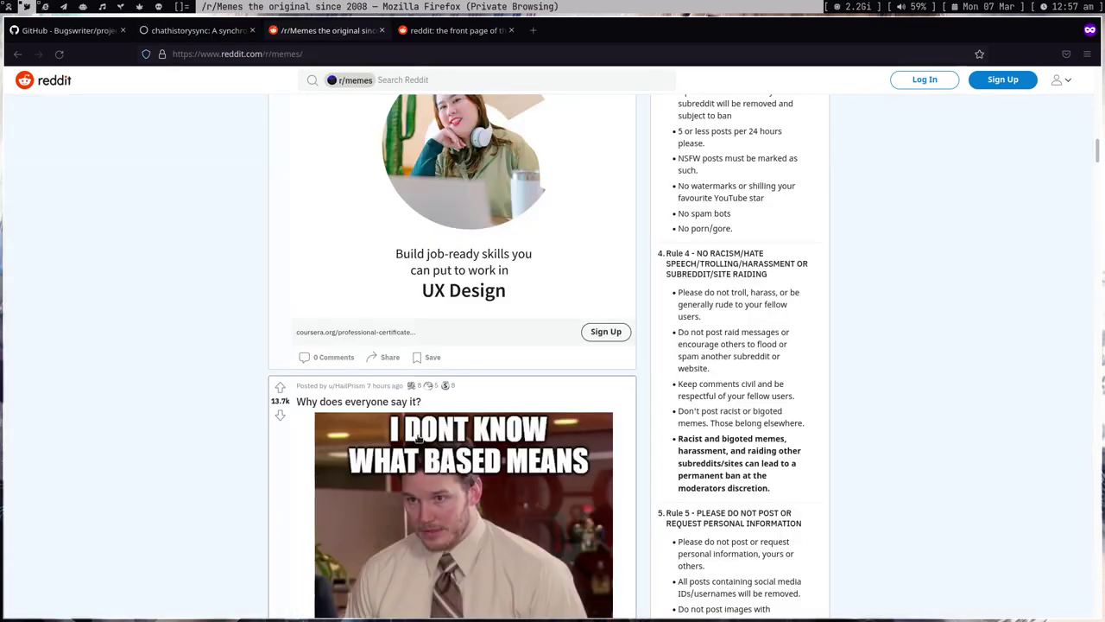
scroll(423, 423, down, 4)
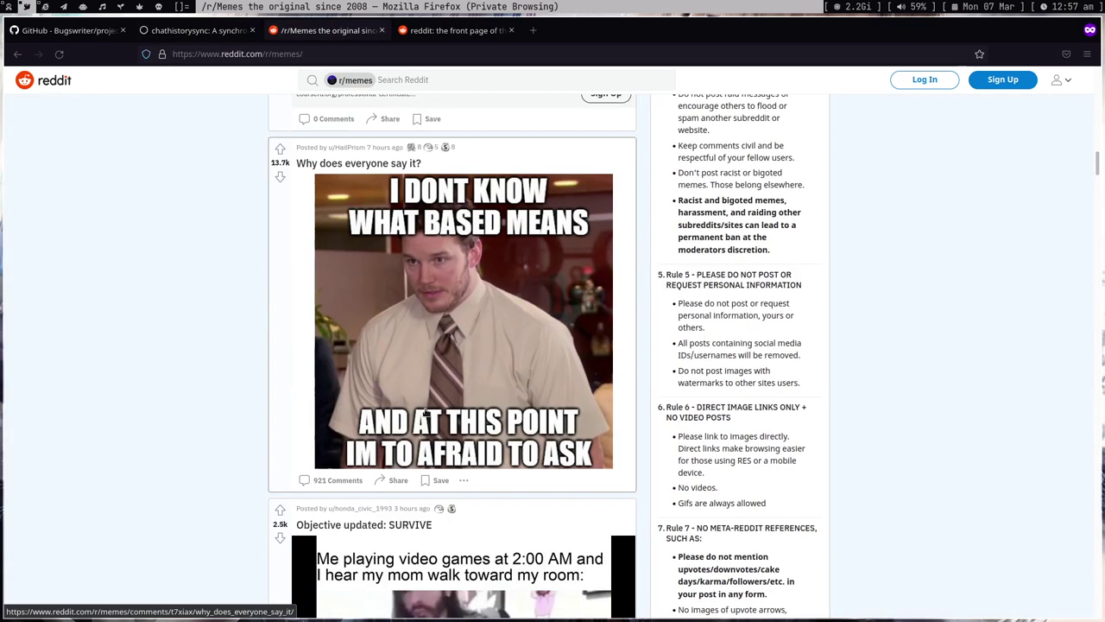
scroll(436, 259, up, 1)
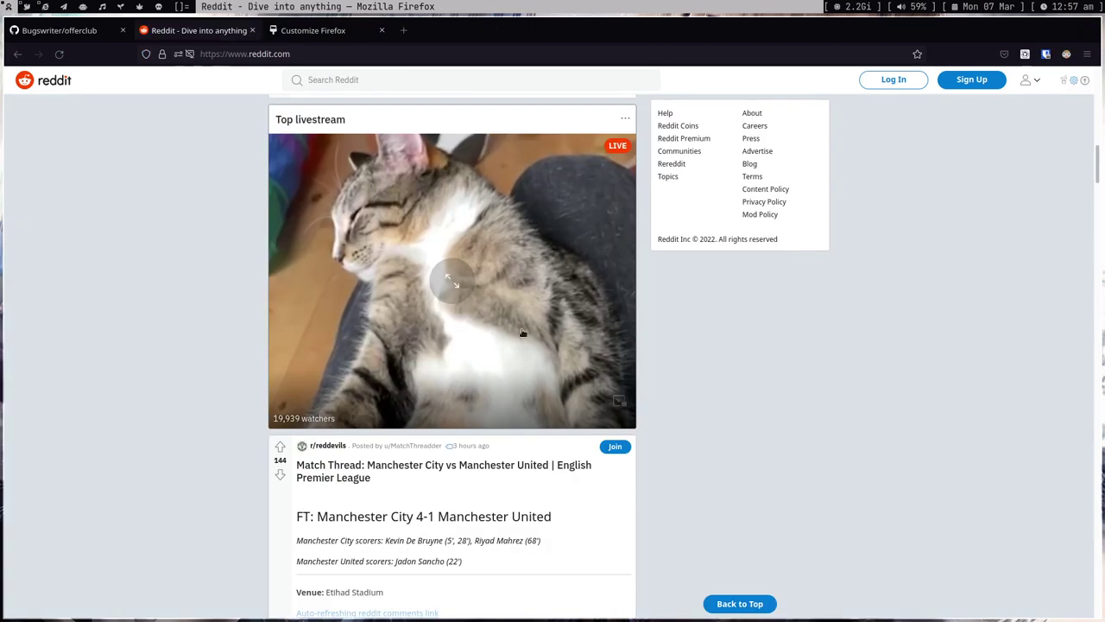
scroll(456, 412, down, 8)
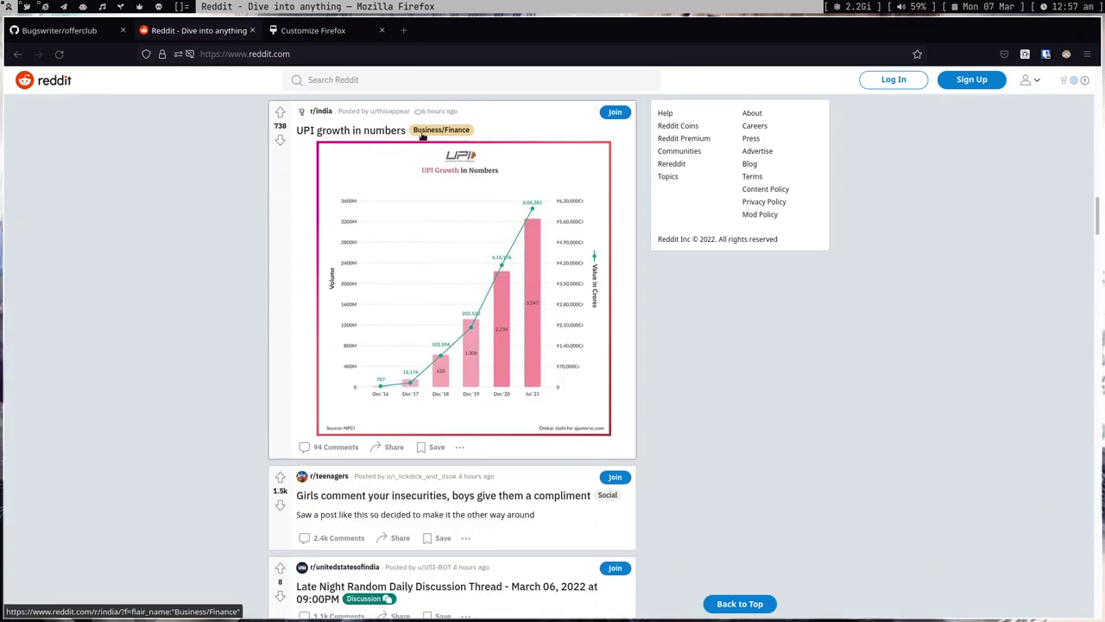
scroll(441, 136, down, 5)
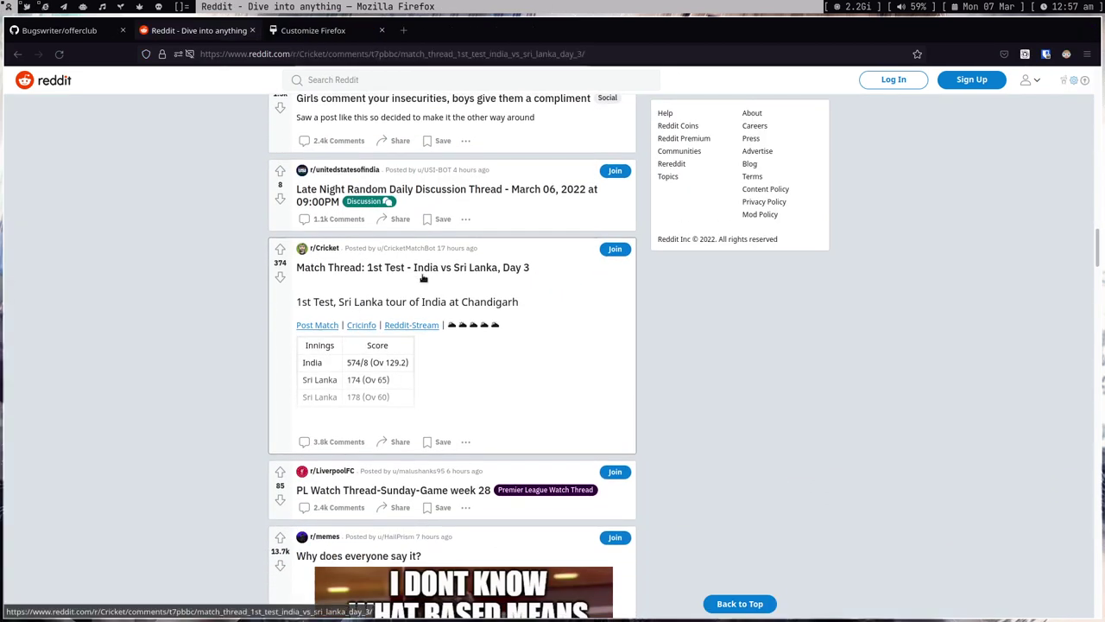
Step: Open the r/Cricket match thread for the 1st Test, India vs Sri Lanka, Day 3, and look through its comments
click(422, 271)
scroll(346, 354, down, 8)
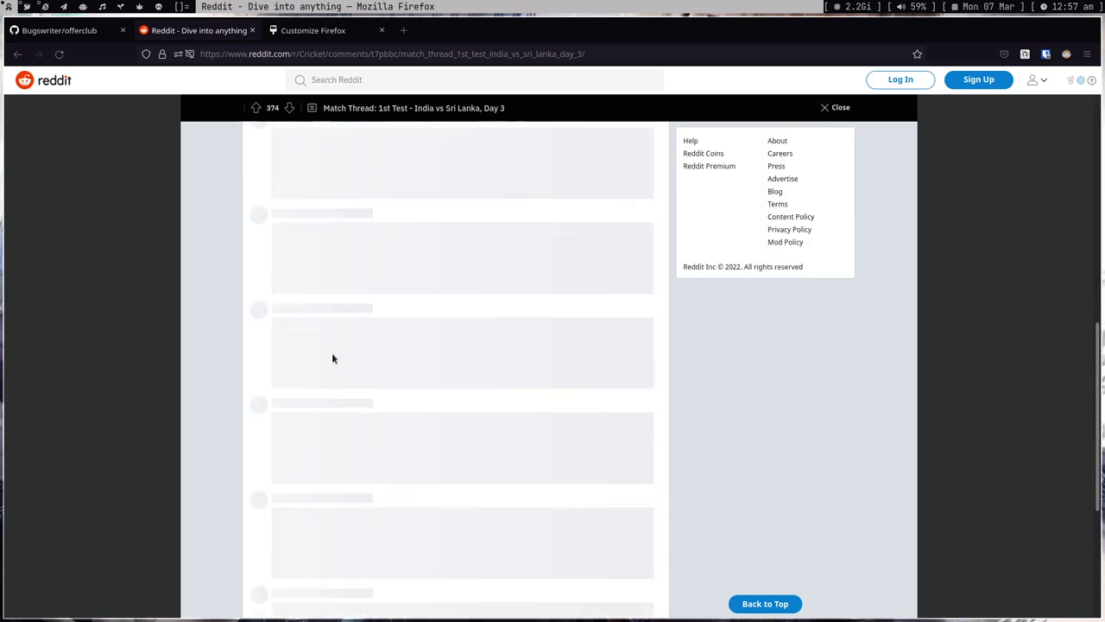
scroll(346, 380, down, 10)
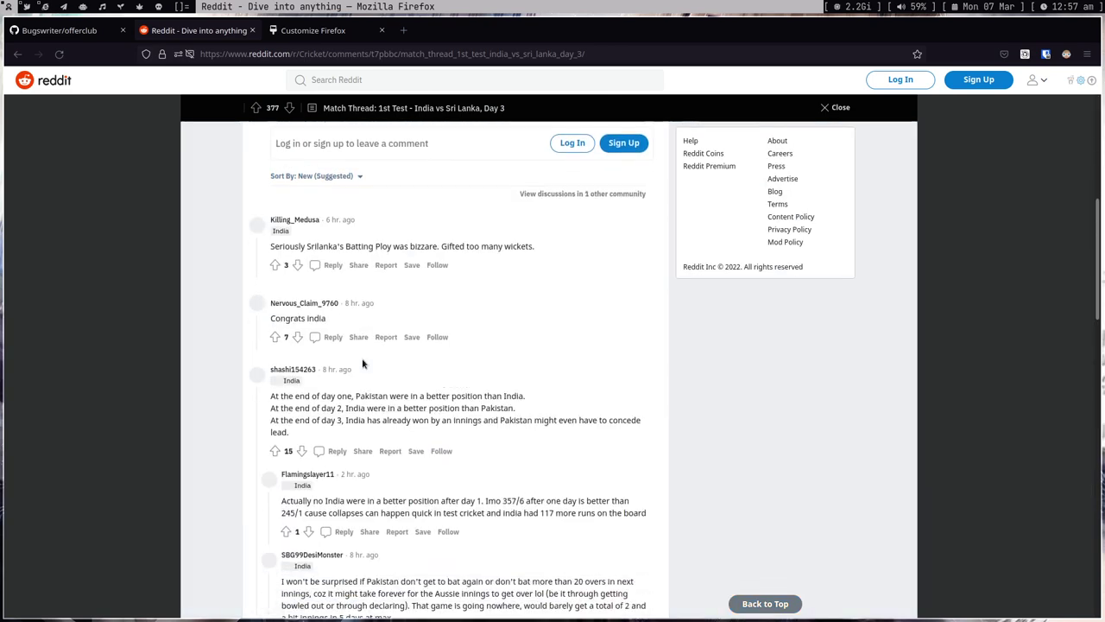
scroll(377, 389, up, 3)
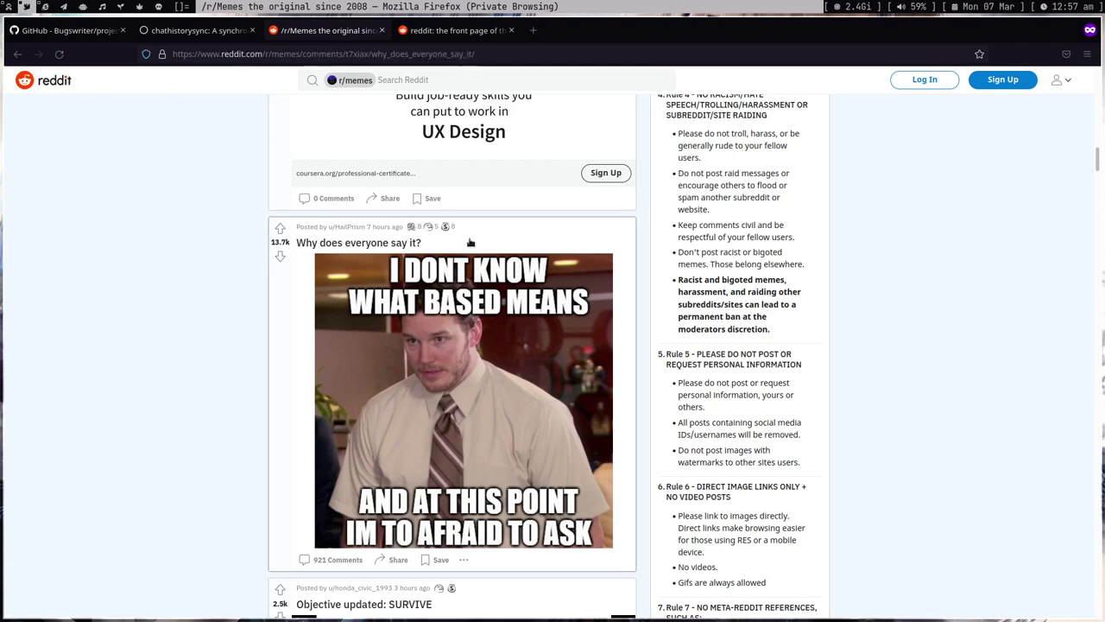
Step: In the private window, open the r/memes post "Why does everyone say it?" and look for awards in its comments
click(471, 243)
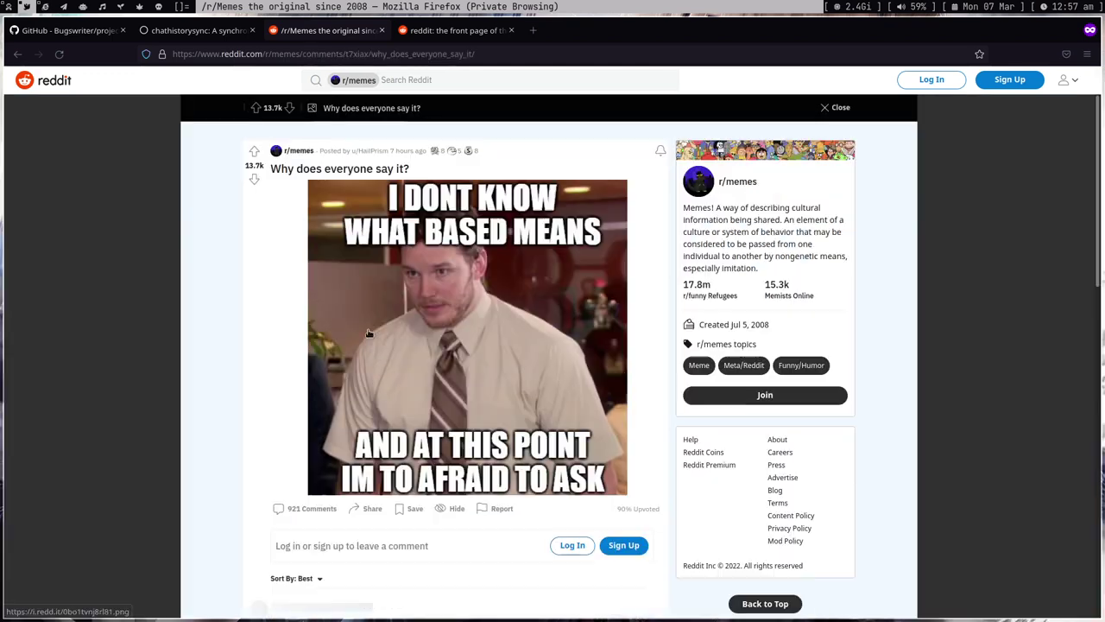
scroll(388, 354, down, 6)
scroll(390, 377, down, 6)
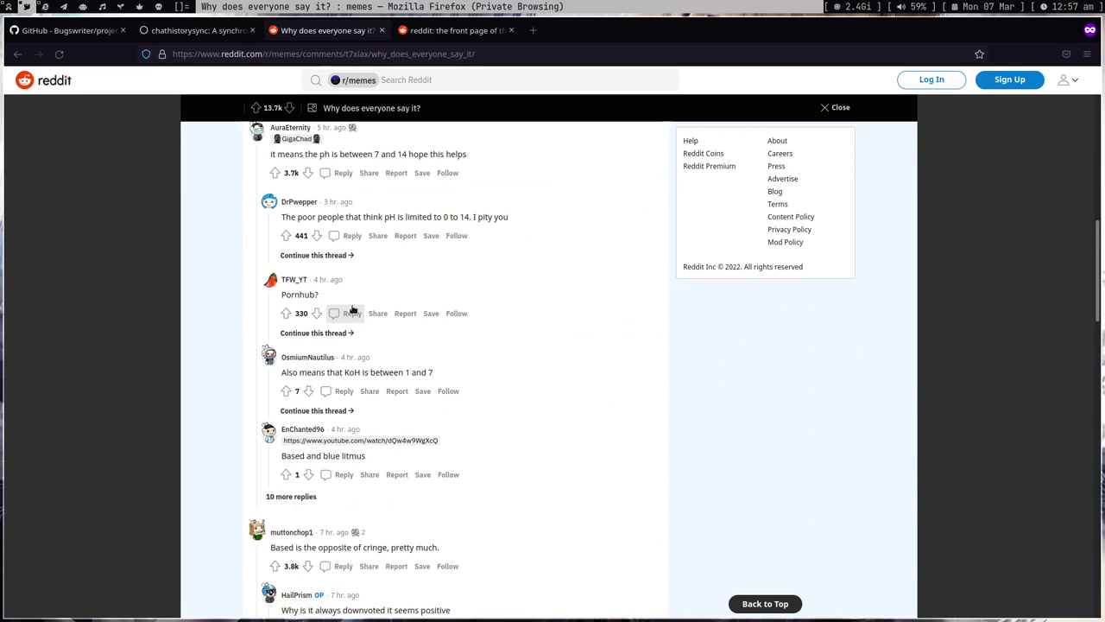
scroll(352, 309, up, 2)
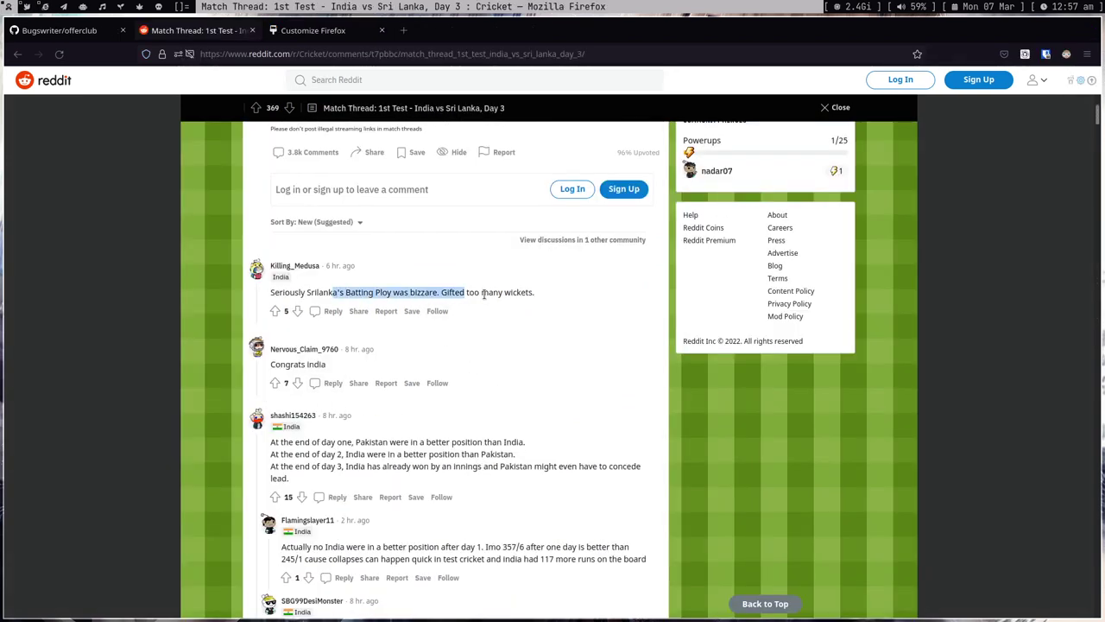
Step: Back in the non-private window, check the cricket match thread's comments and post header for awards
scroll(454, 400, down, 5)
scroll(383, 460, up, 3)
scroll(383, 459, up, 6)
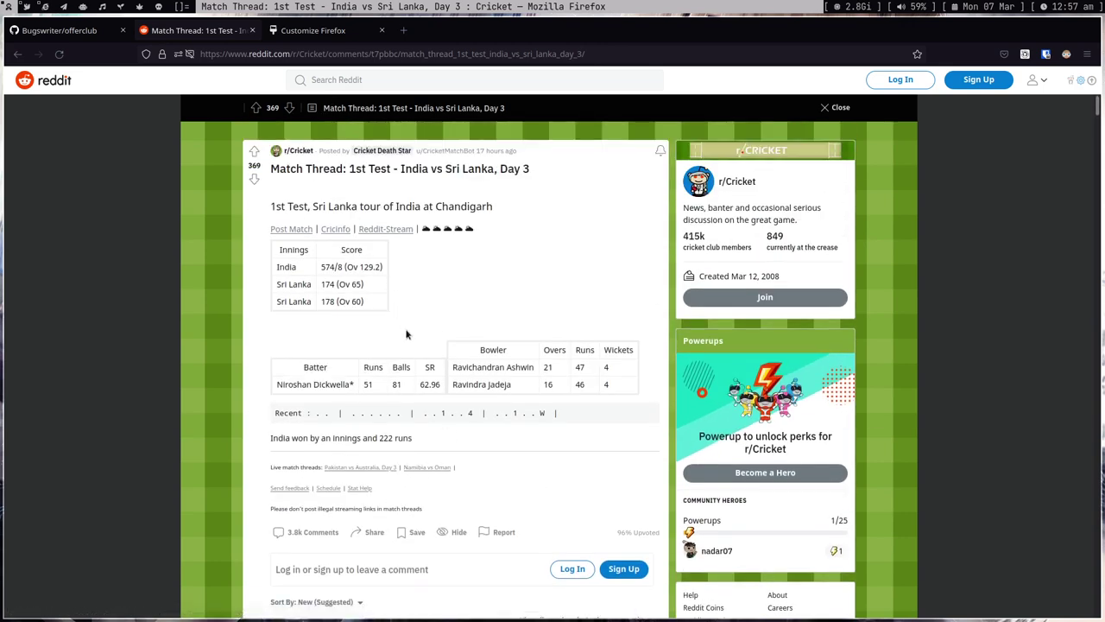
Step: Compare the header of the r/memes post in the private window with the cricket match thread's header for awards
key(super+2)
scroll(471, 388, up, 10)
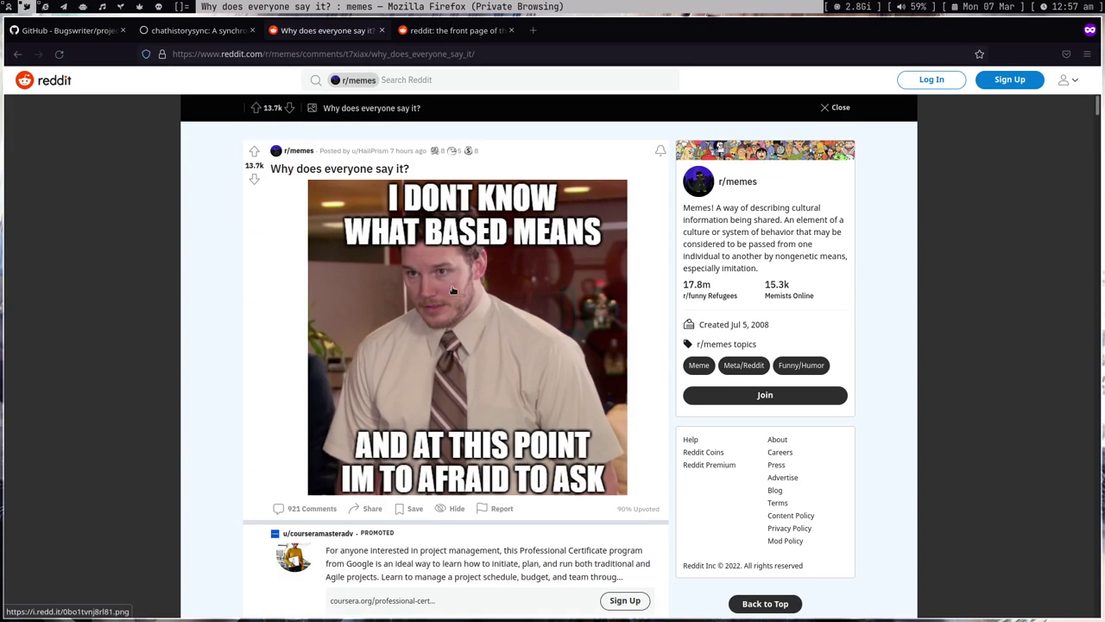
scroll(488, 339, down, 5)
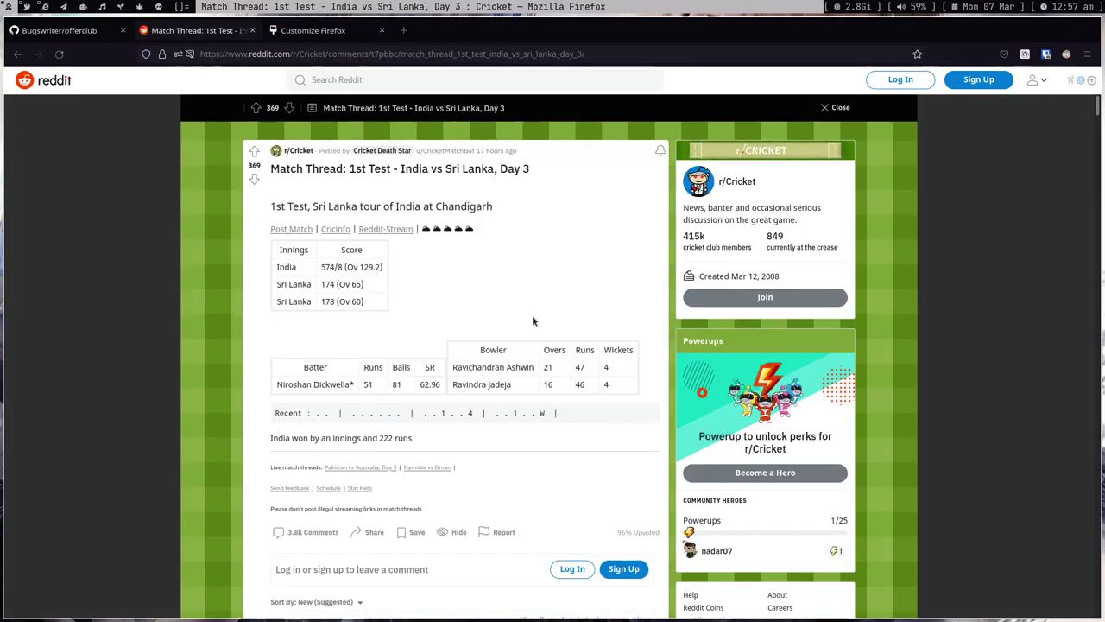
scroll(552, 346, down, 3)
scroll(928, 81, up, 3)
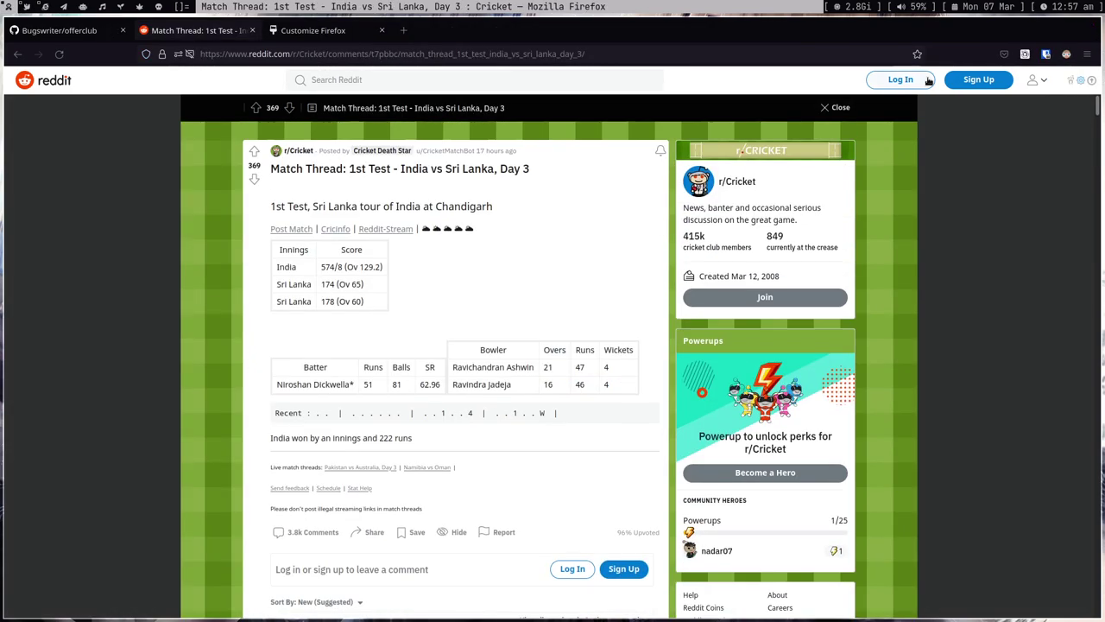
Step: Close the cricket match thread and look through the Reddit front page posts for awards
click(837, 108)
scroll(323, 418, down, 5)
scroll(325, 418, down, 8)
scroll(303, 450, down, 5)
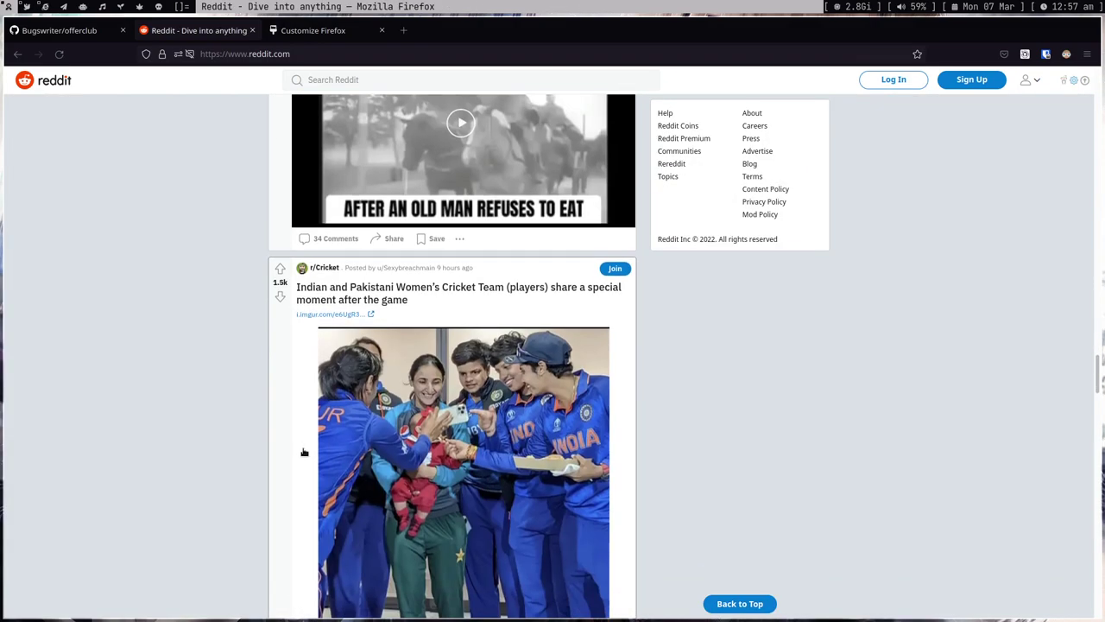
scroll(303, 449, down, 15)
scroll(338, 311, down, 15)
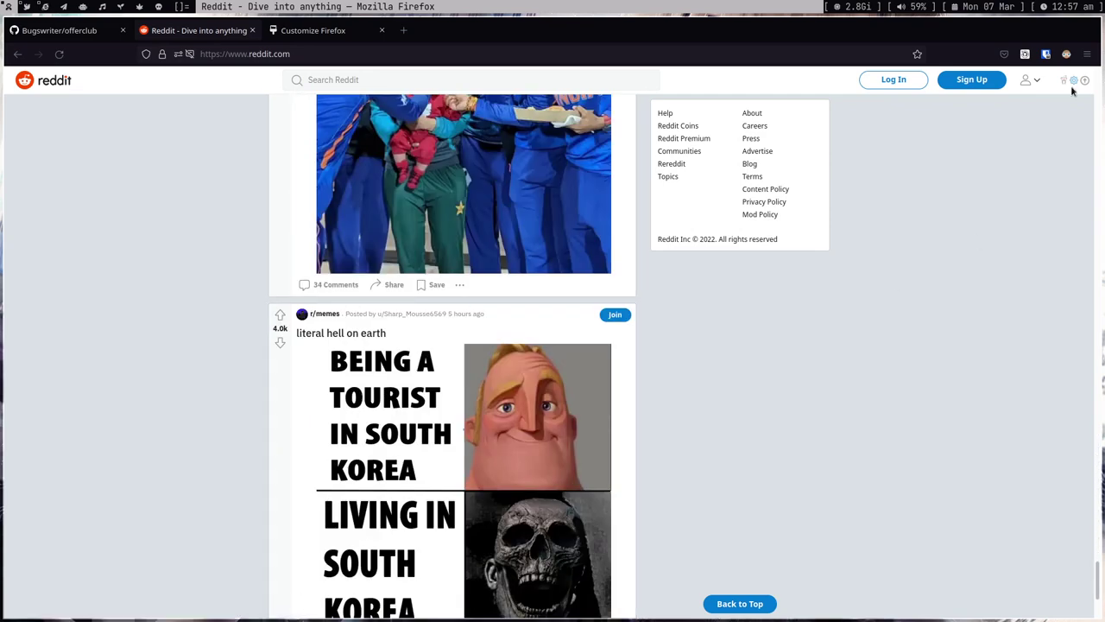
Step: Check the Reddit Enhancement Suite controls in the Reddit page header
click(1076, 80)
click(1071, 79)
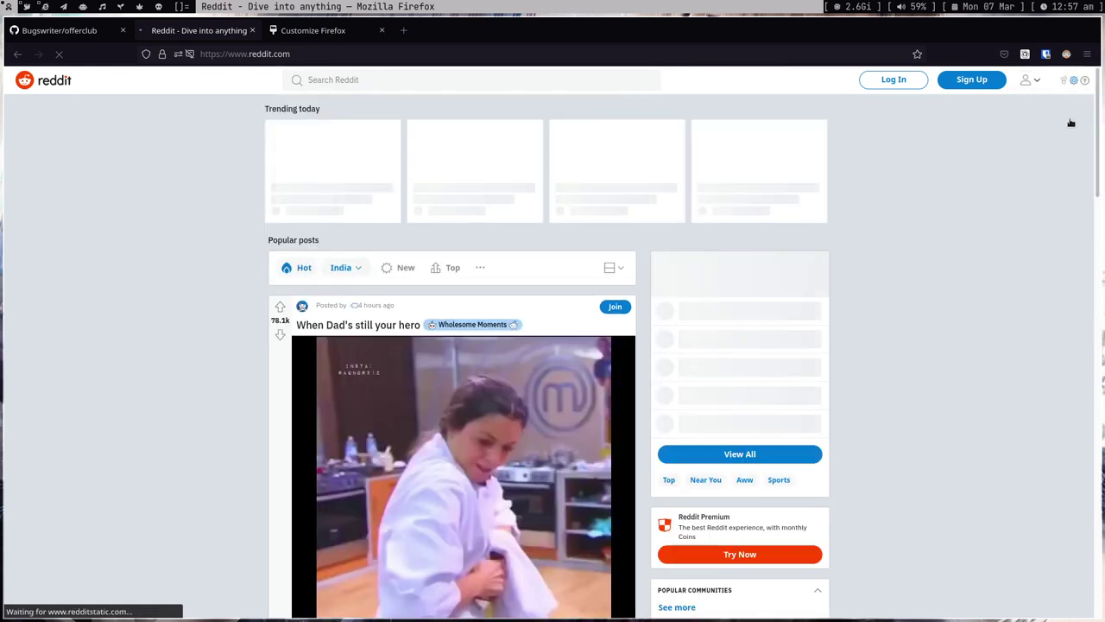
mouse_move(1075, 82)
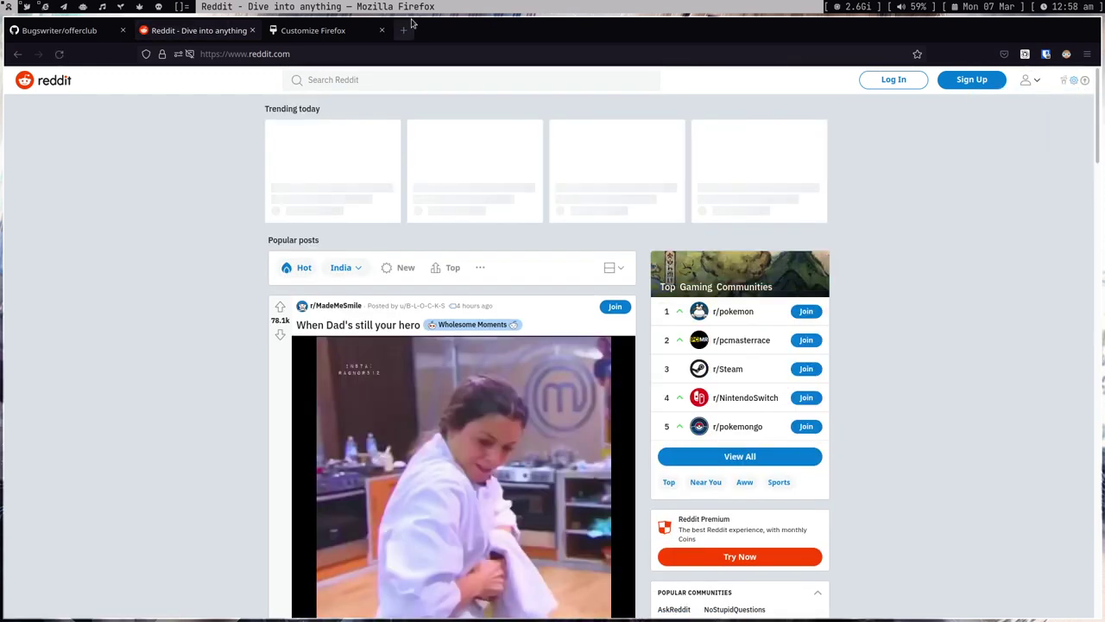
Step: Open the Firefox Add-ons extensions page on addons.mozilla.org in a new tab
click(410, 32)
text(add on mozi)
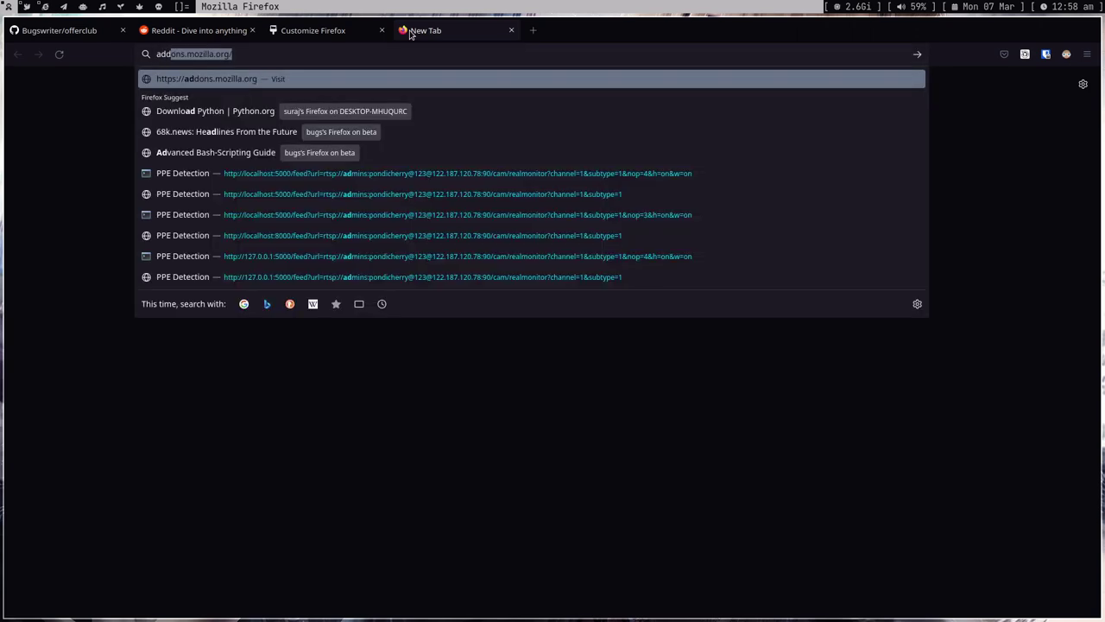
key(Down)
key(Down)
key(Down)
key(Down)
key(Down)
key(Down)
key(Down)
key(Return)
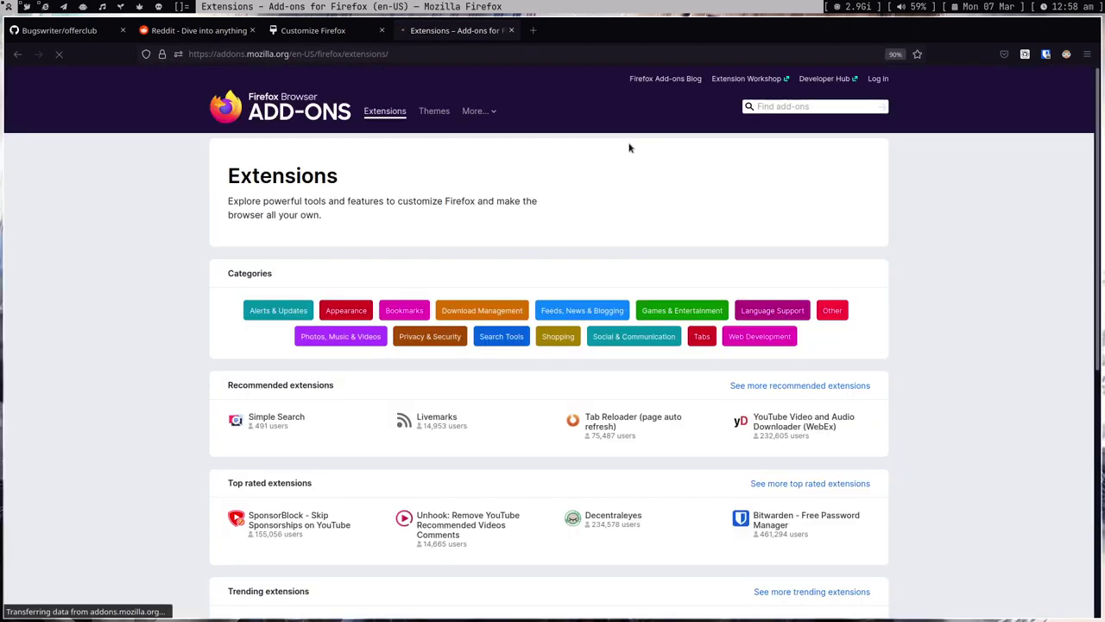
Step: Search the Firefox add-ons for "reddit" and refine the search to "reddit award"
click(798, 105)
text(reddit)
key(Return)
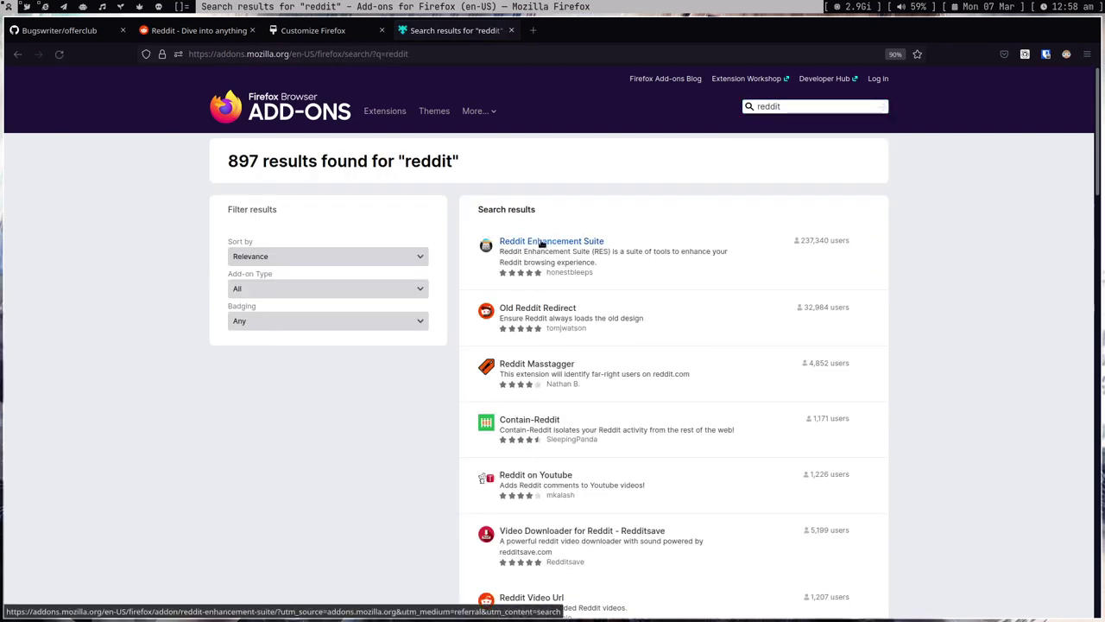
click(802, 107)
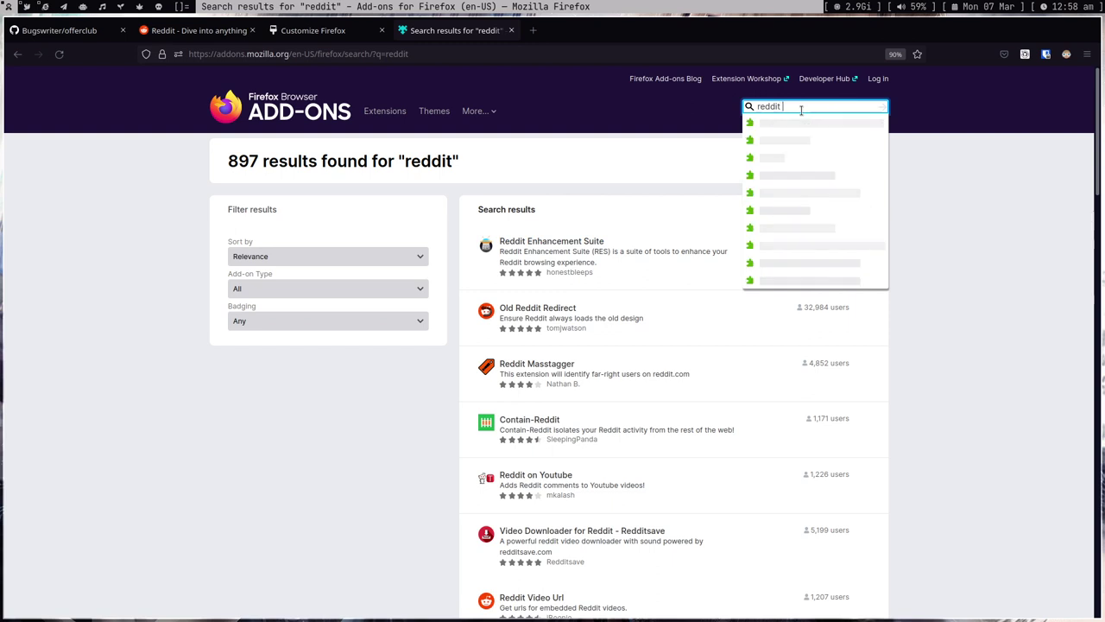
text(award)
key(Return)
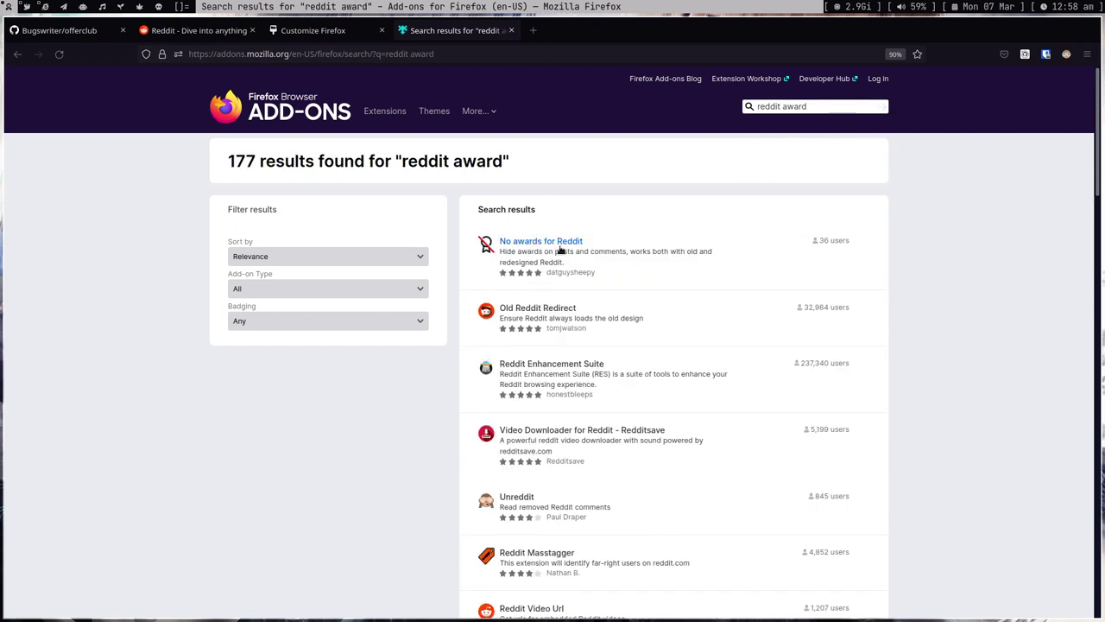
Step: Shorten the add-on search term to "reddit" and run the search again
double_click(795, 106)
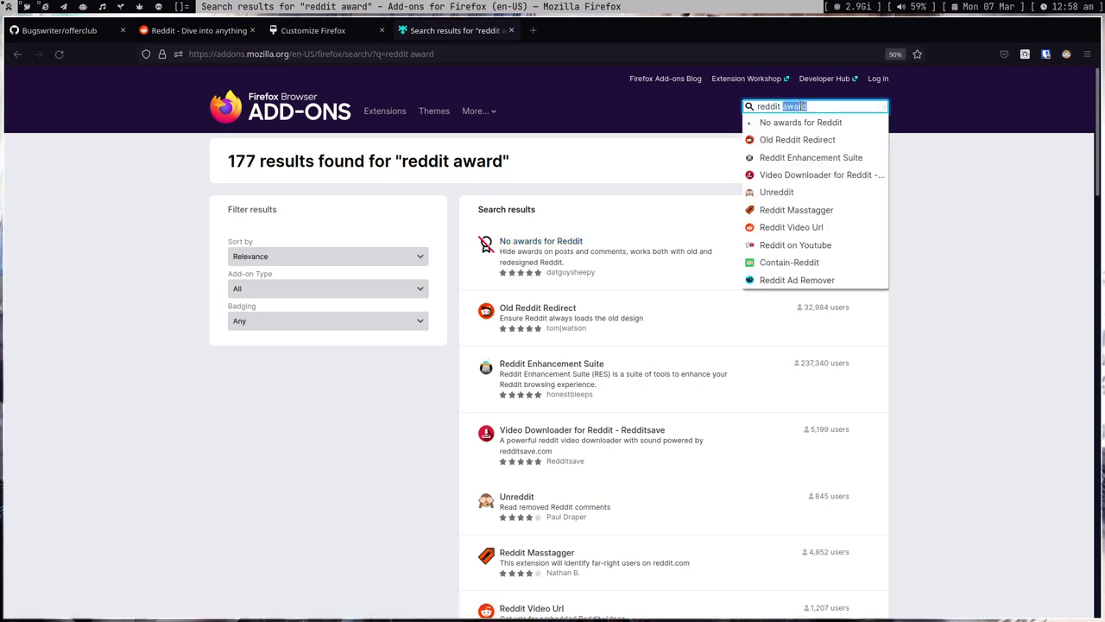
key(BackSpace)
key(Return)
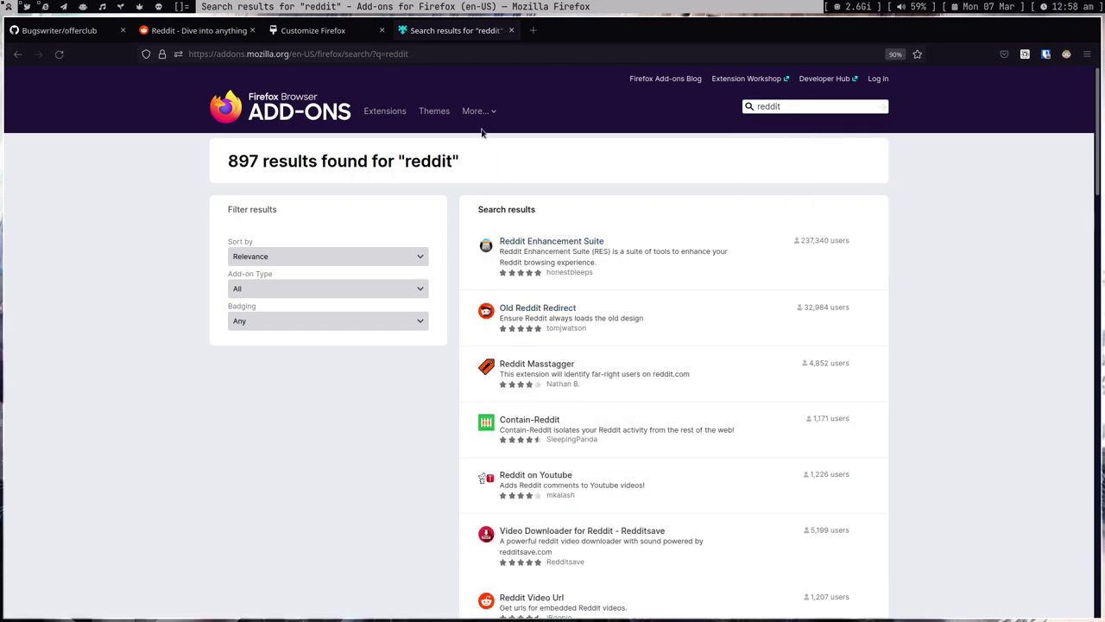
Step: Return to the Reddit front page and look further down the feed
click(199, 31)
scroll(379, 417, down, 10)
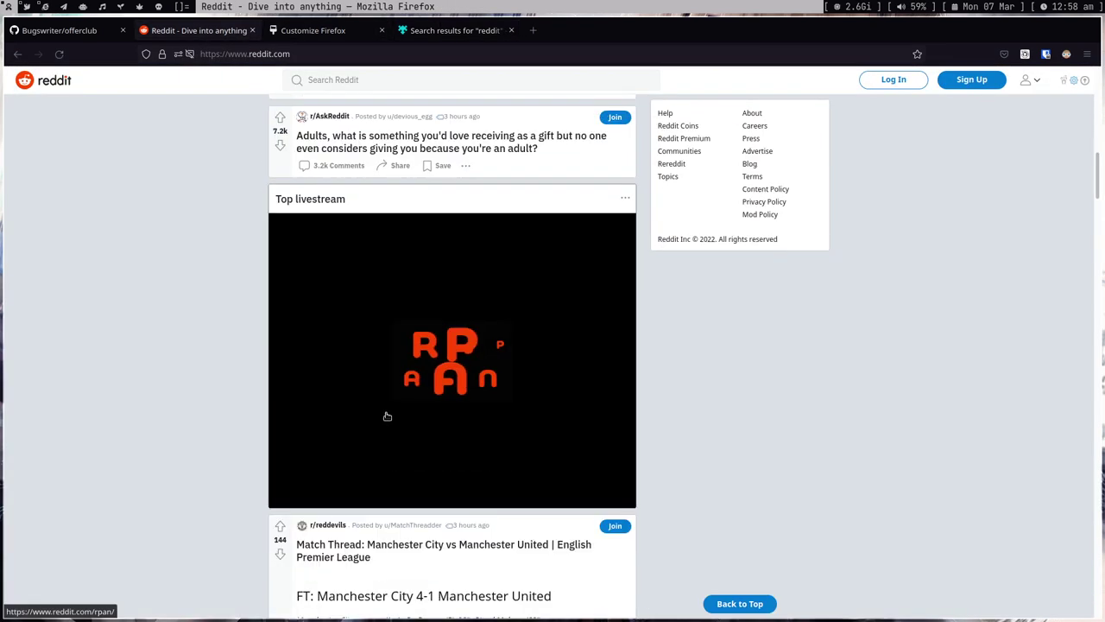
scroll(379, 417, down, 15)
scroll(399, 407, down, 12)
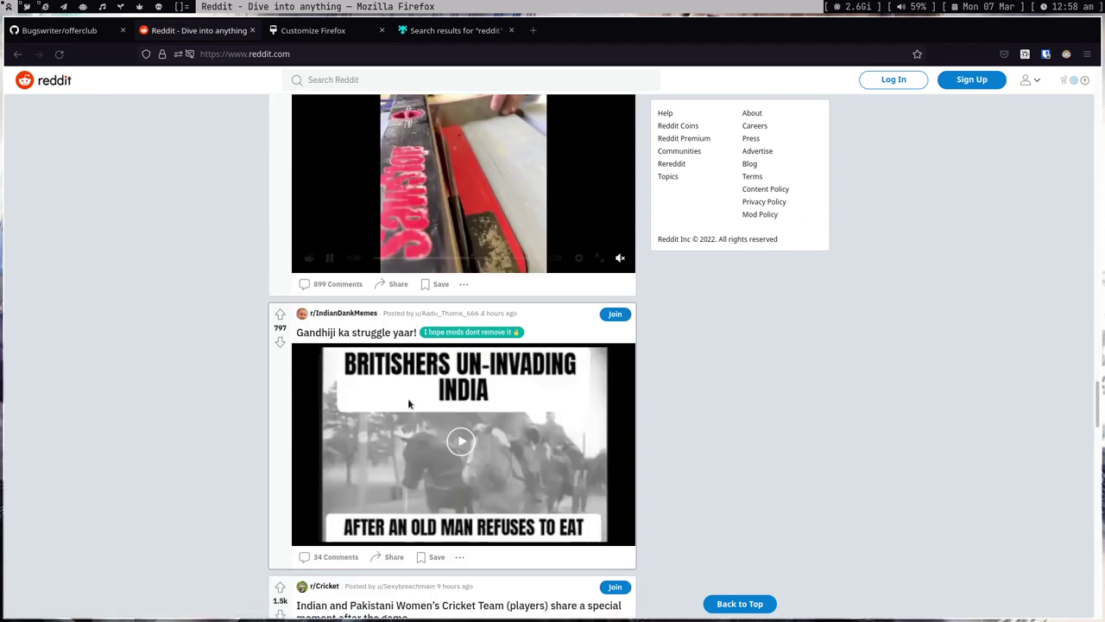
scroll(406, 403, down, 3)
Step: Open the Reddit Enhancement Suite settings console, look through its About RES and Backup & Restore sections, and close it
mouse_move(1074, 79)
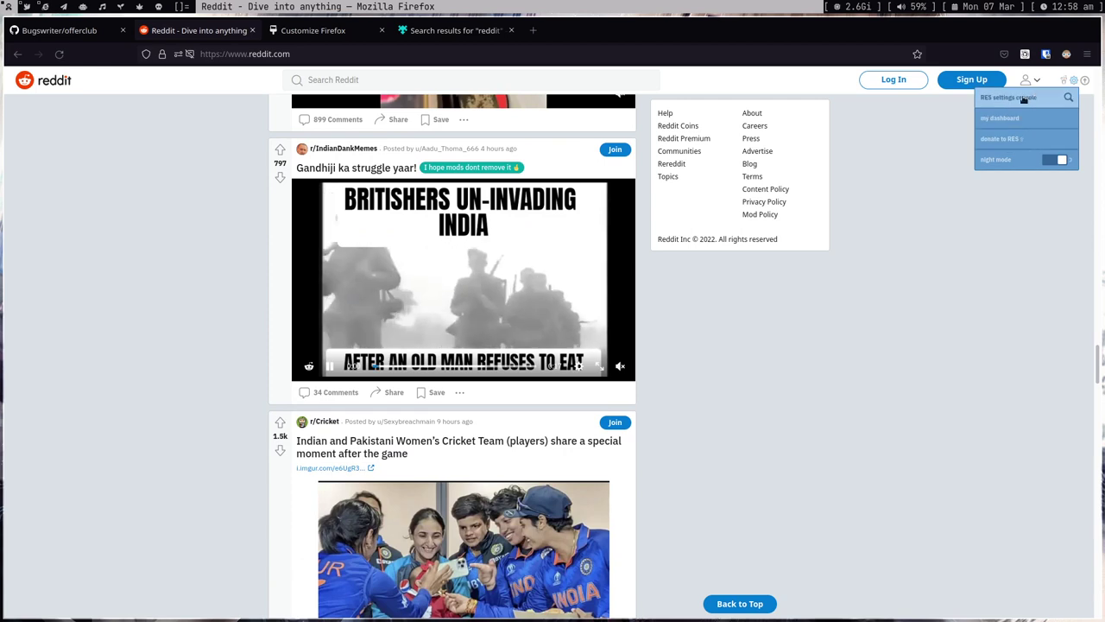
click(1010, 98)
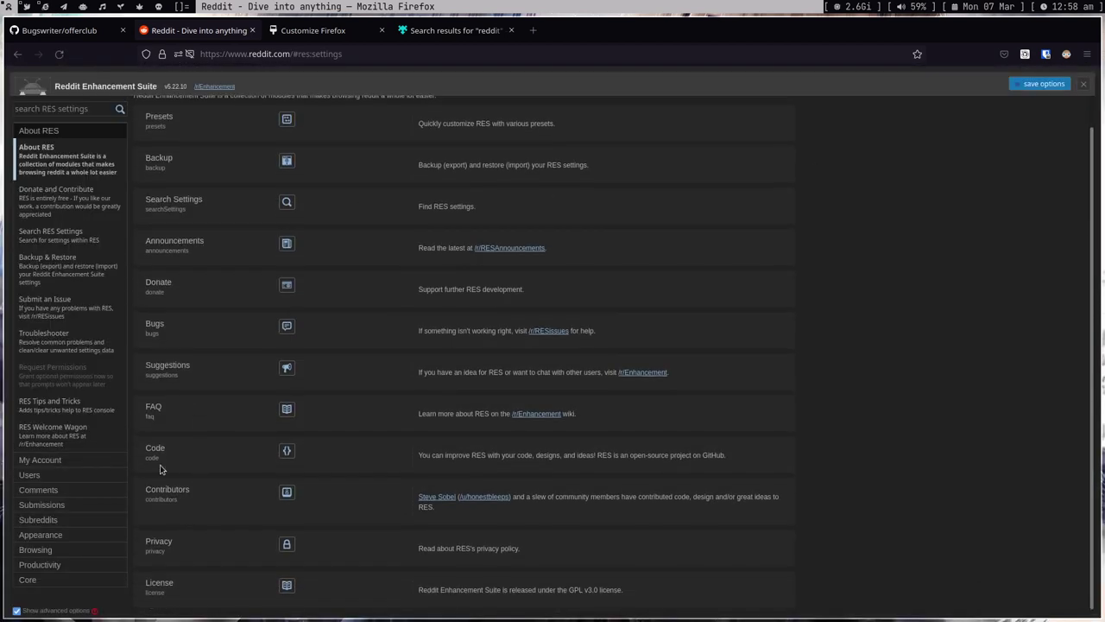
click(72, 226)
click(63, 171)
click(47, 315)
click(68, 257)
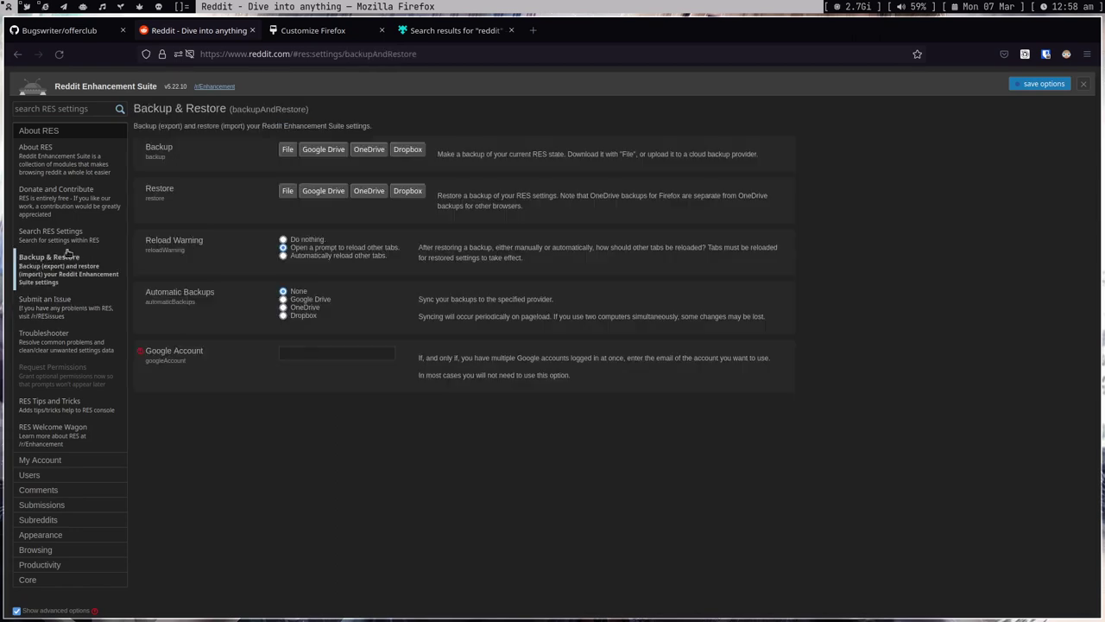
click(69, 203)
click(83, 170)
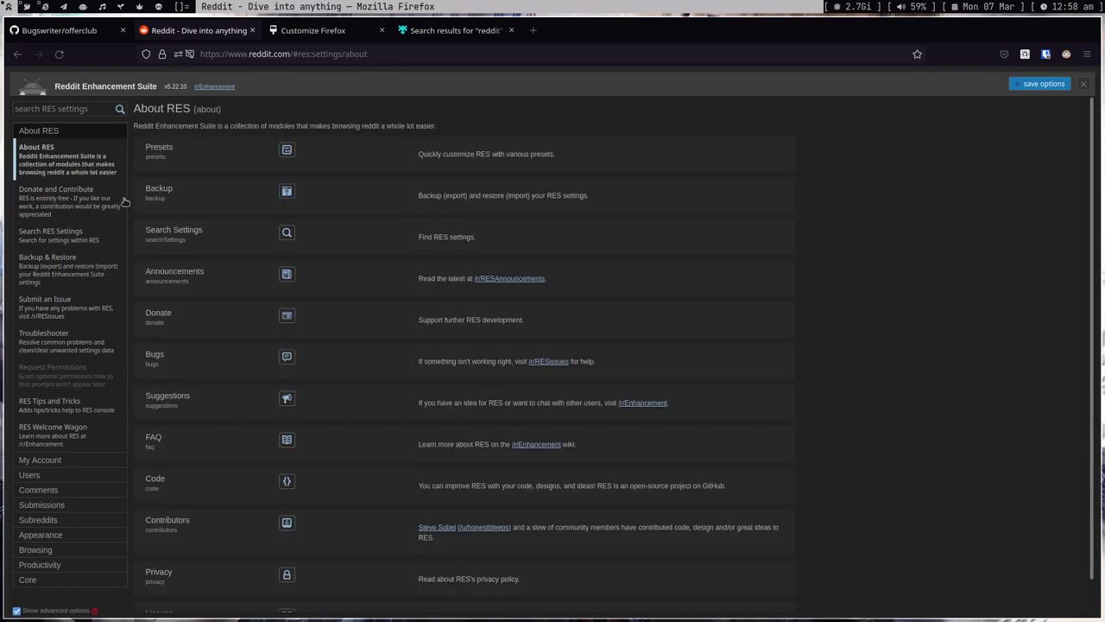
click(1088, 82)
scroll(452, 346, down, 5)
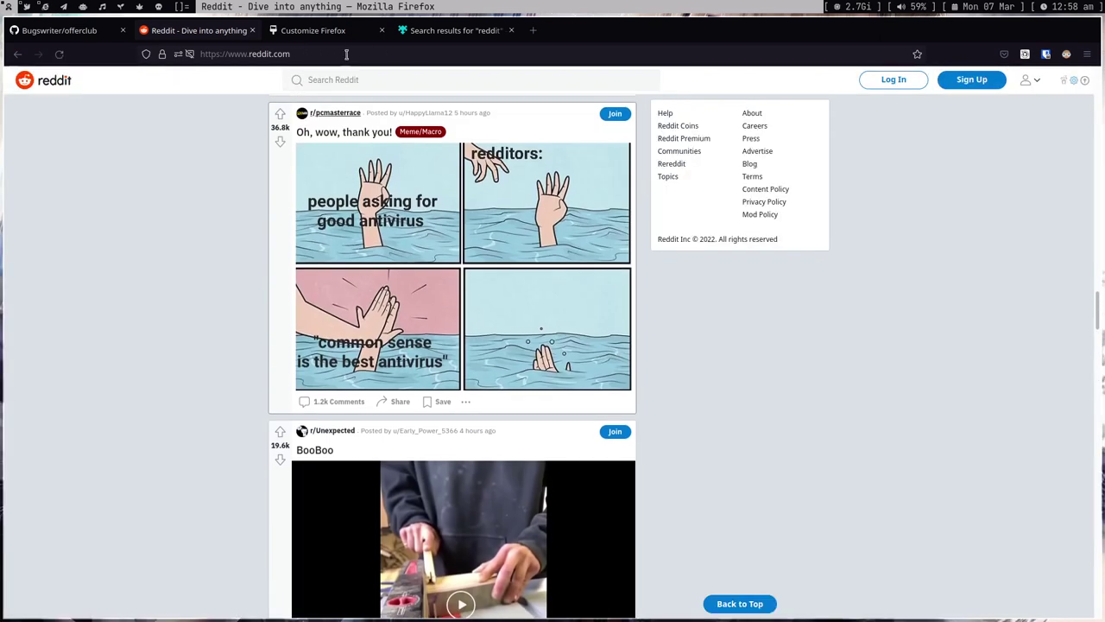
click(337, 57)
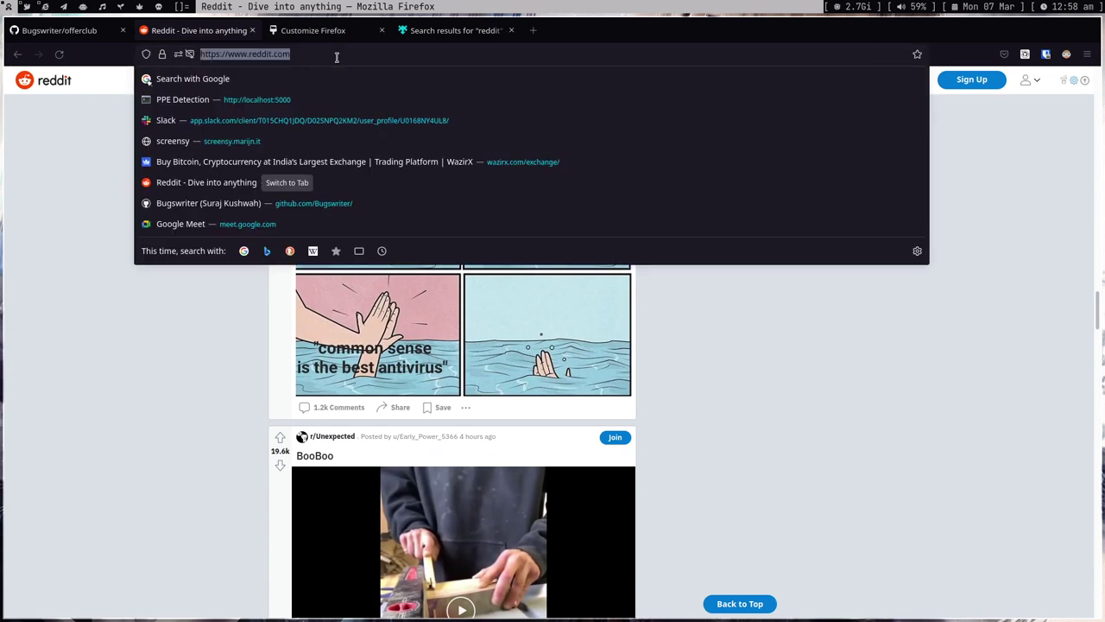
key(BackSpace)
text(stack)
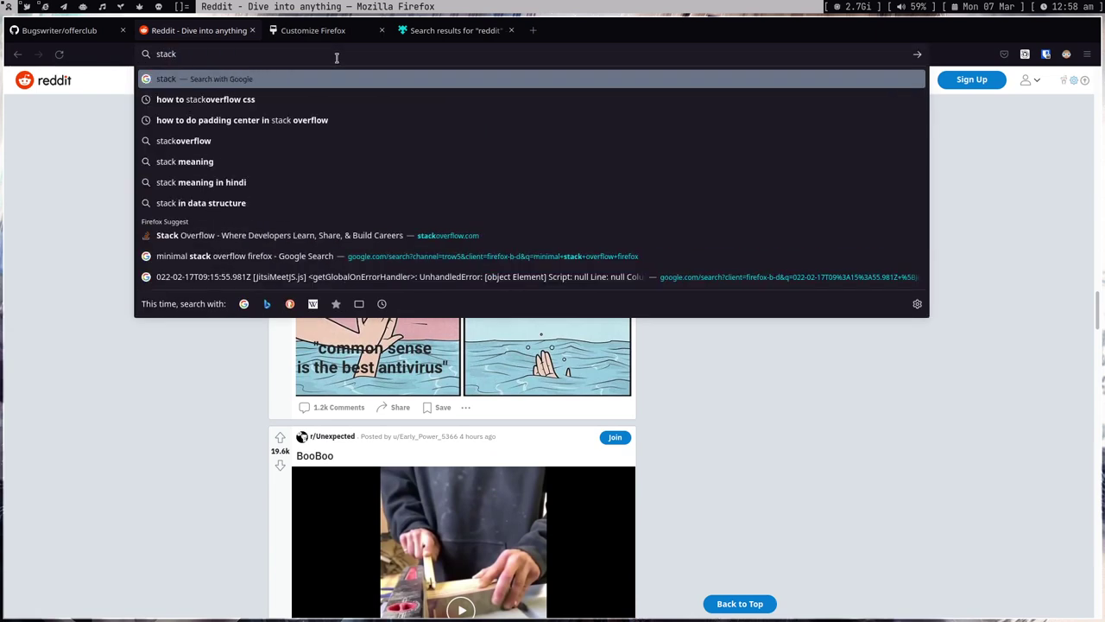
Step: Switch to the private window and search Google for "css how to padding stack overflow"
key(alt+Tab)
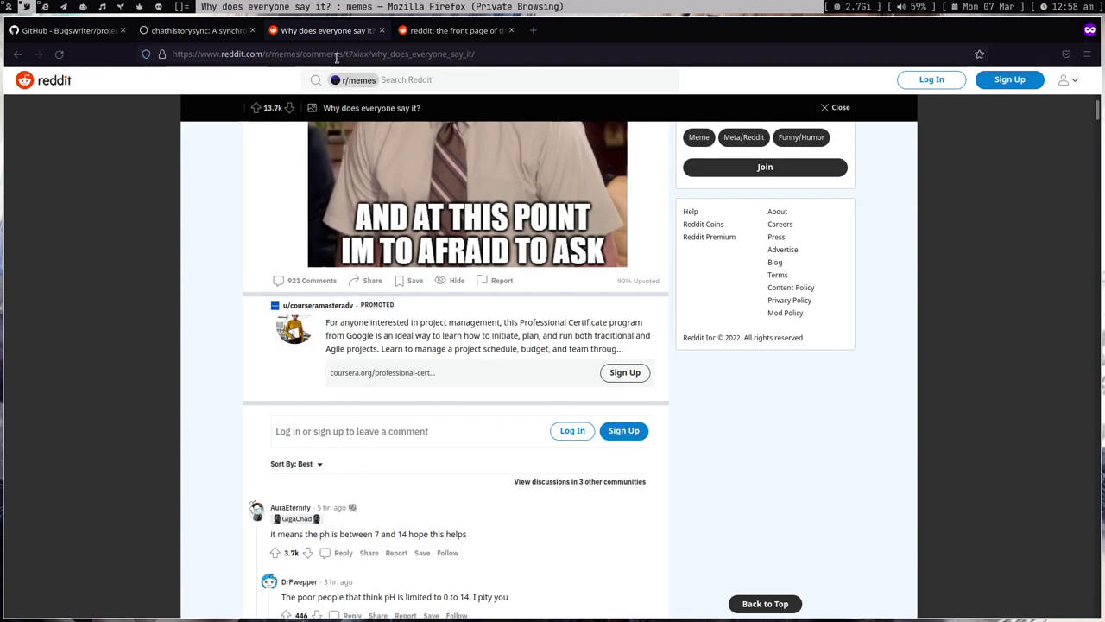
click(336, 57)
text(css how to padding sta)
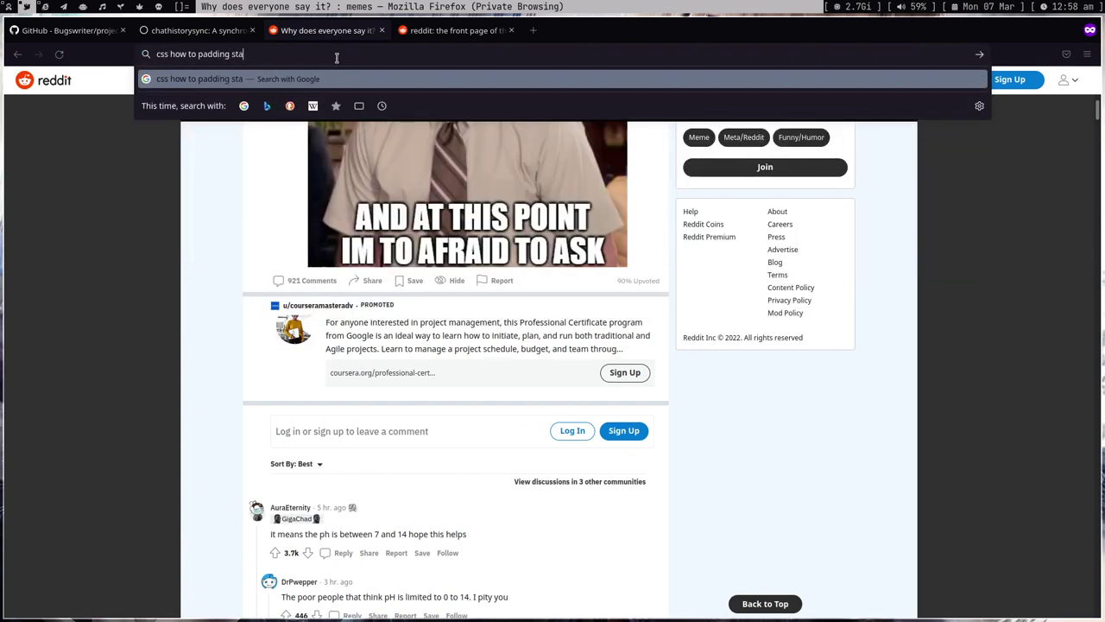
text(ck overflow)
key(Return)
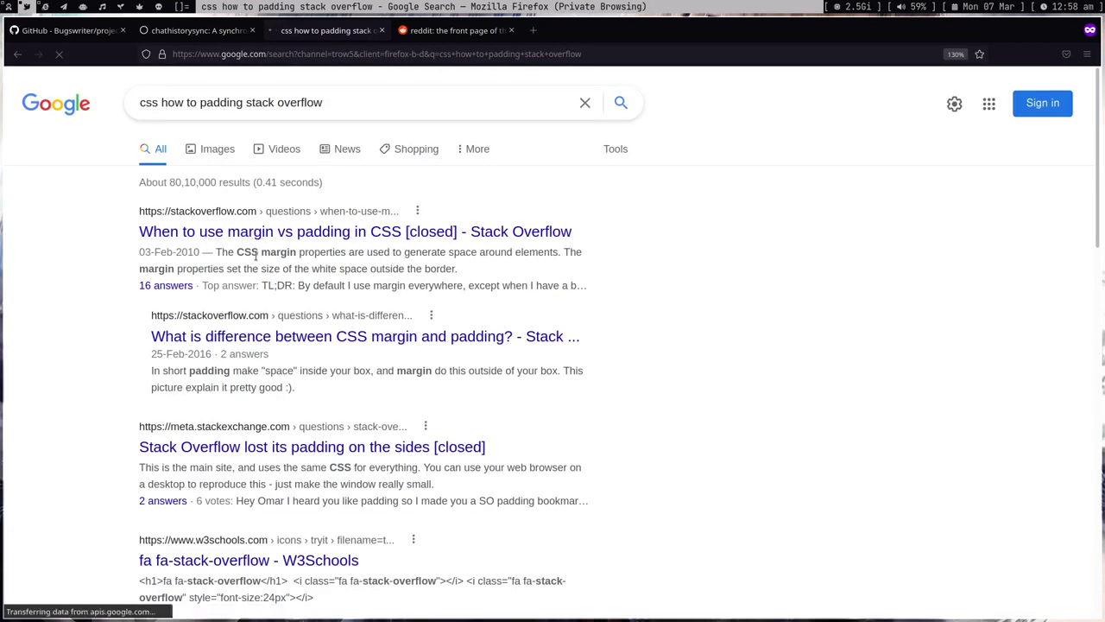
Step: Open the Stack Overflow result "When to use margin vs padding in CSS" in a new tab and switch to it
scroll(256, 459, down, 3)
scroll(250, 389, down, 3)
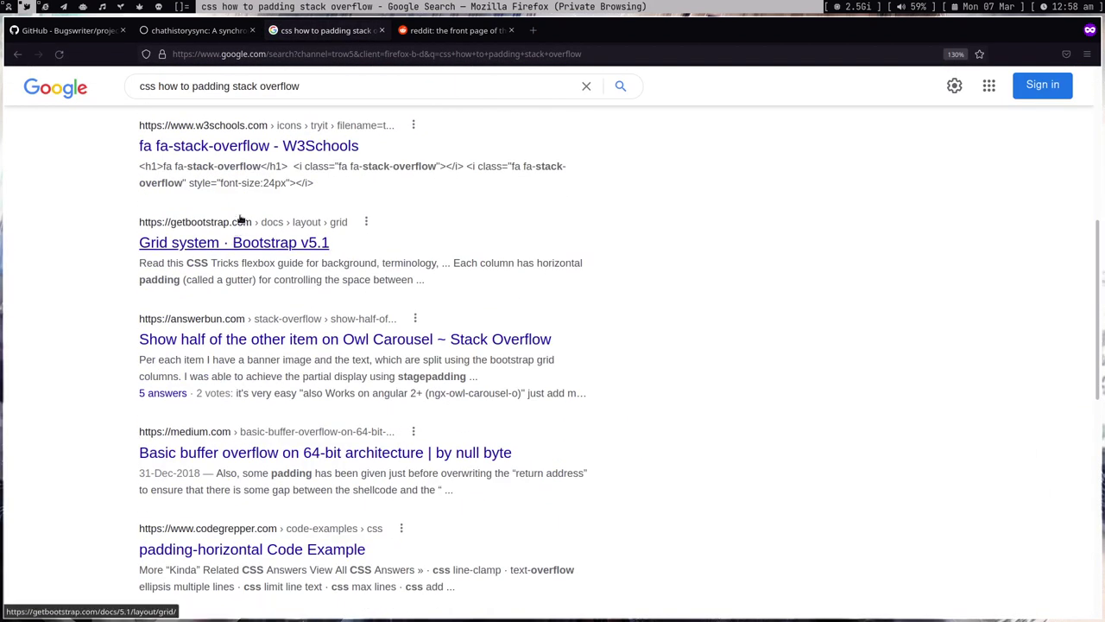
scroll(227, 264, down, 3)
scroll(222, 271, up, 8)
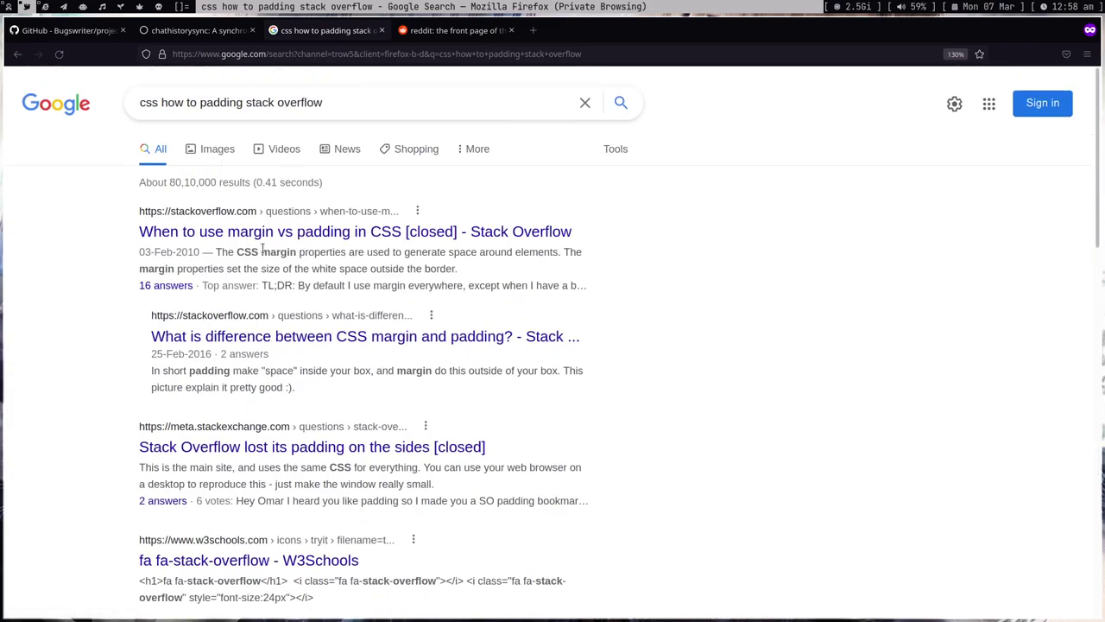
middle_click(321, 233)
key(ctrl+Tab)
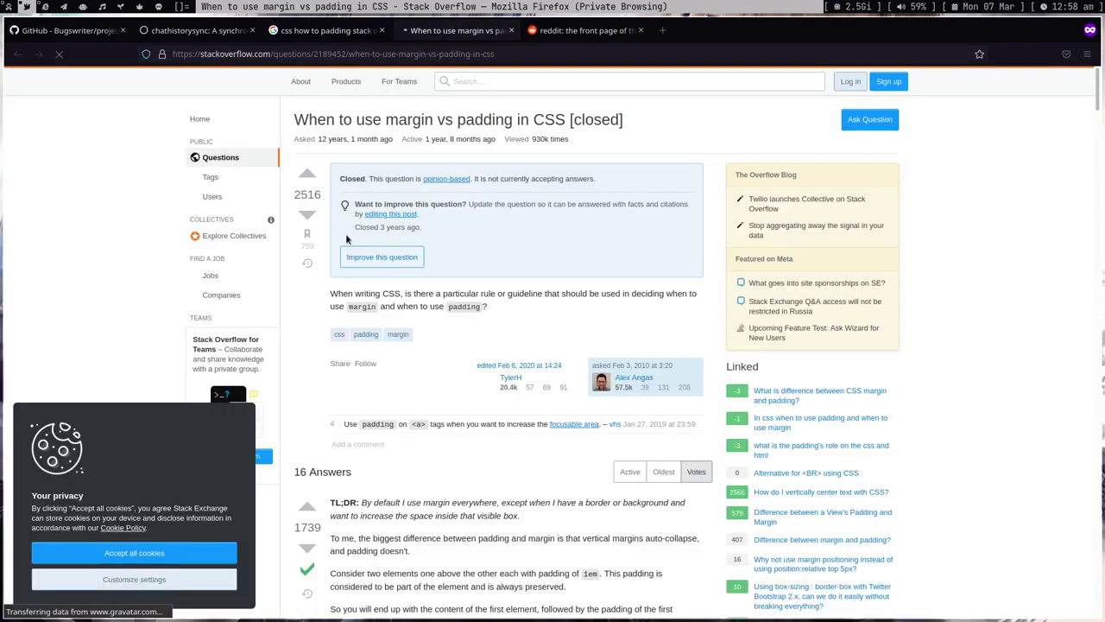
Step: Look over the default Stack Overflow question page and accept all cookies in its privacy notice
scroll(346, 259, down, 4)
scroll(134, 509, up, 3)
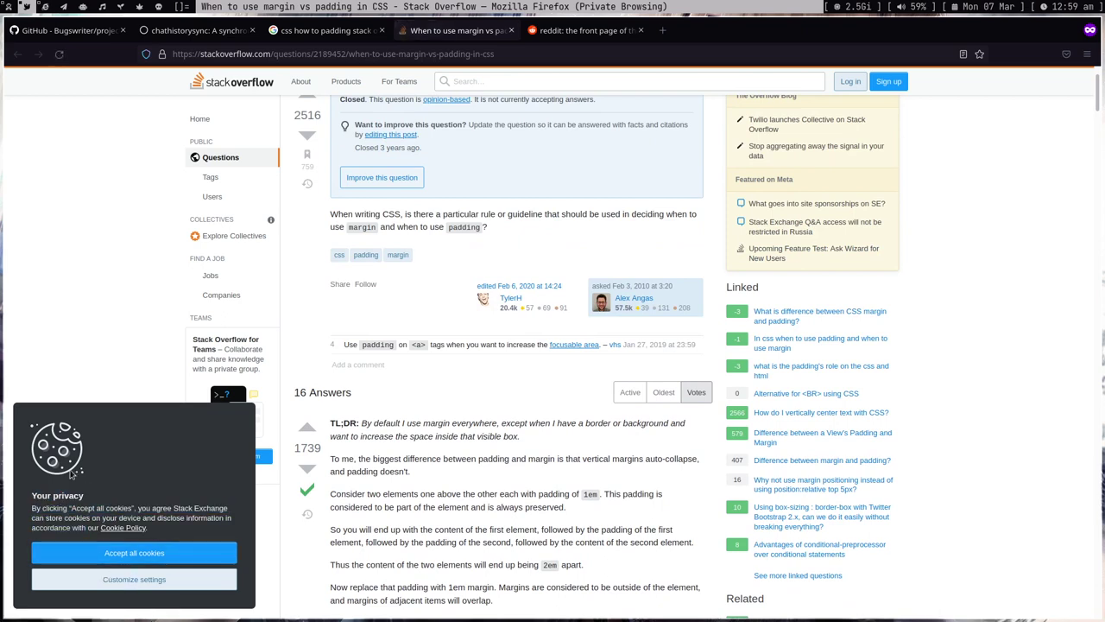
scroll(239, 513, up, 2)
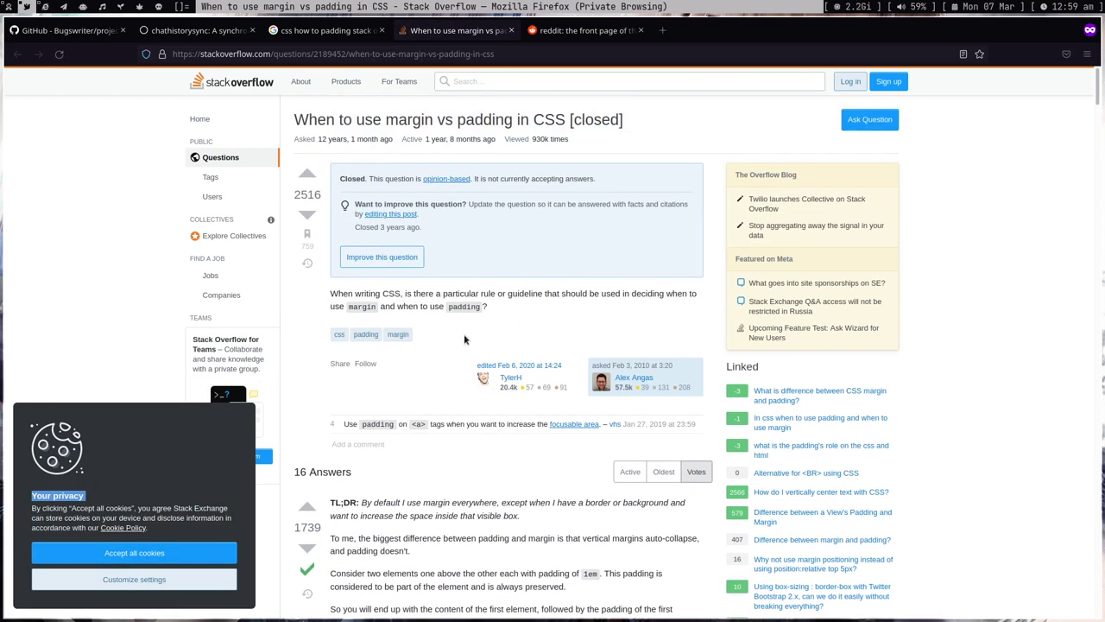
scroll(531, 212, down, 15)
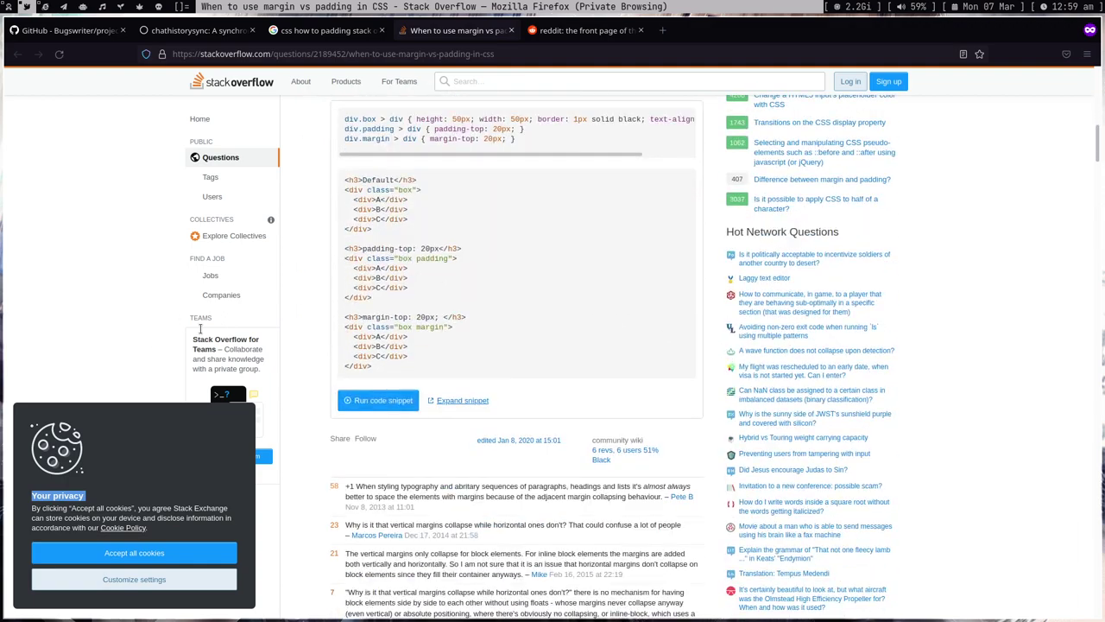
click(134, 552)
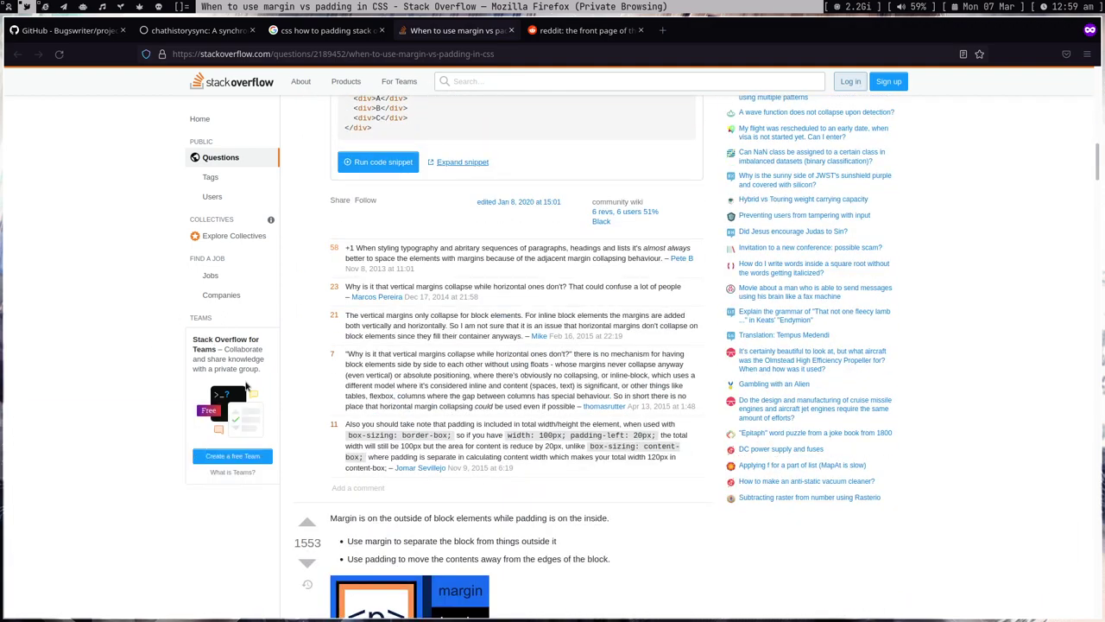
Step: Examine the side navigation and the further answers on the margin vs padding question page
key(ctrl+a)
click(210, 335)
scroll(618, 401, down, 9)
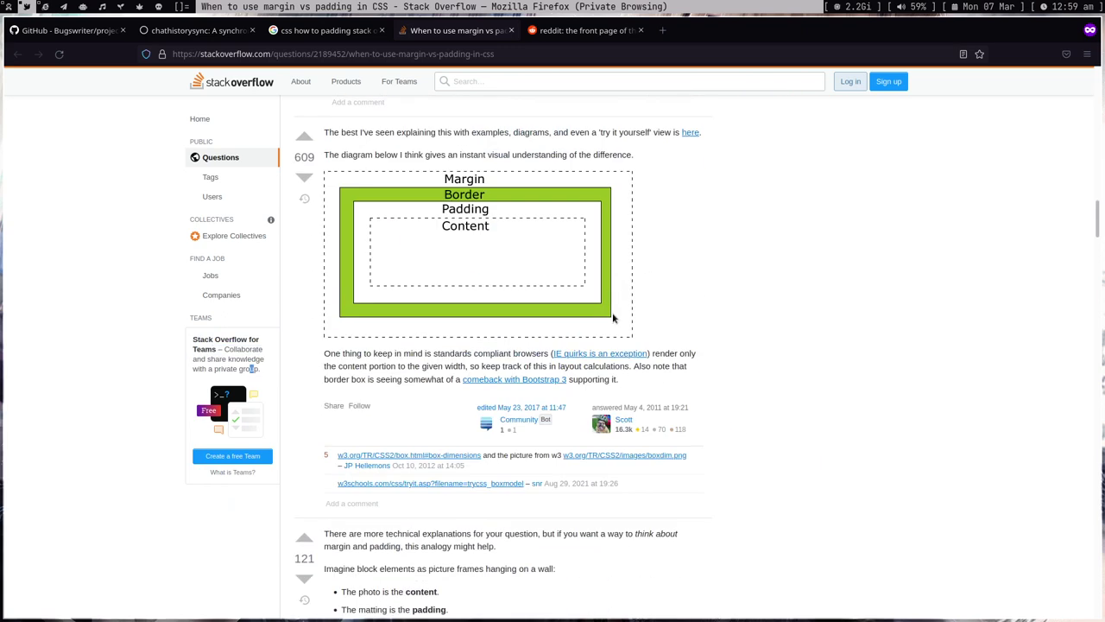
Step: Switch to the regular window and start entering a new address in the Reddit tab
key(super+2)
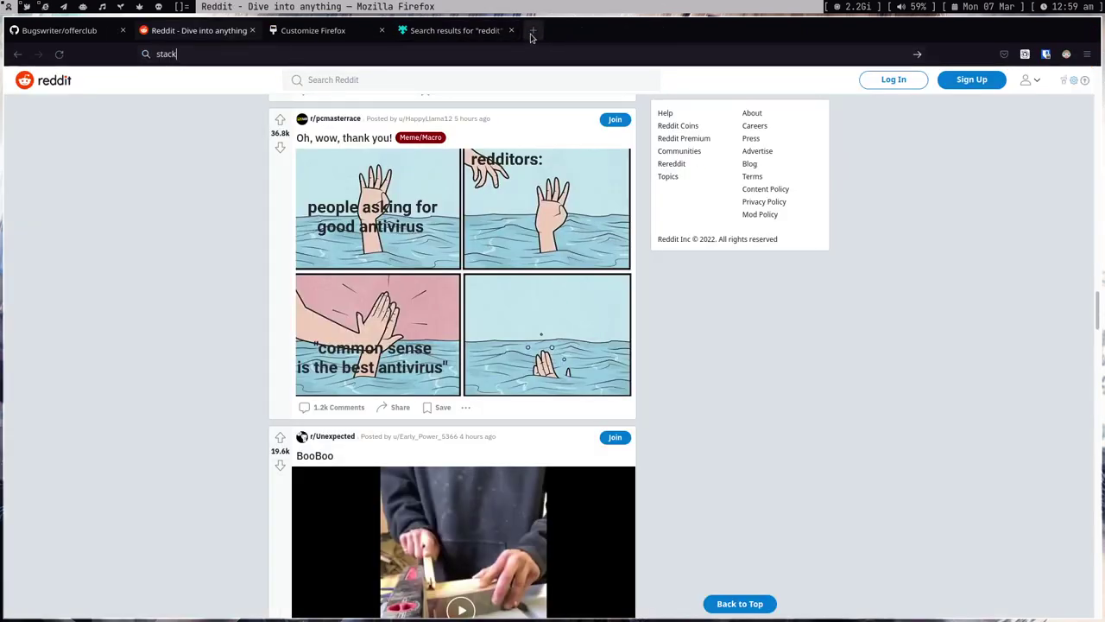
click(356, 53)
text(stack)
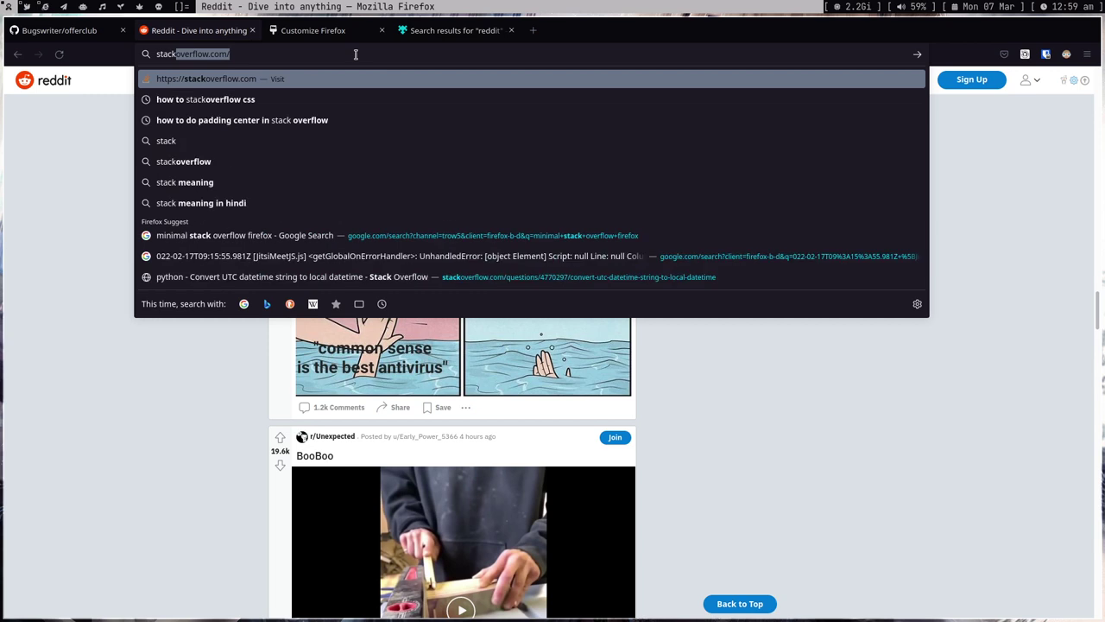
key(Down)
key(Down)
key(Down)
key(Down)
key(Down)
key(Down)
key(Down)
key(Down)
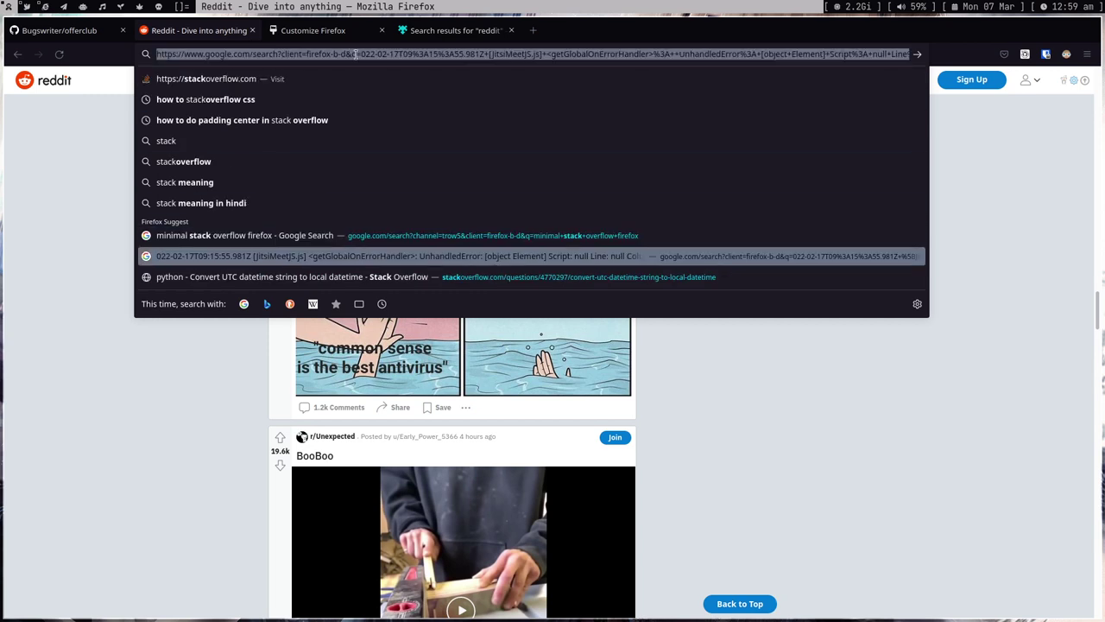
key(BackSpace)
Step: Search Google for "css how to center stackoverflow"
text(css)
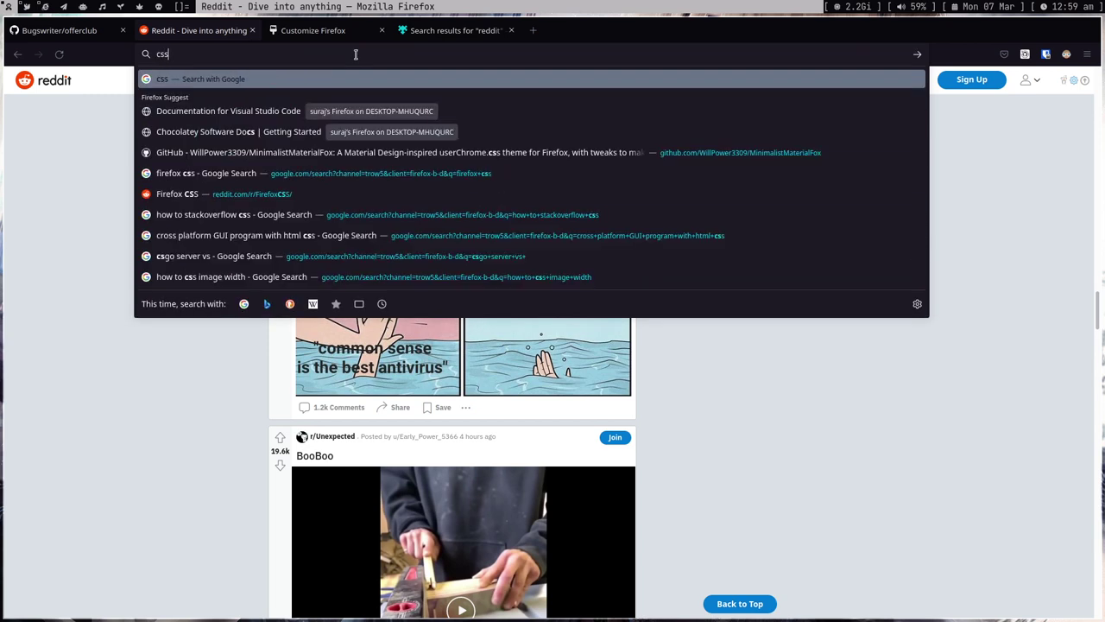
text( how to )
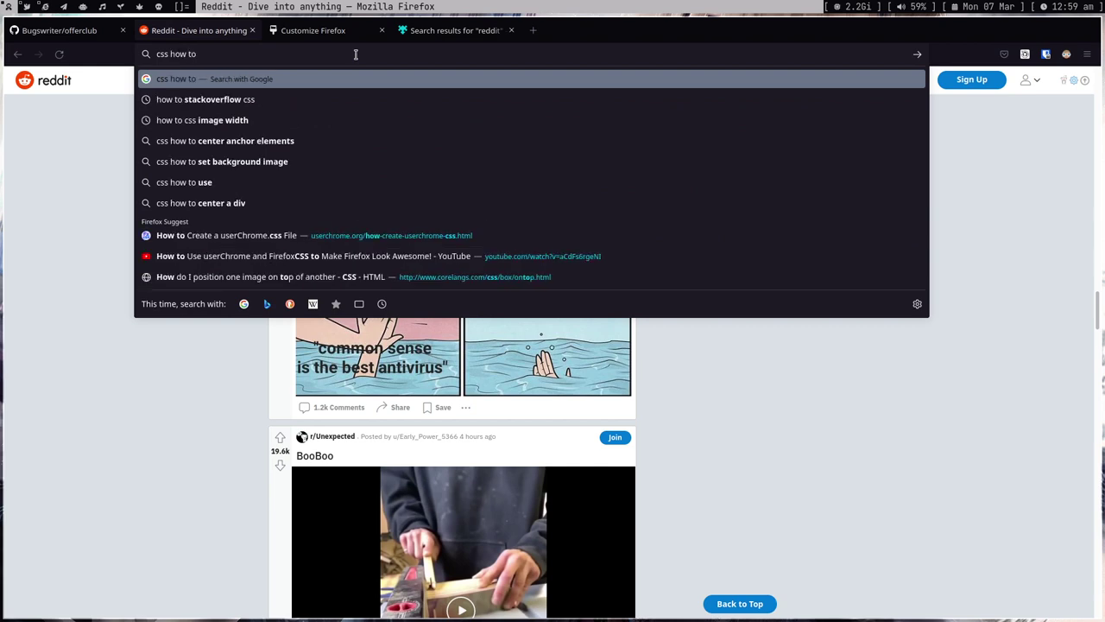
text(center stackoverflow)
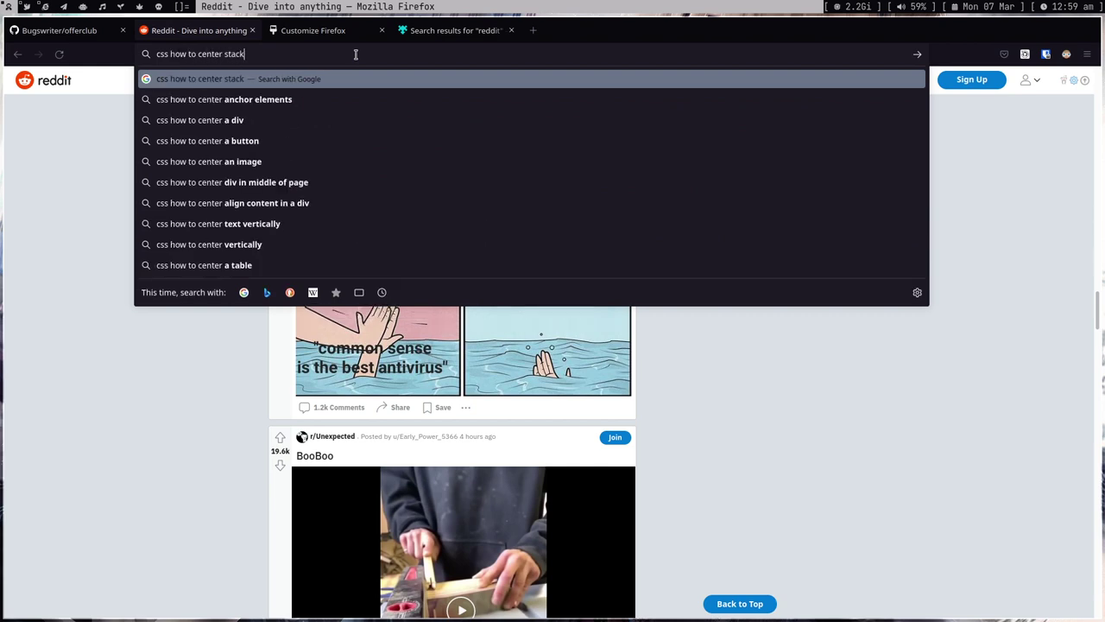
key(Return)
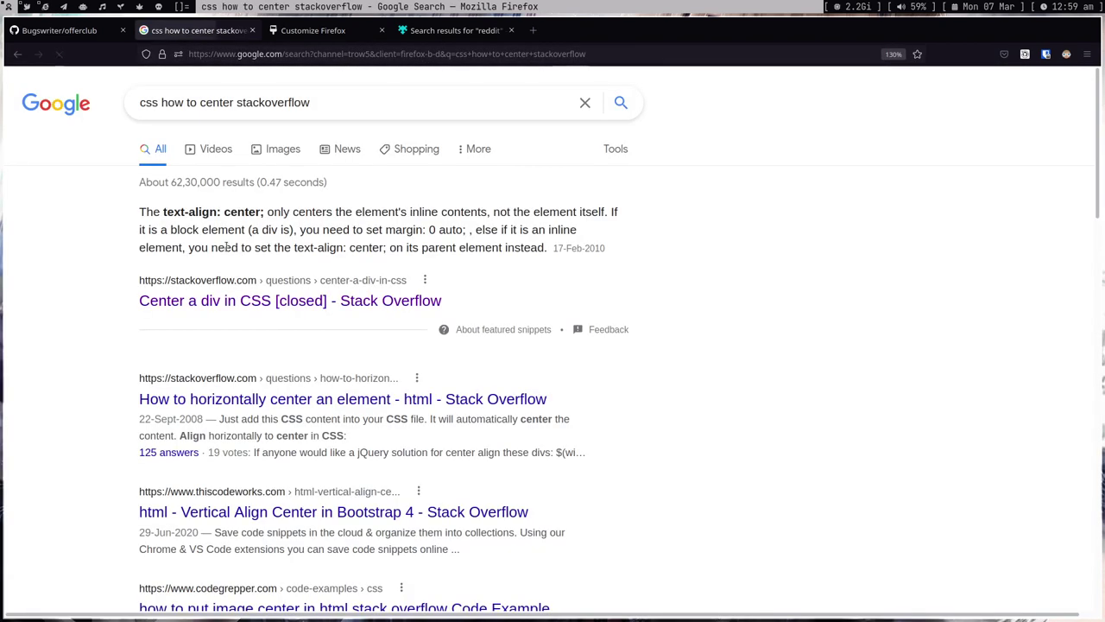
Step: Open the Stack Overflow result "Center a div in CSS [closed]" in a new tab and look over its question and answers
middle_click(234, 302)
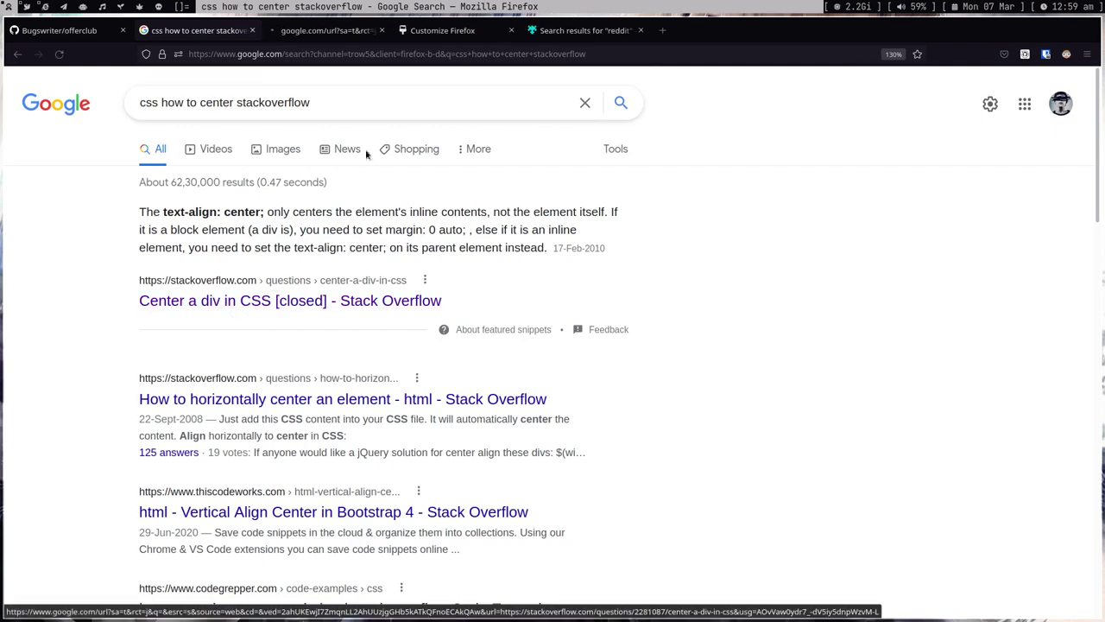
click(321, 30)
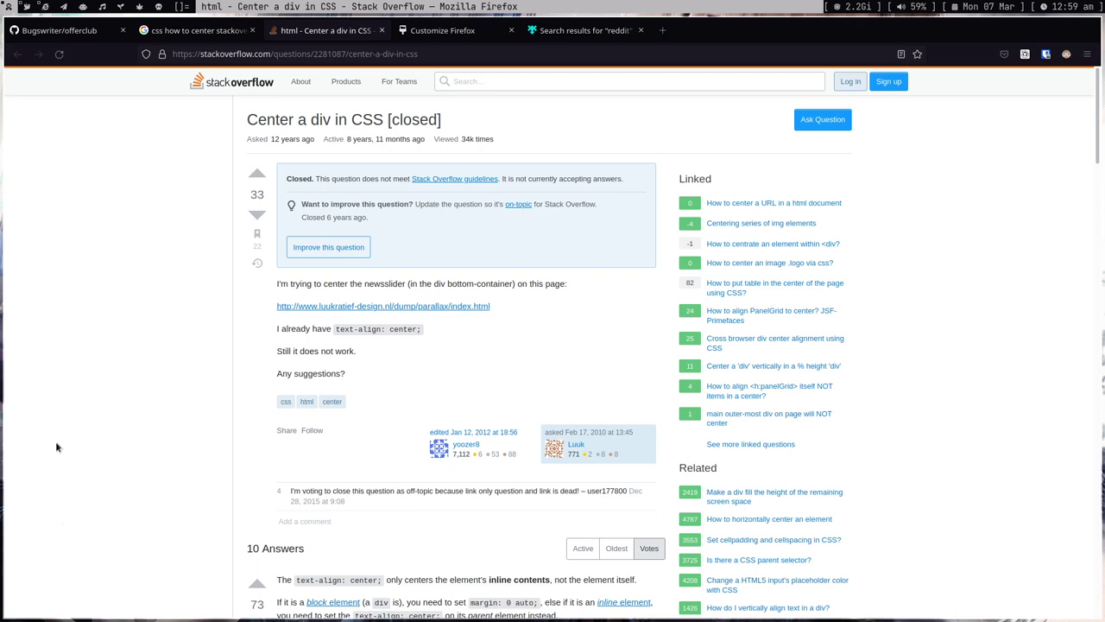
scroll(185, 428, down, 8)
scroll(193, 302, up, 4)
scroll(206, 283, up, 4)
scroll(519, 285, down, 4)
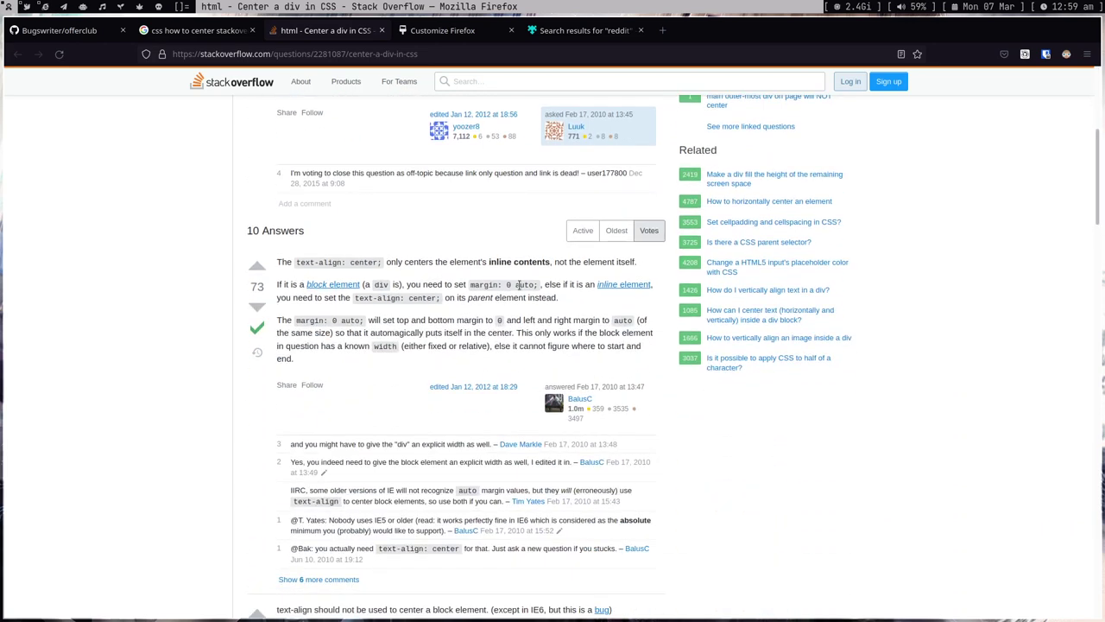
scroll(519, 285, down, 4)
scroll(510, 302, up, 3)
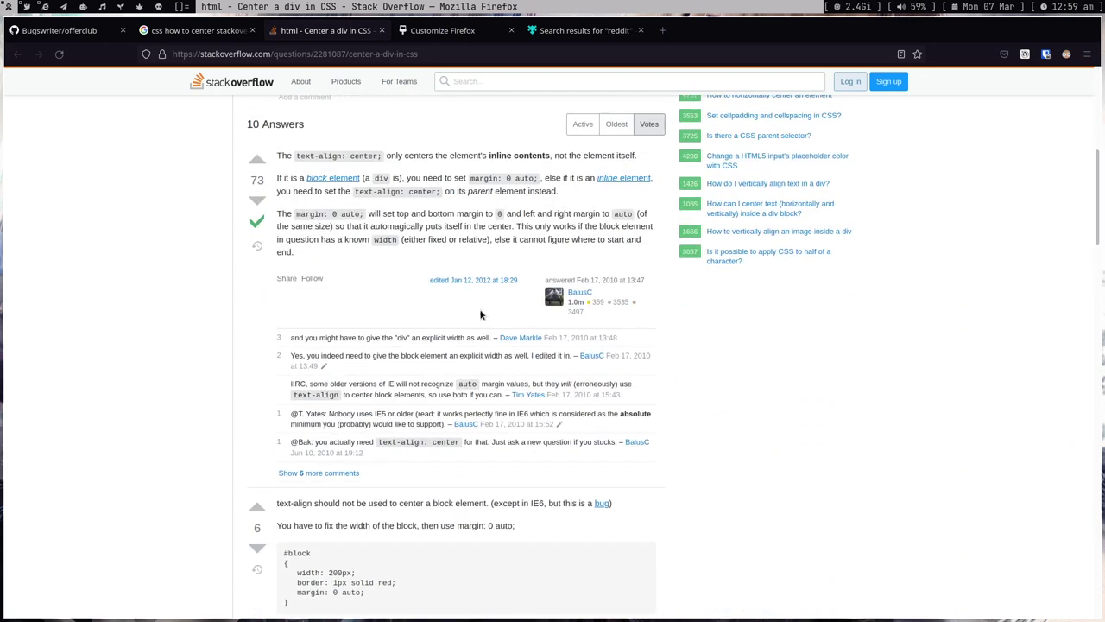
Step: Close the Google results tab and search the Firefox add-ons site for "stackoverflow"
middle_click(207, 34)
scroll(386, 282, up, 5)
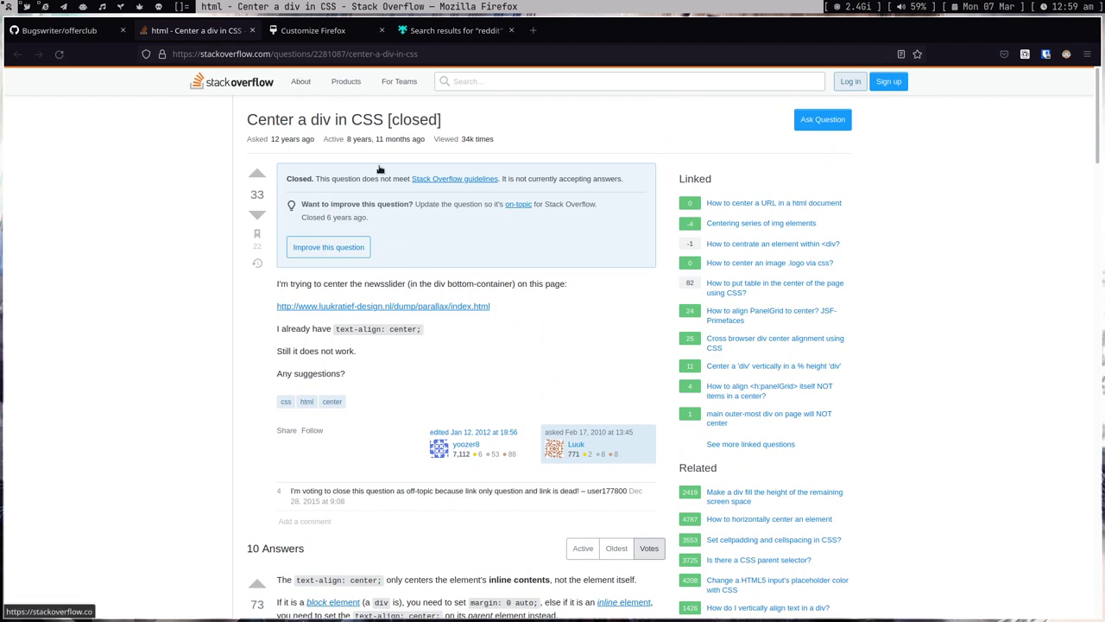
click(459, 31)
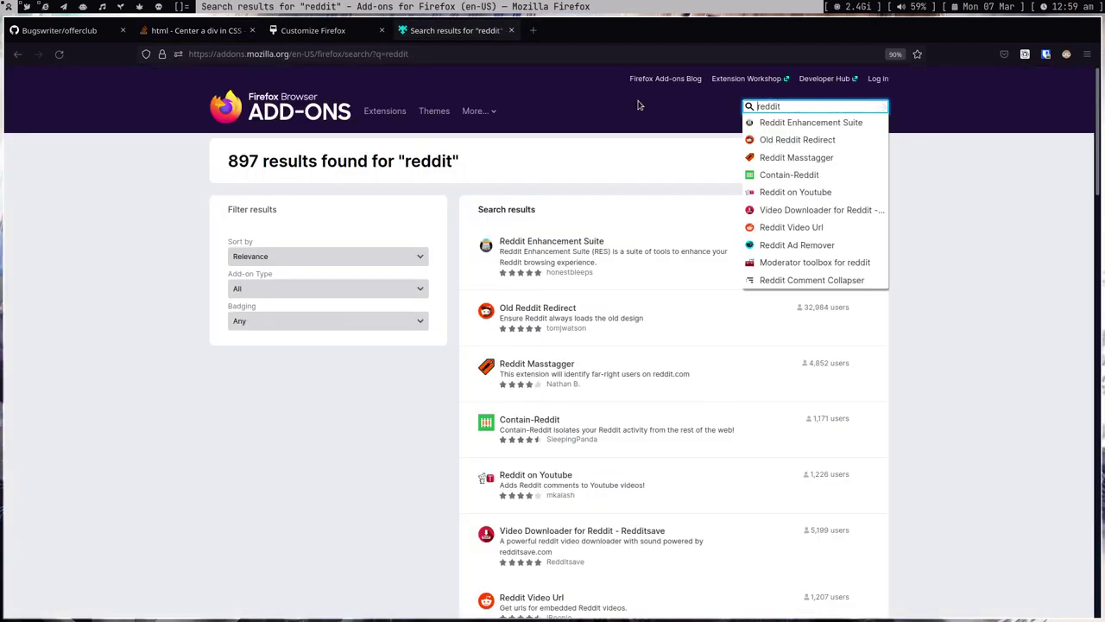
text(stackove)
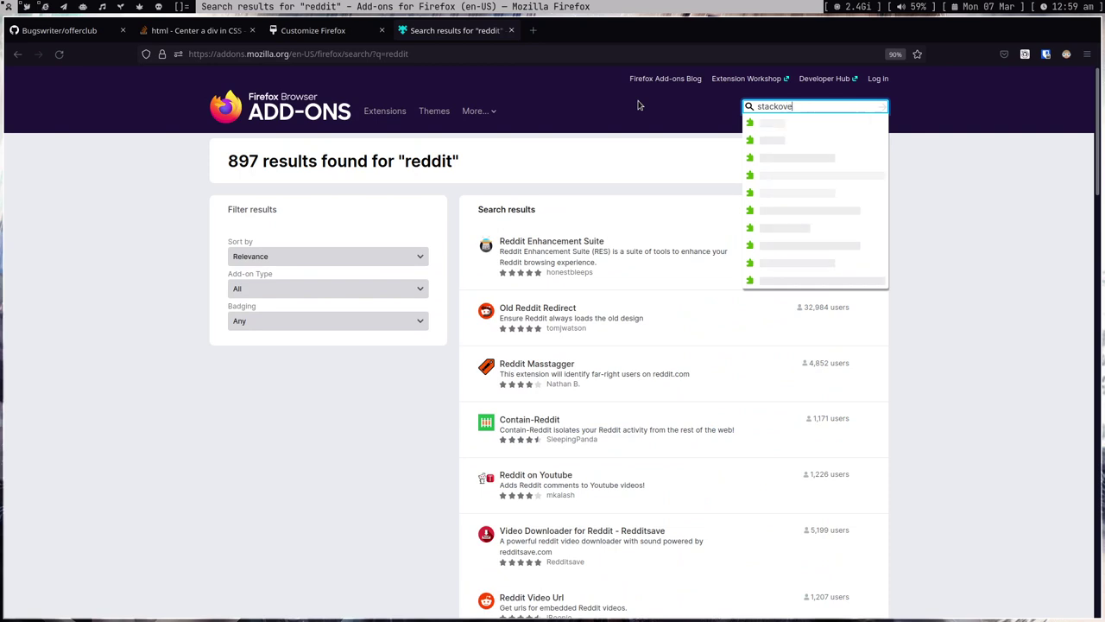
text(rflow)
key(Return)
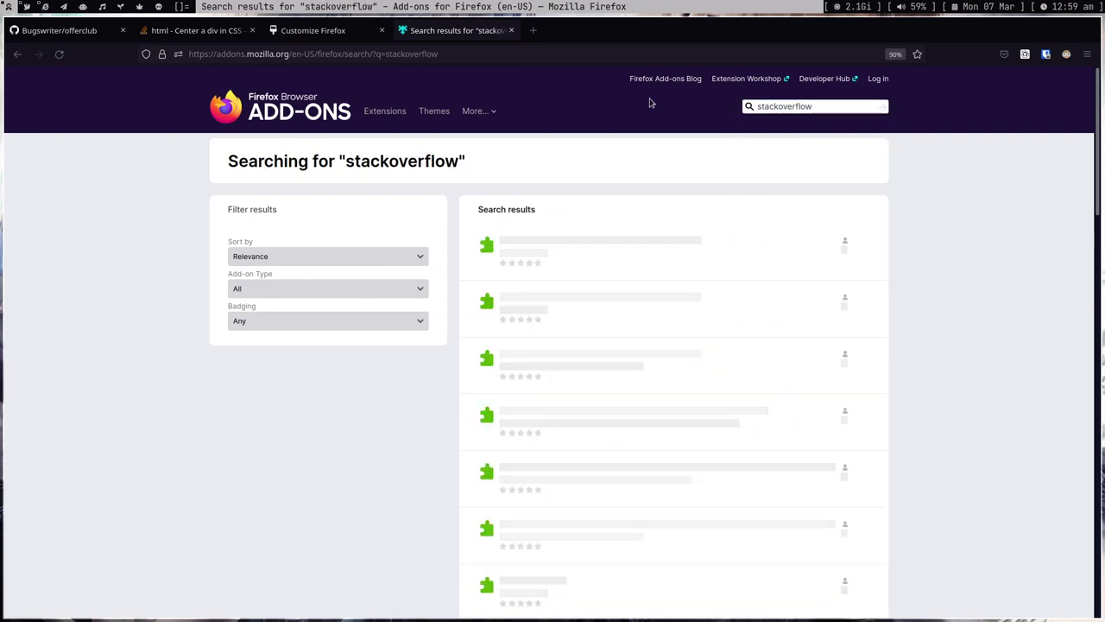
Step: Refine the add-on search to "stackoverflow prettifier" and open the suggested Stack Overflow Prettifier extension page
click(836, 107)
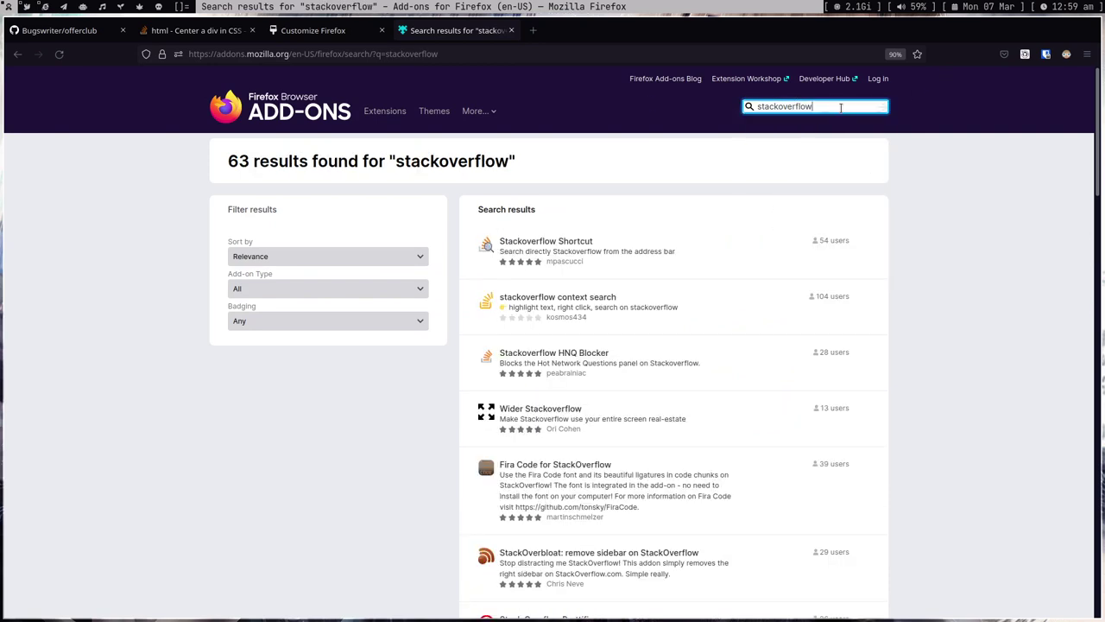
text(prettifier)
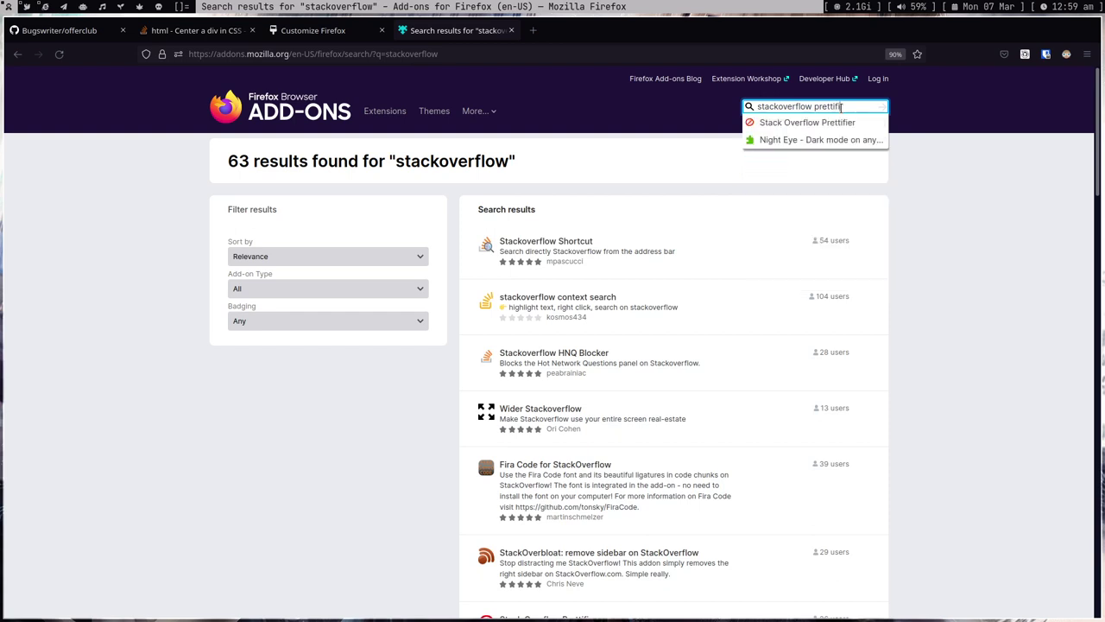
key(Return)
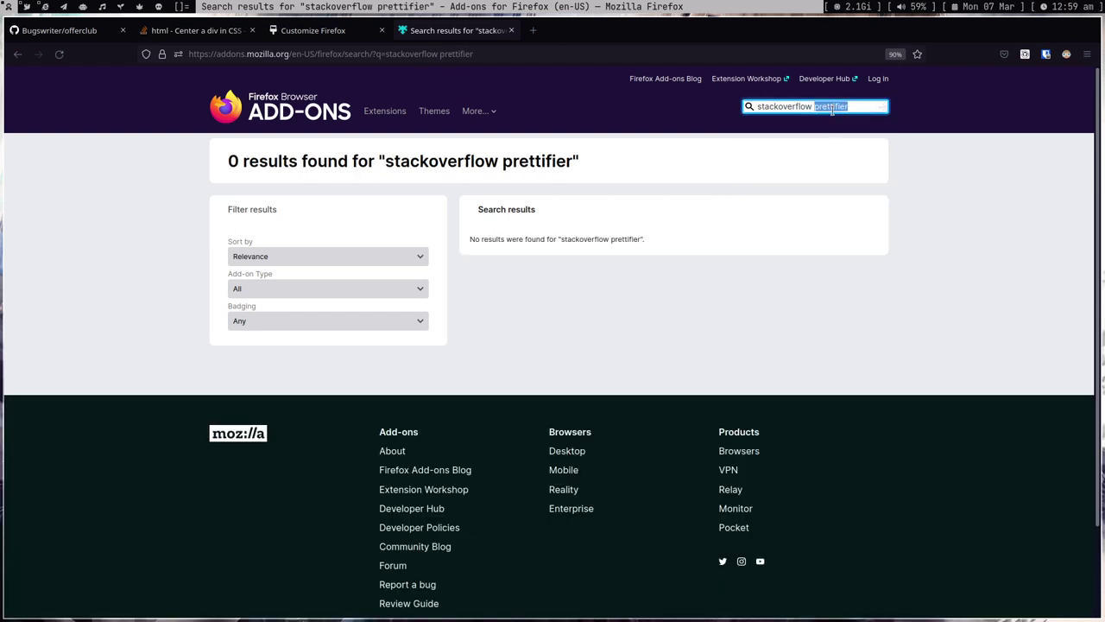
key(ctrl+BackSpace)
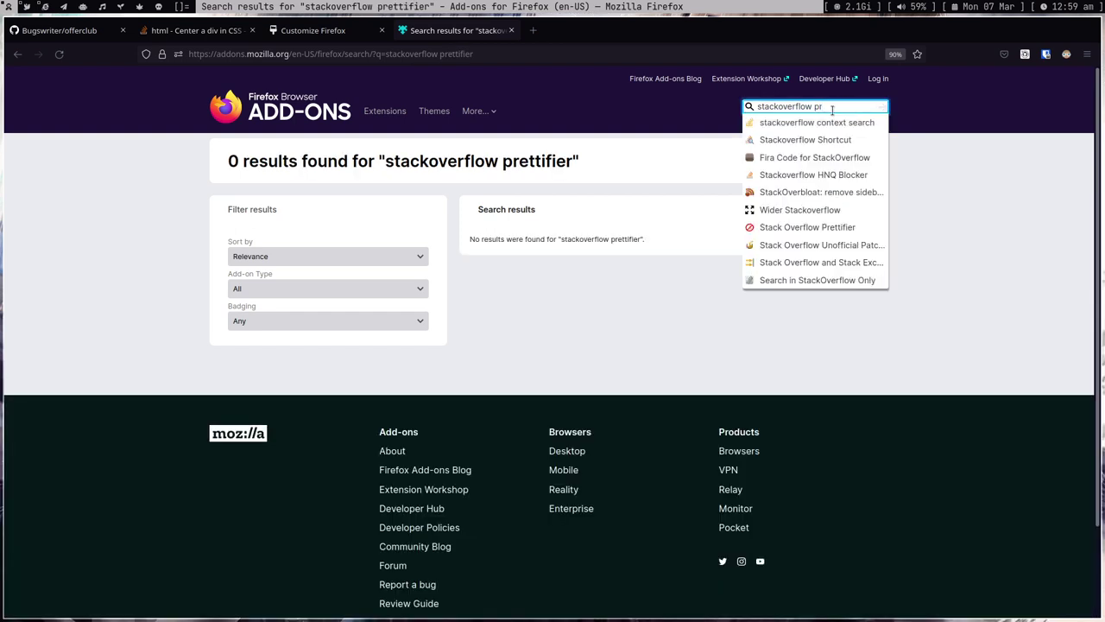
click(827, 229)
drag(223, 217, 458, 213)
click(578, 210)
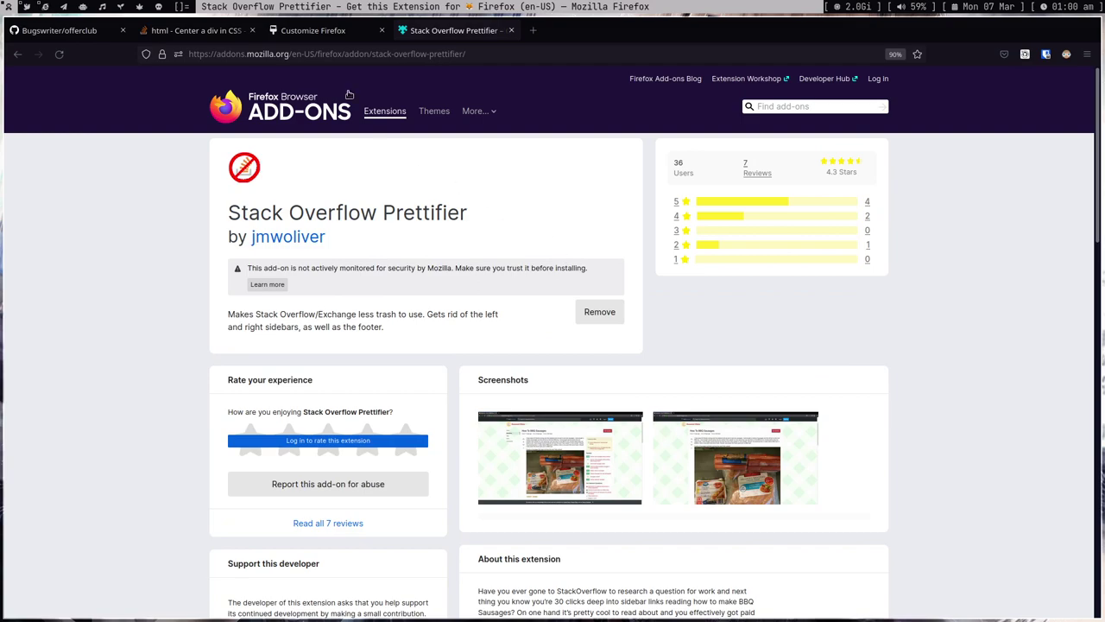
Step: Return to the "Center a div in CSS" question, examine its simplified layout and set the page zoom to 110%
key(ctrl+shift+Tab)
key(ctrl+shift+Tab)
scroll(229, 505, down, 4)
scroll(199, 457, up, 3)
scroll(165, 415, down, 6)
scroll(250, 462, up, 3)
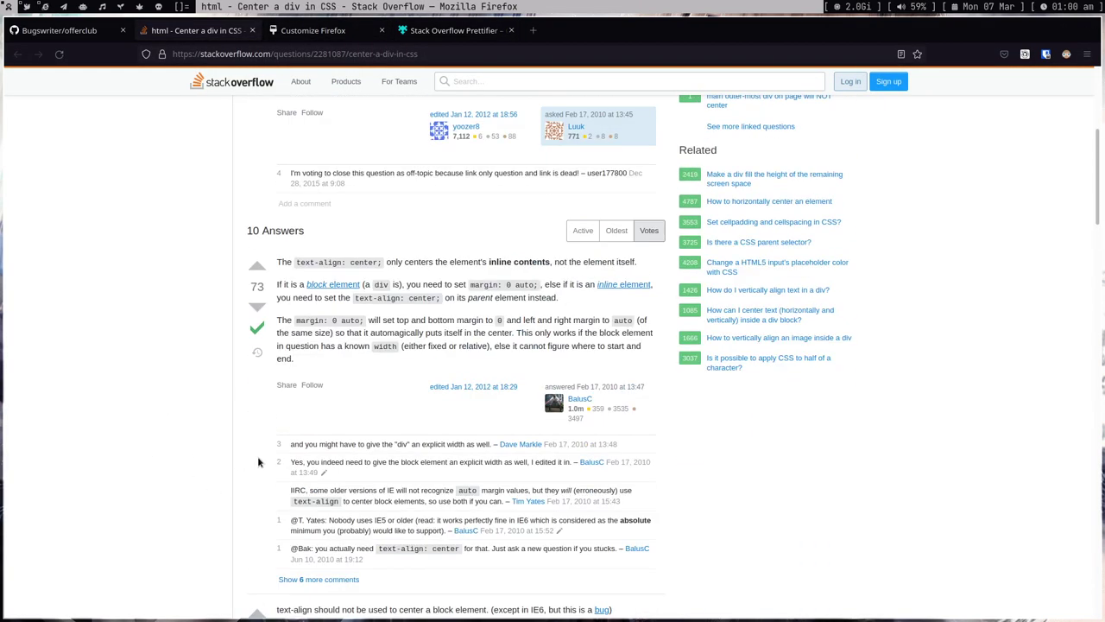
scroll(257, 457, up, 4)
key(ctrl+plus)
key(ctrl+minus)
key(ctrl+minus)
scroll(414, 412, down, 2)
Step: Load lichess.org in place of the Stack Overflow page and start a 1+0 Bullet game
click(446, 57)
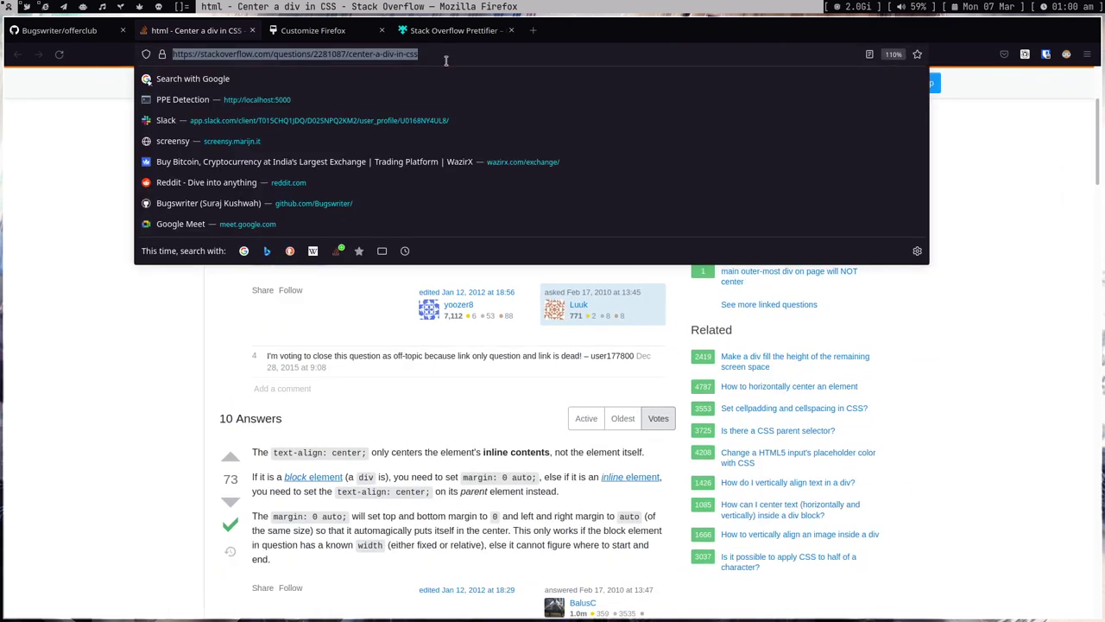
text(lichess.org)
key(Return)
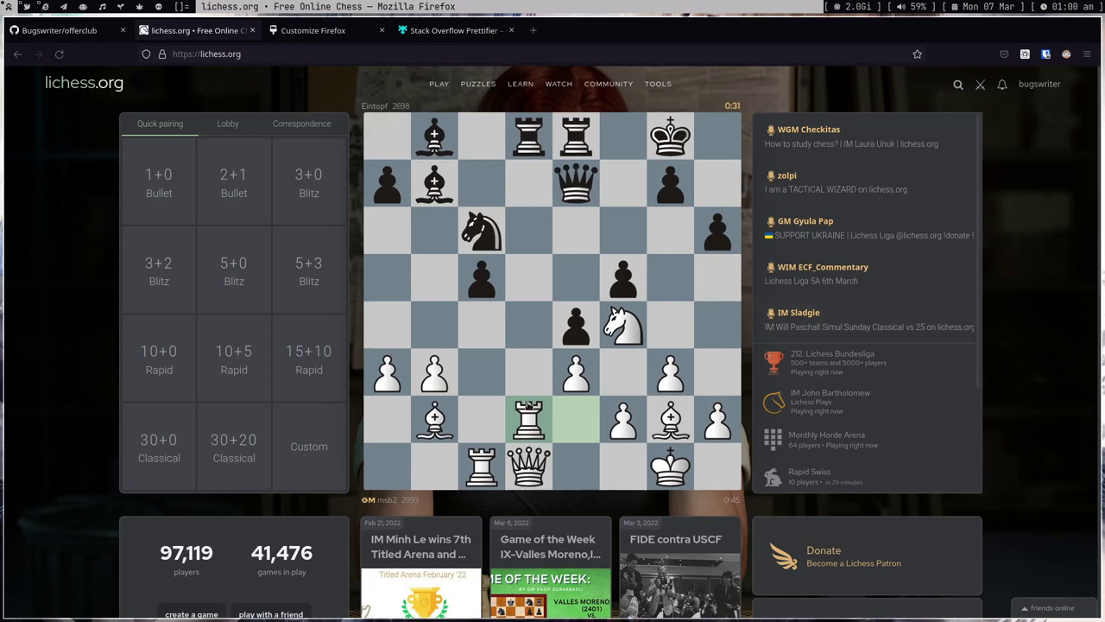
click(185, 192)
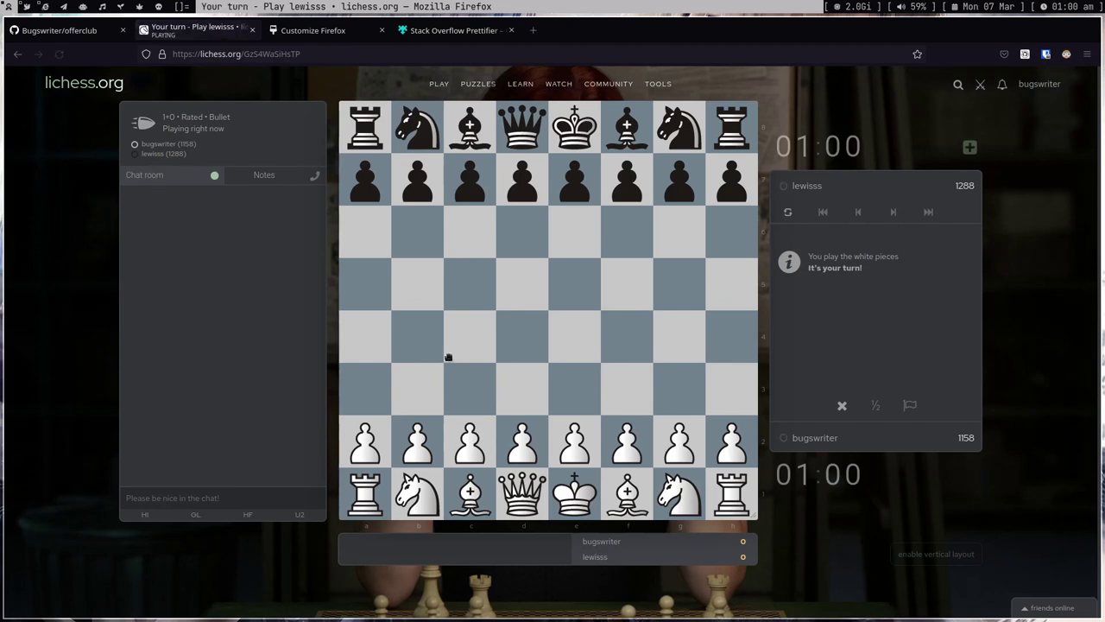
Step: Play the white king's pawn to e4 and resign the game
drag(581, 451, 575, 339)
click(436, 30)
click(182, 37)
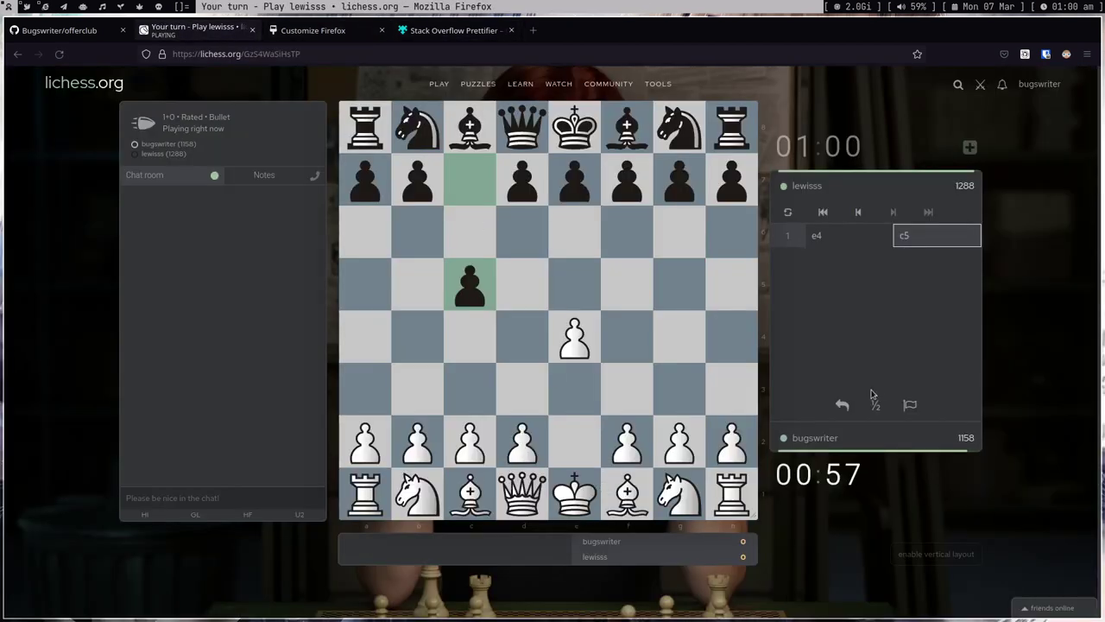
click(914, 407)
Step: Search the Firefox add-ons site for the lichess extension and open the Prettier Lichess page
click(441, 30)
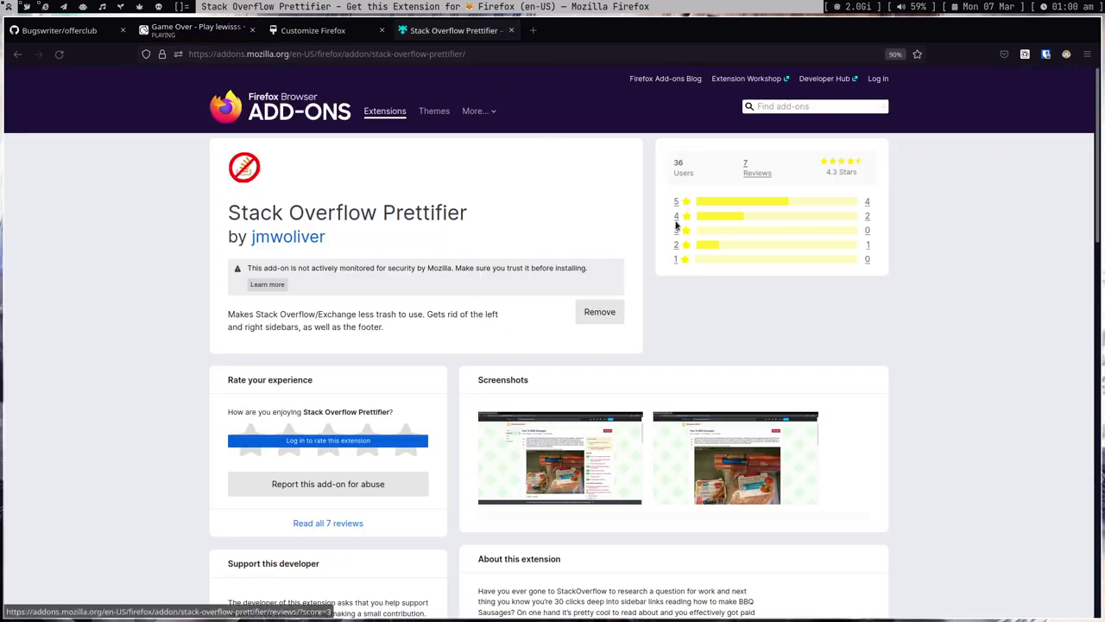
click(774, 107)
text(lichess pre)
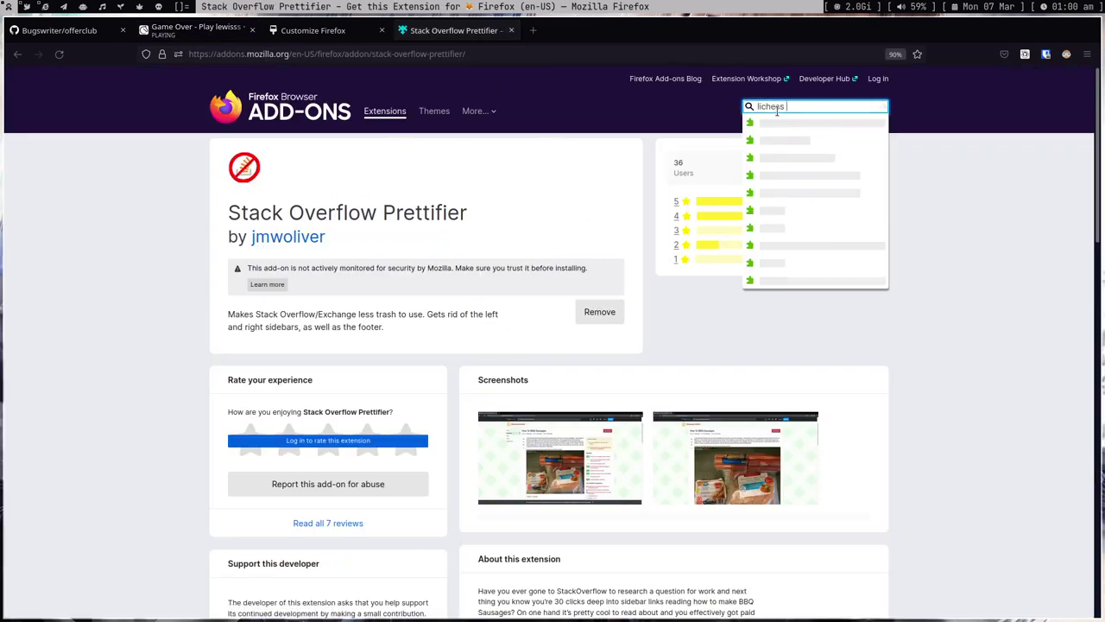
key(Return)
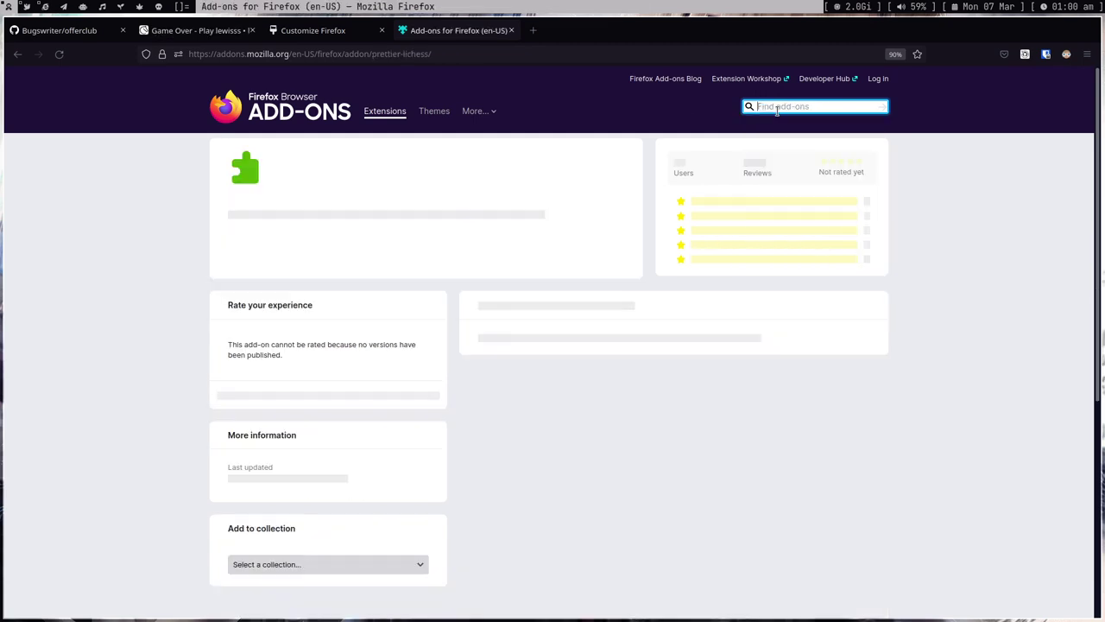
Step: View the finished lichess game's restyled page and open the toolbar customization to look at the installed extensions
click(200, 31)
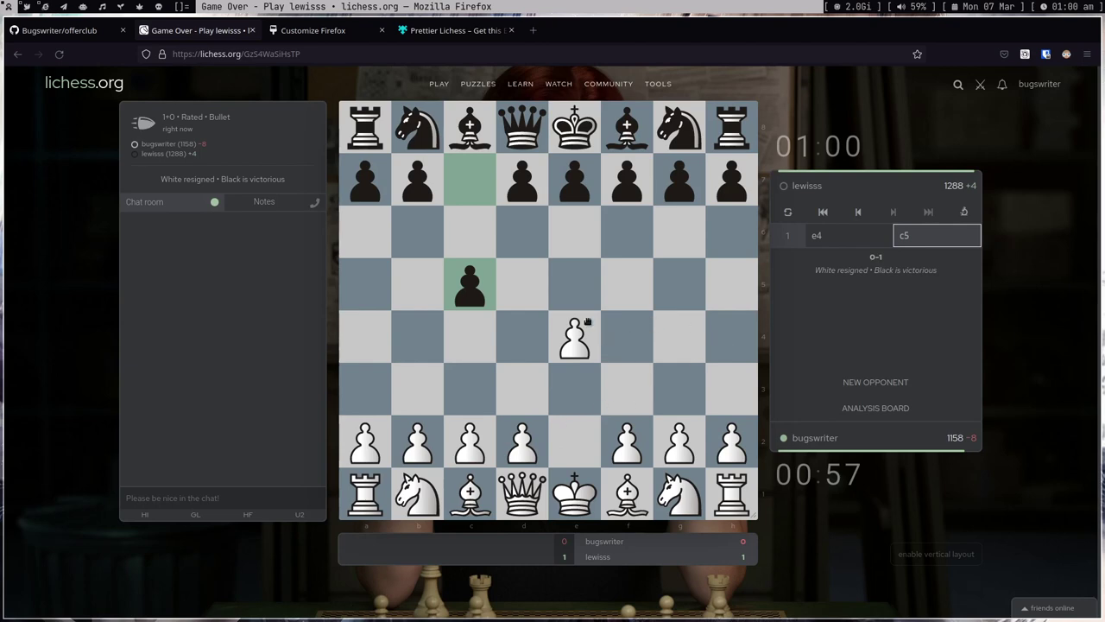
right_click(964, 57)
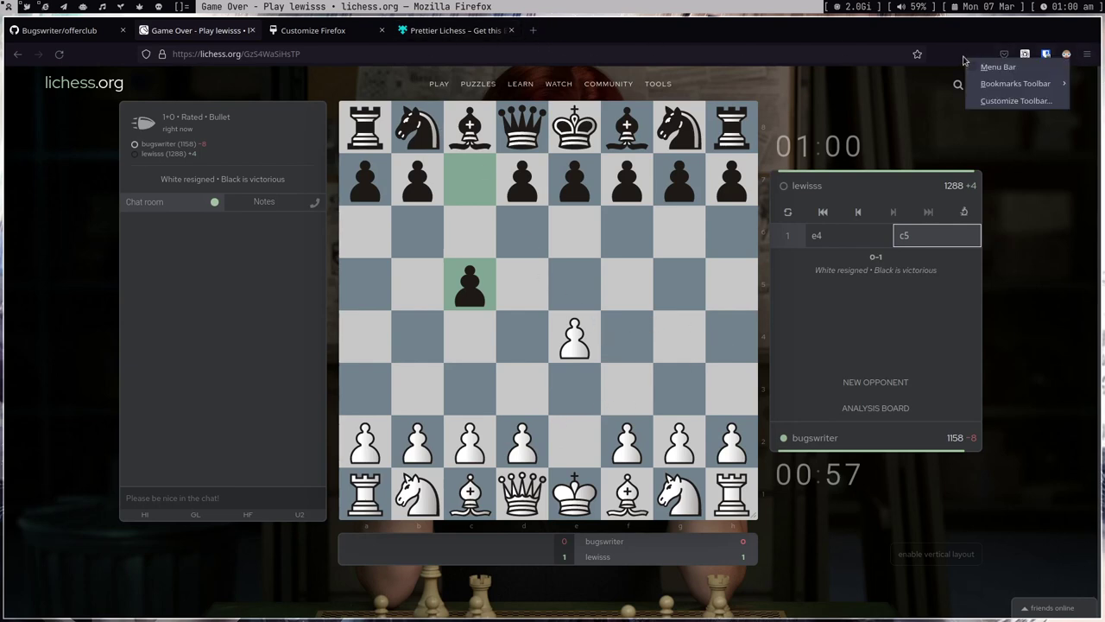
click(1015, 99)
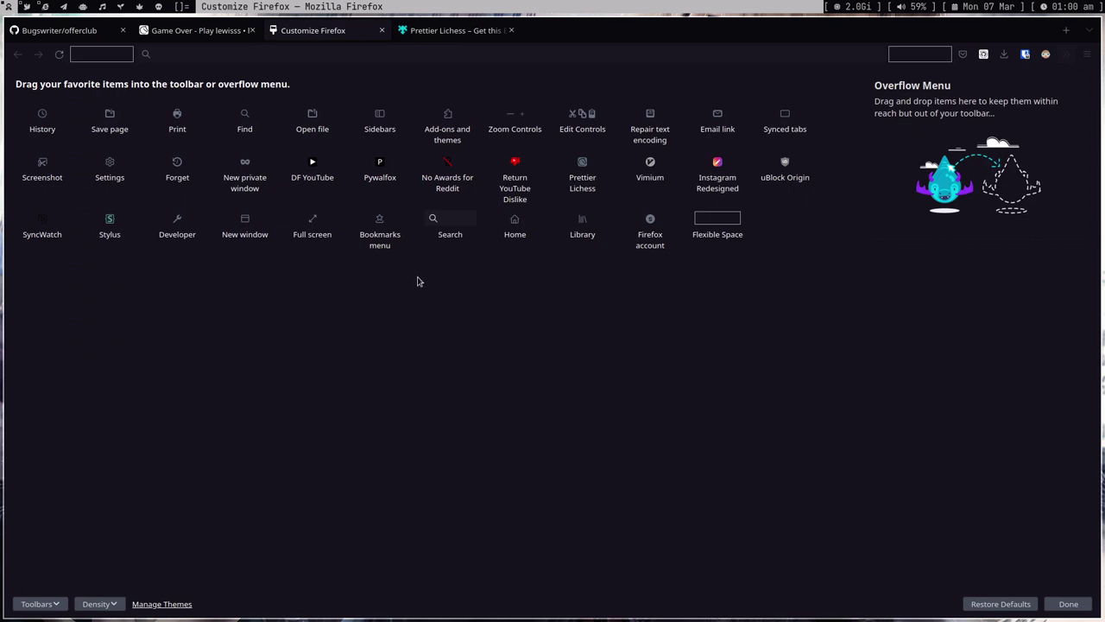
Step: Search the Firefox add-ons site for "stylus" and open the Stylus extension page
click(444, 30)
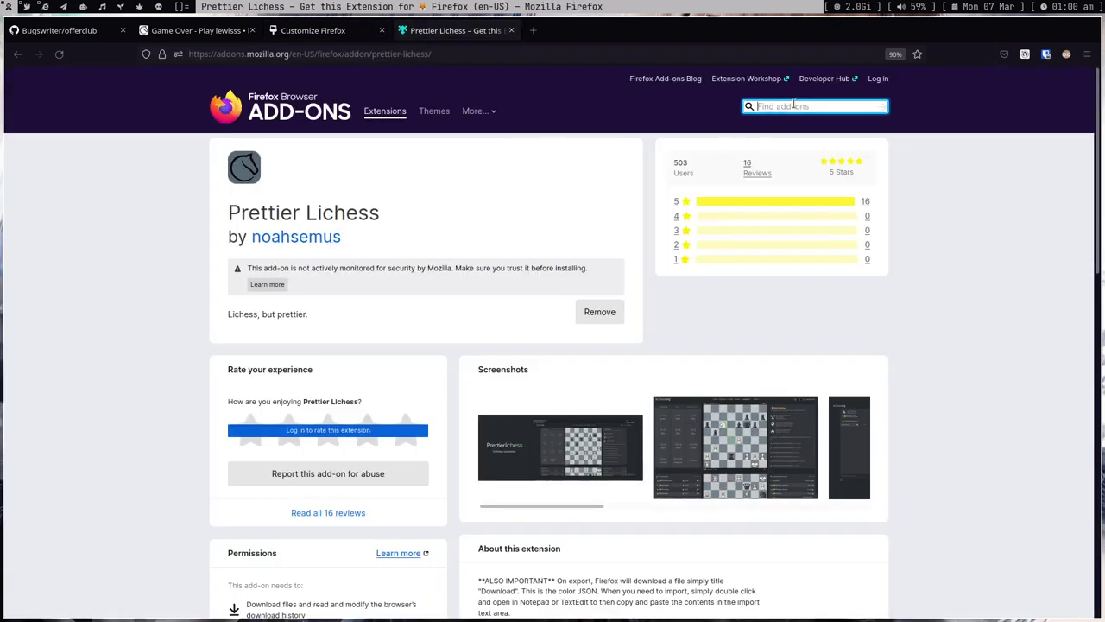
click(794, 106)
text(stylus)
key(Return)
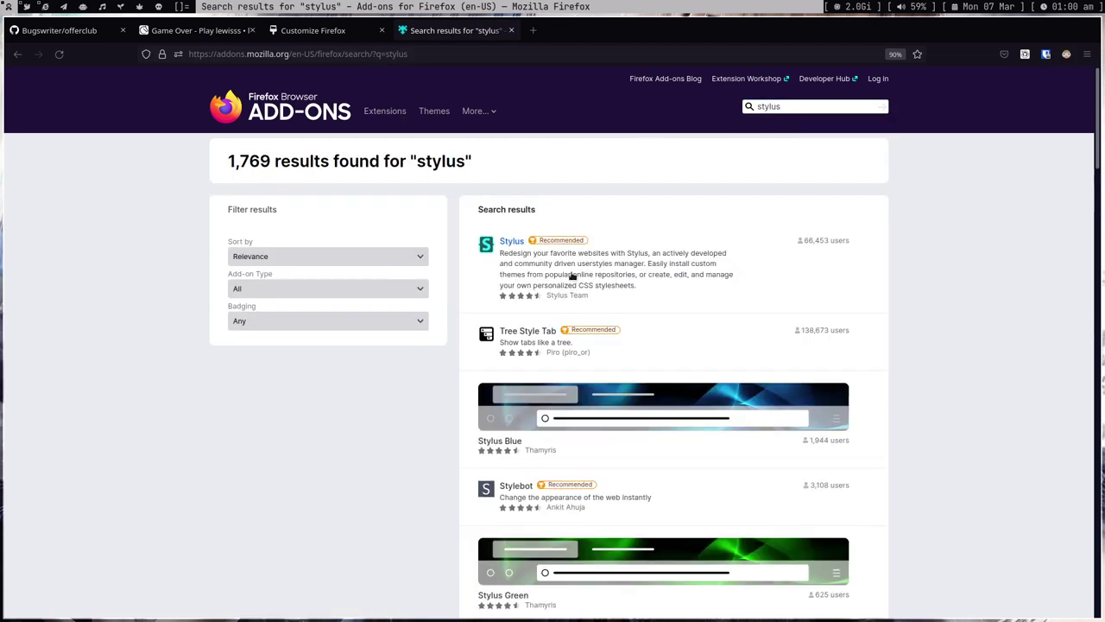
click(511, 241)
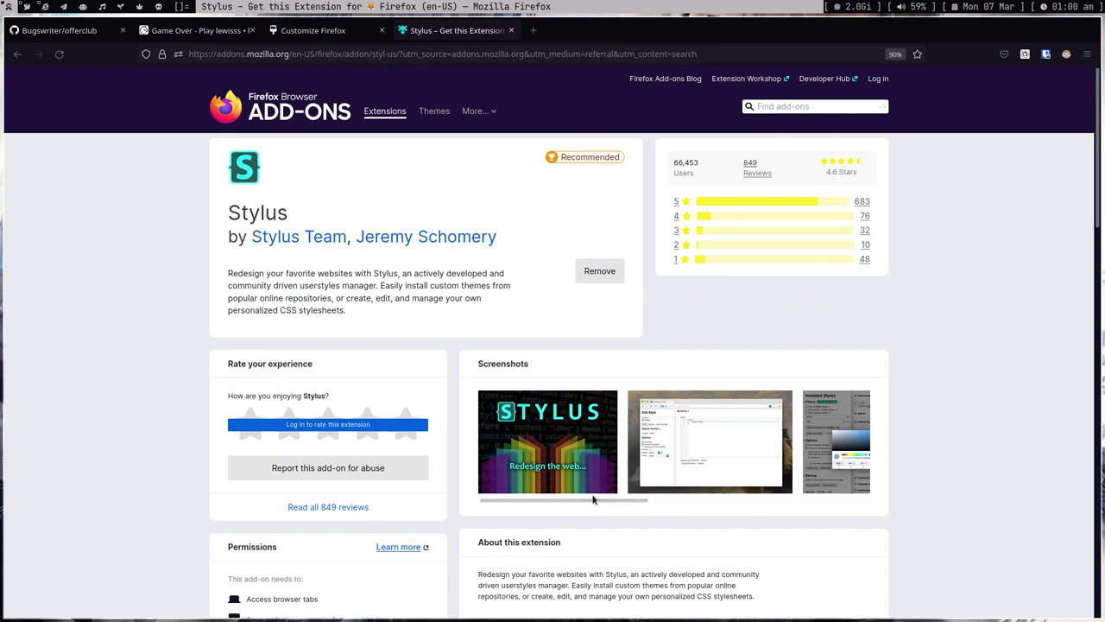
Step: Look through the Stylus extension's screenshots and its description
drag(636, 502, 562, 498)
drag(463, 348, 296, 260)
click(406, 352)
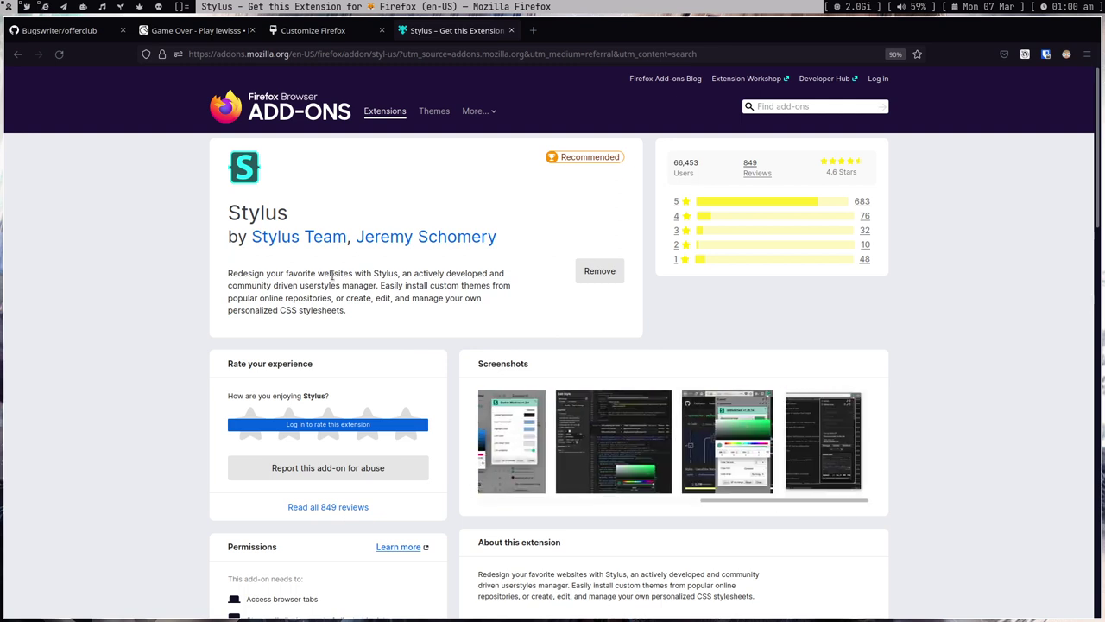
Step: Return to the toolbar customization page and load YouTube in the tab holding the finished lichess game
right_click(977, 59)
click(1010, 101)
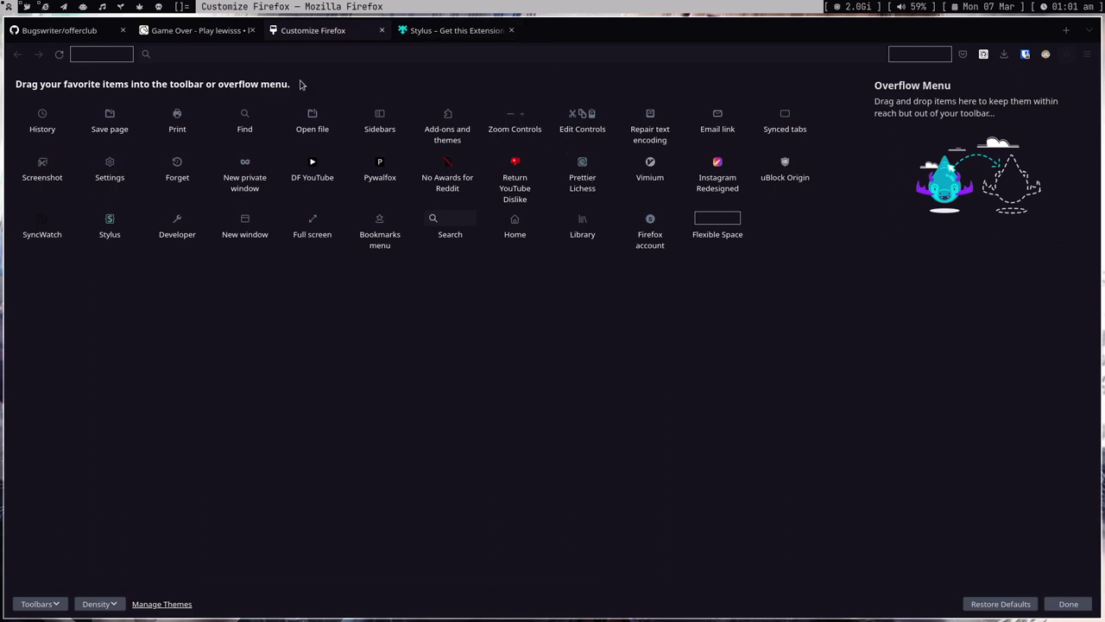
click(207, 30)
click(210, 48)
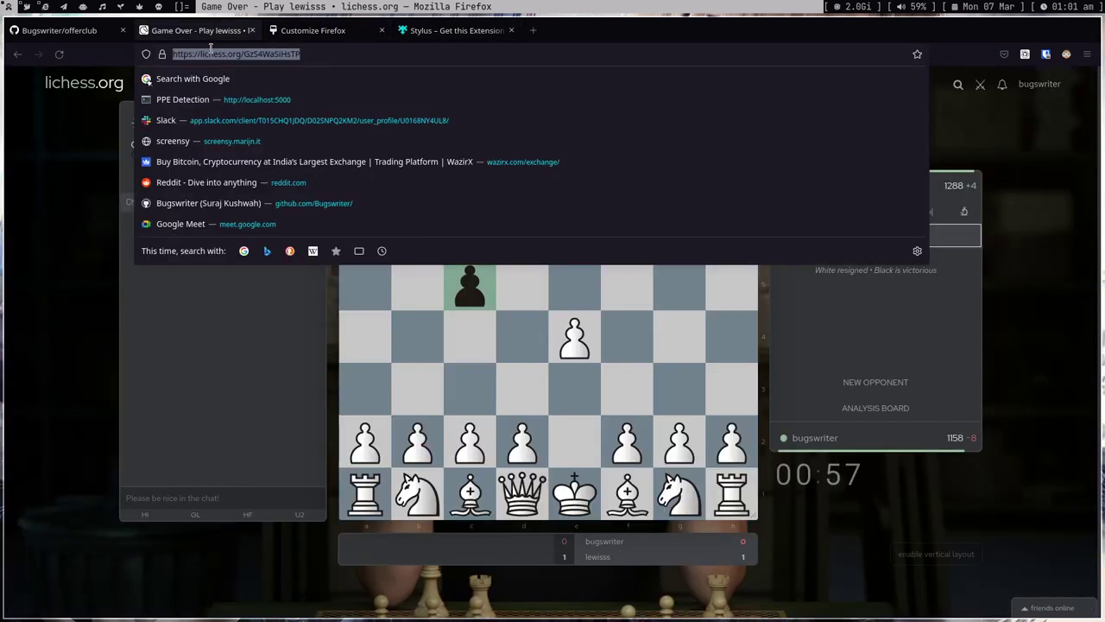
text(youtube)
key(Return)
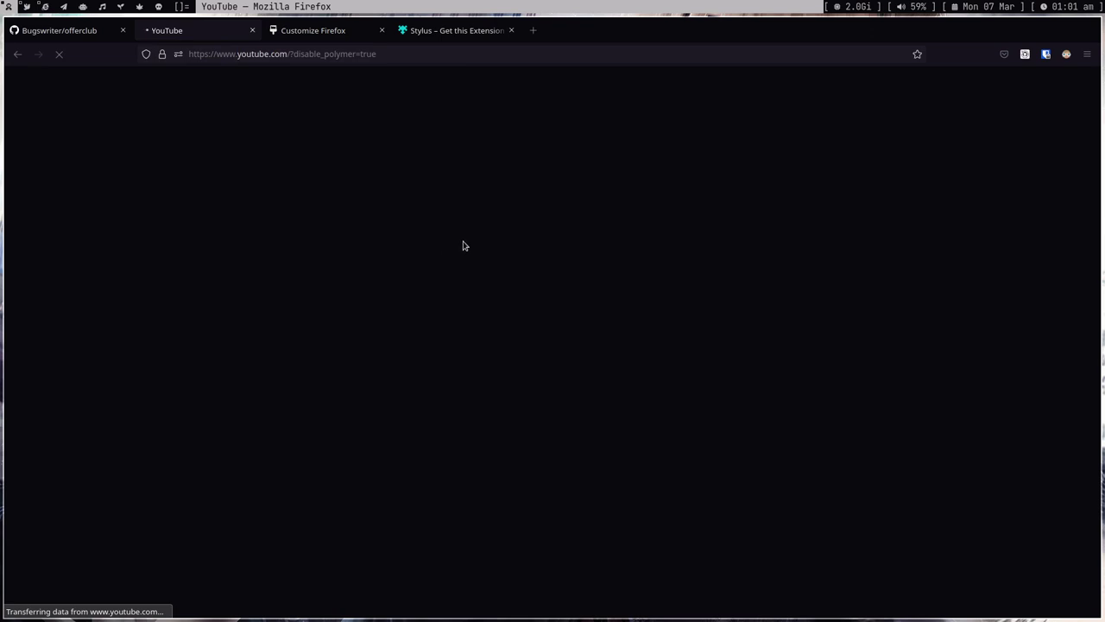
click(306, 54)
click(389, 412)
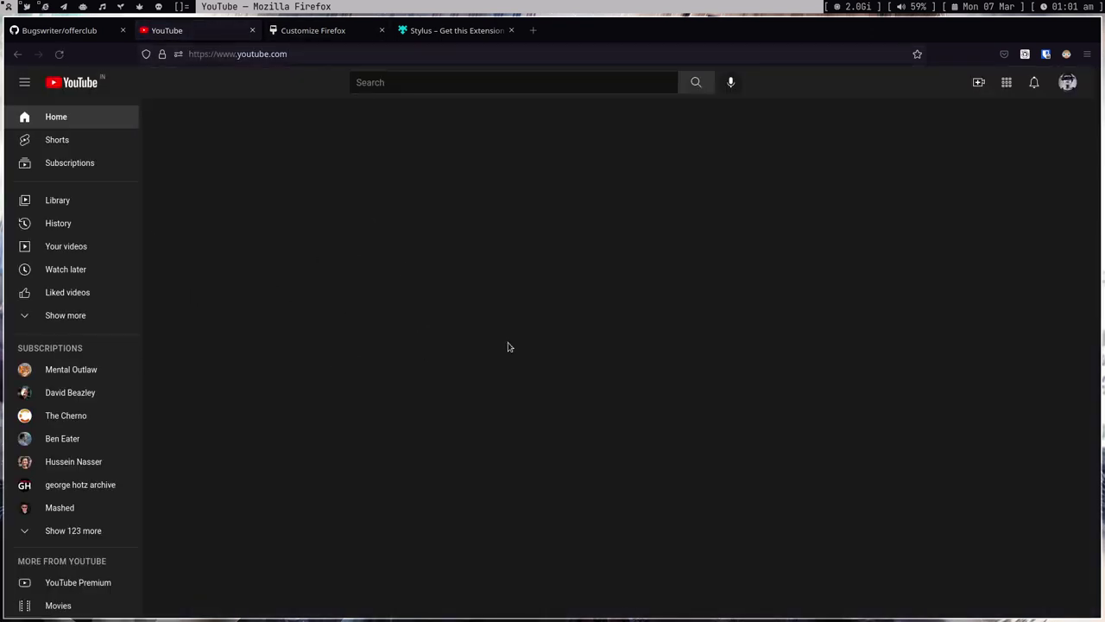
Step: Open the add-ons manager and look through the enabled extensions, comparing the YouTube-related ones with YouTube's home page
click(1088, 54)
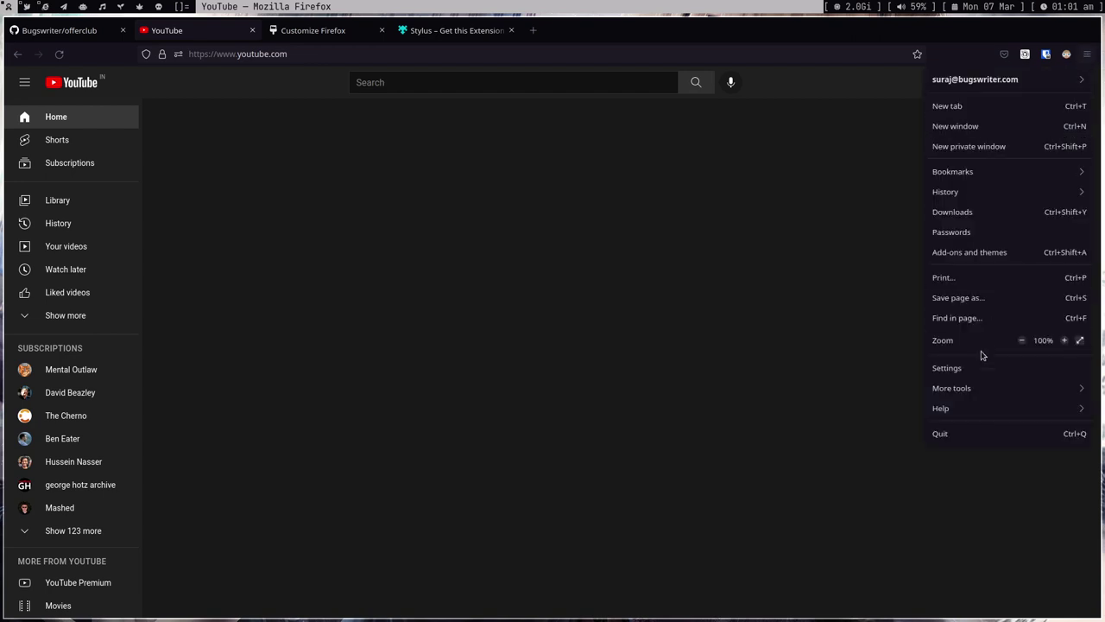
click(987, 252)
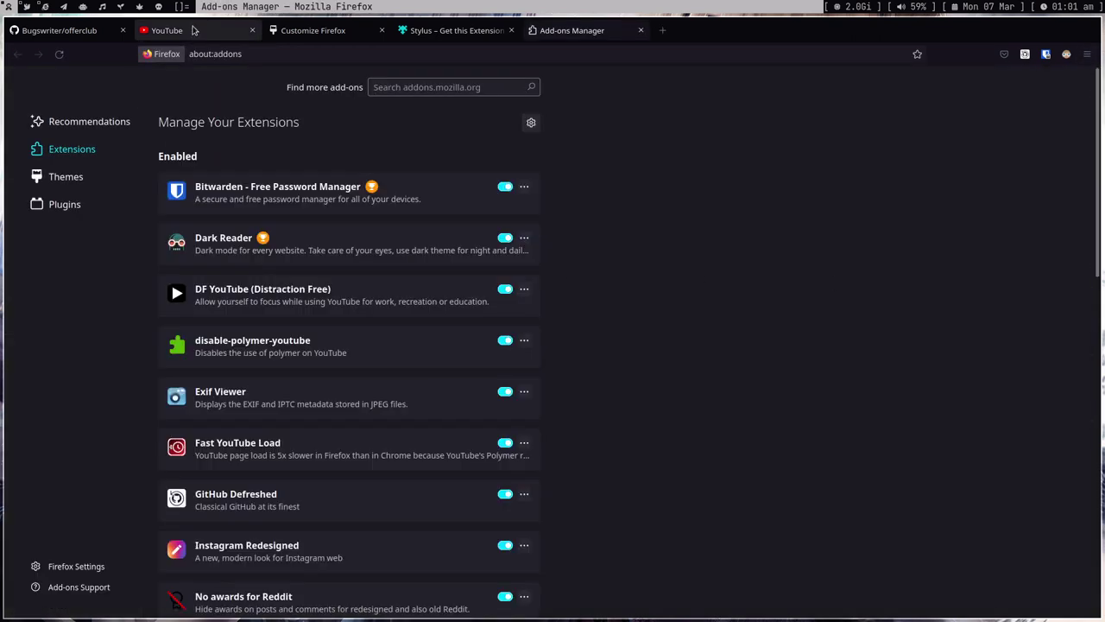
click(193, 31)
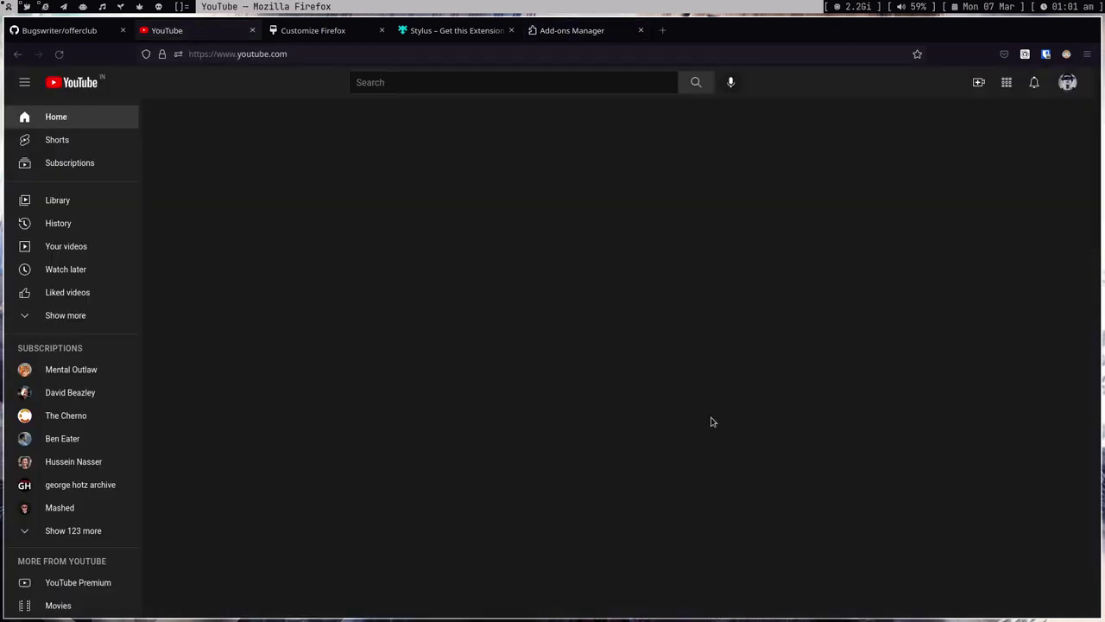
click(575, 30)
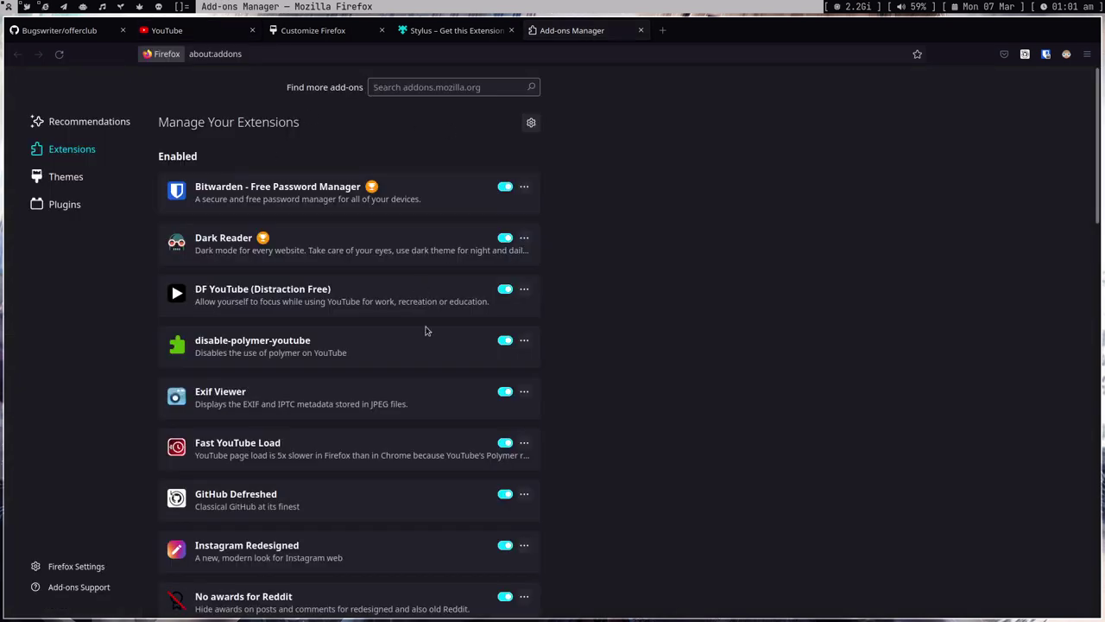
scroll(628, 452, down, 5)
click(194, 31)
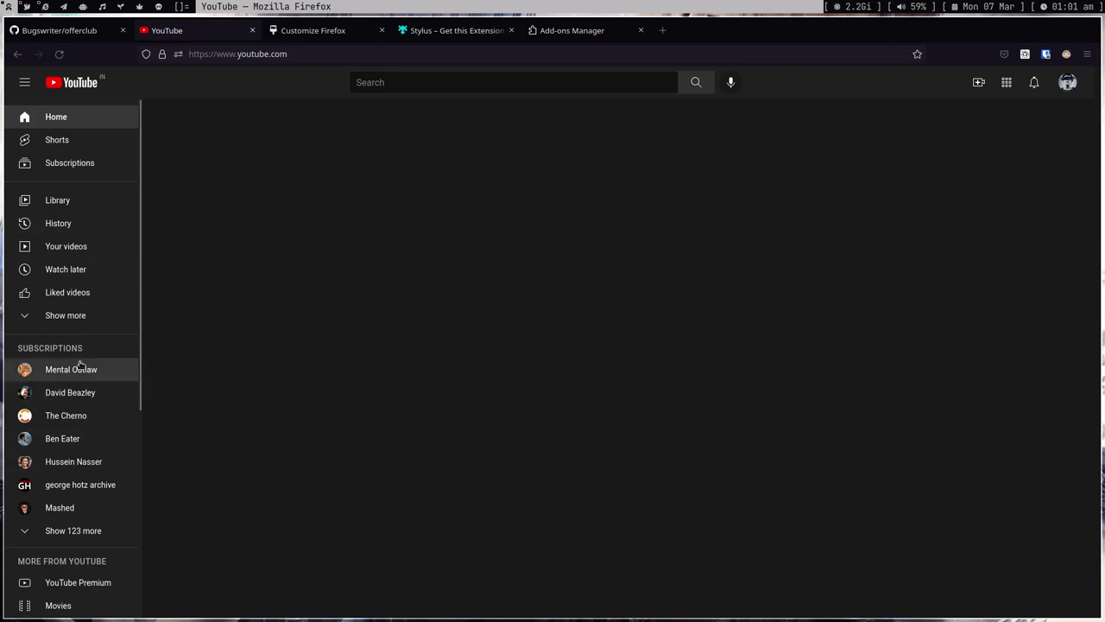
click(570, 30)
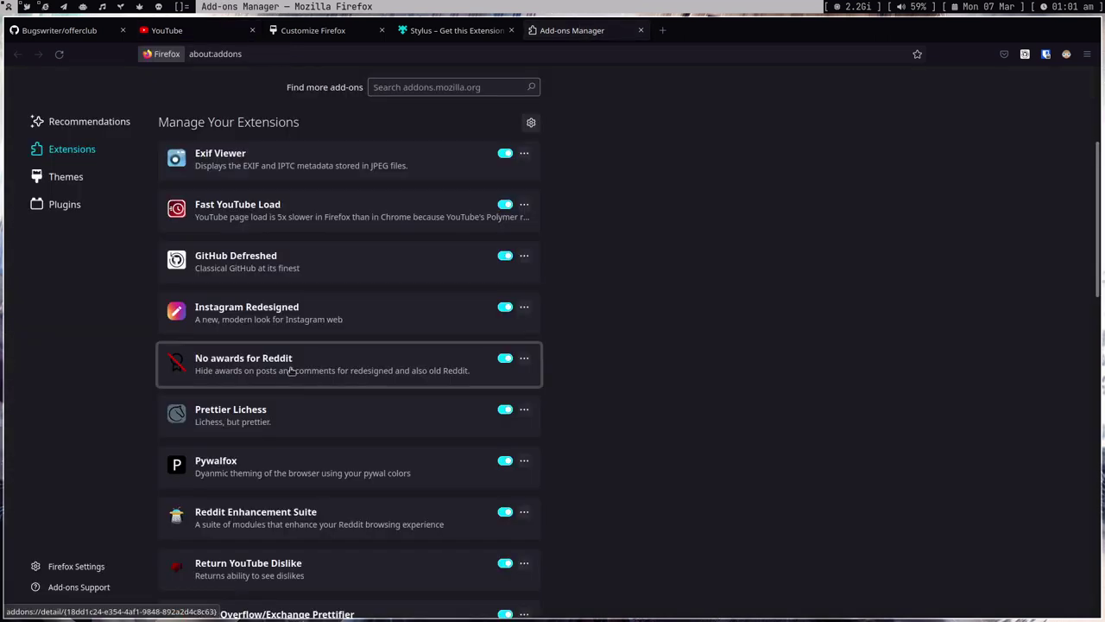
scroll(302, 393, down, 3)
scroll(311, 375, down, 5)
scroll(316, 389, up, 2)
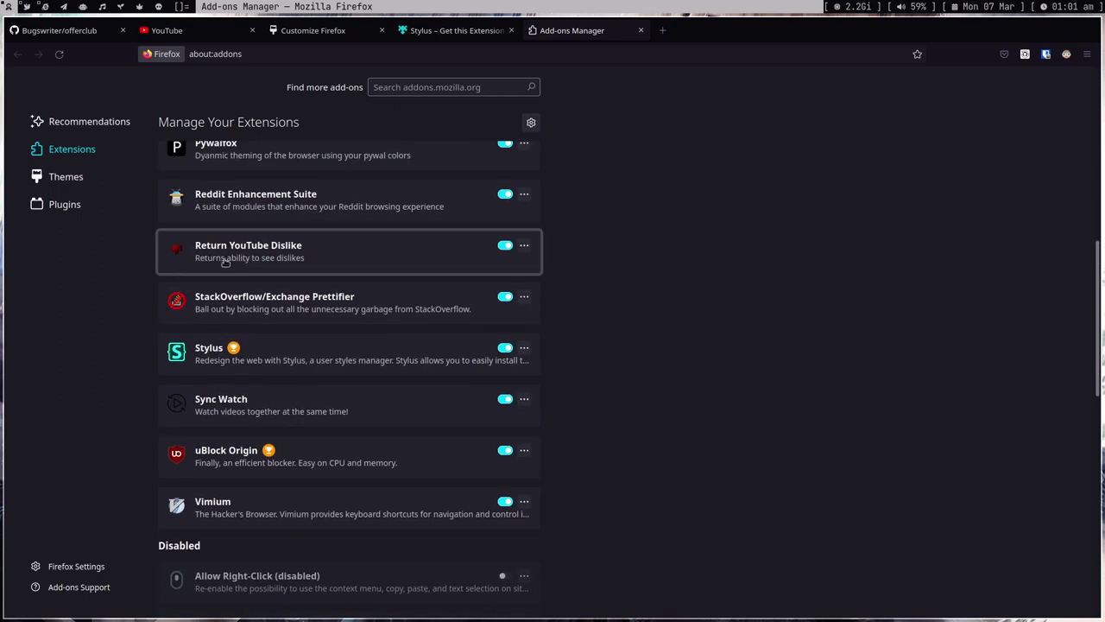
Step: Open the Mental Outlaw channel on YouTube and its video "How To Restore Dislikes on YouTube" to view the dislike count
click(172, 31)
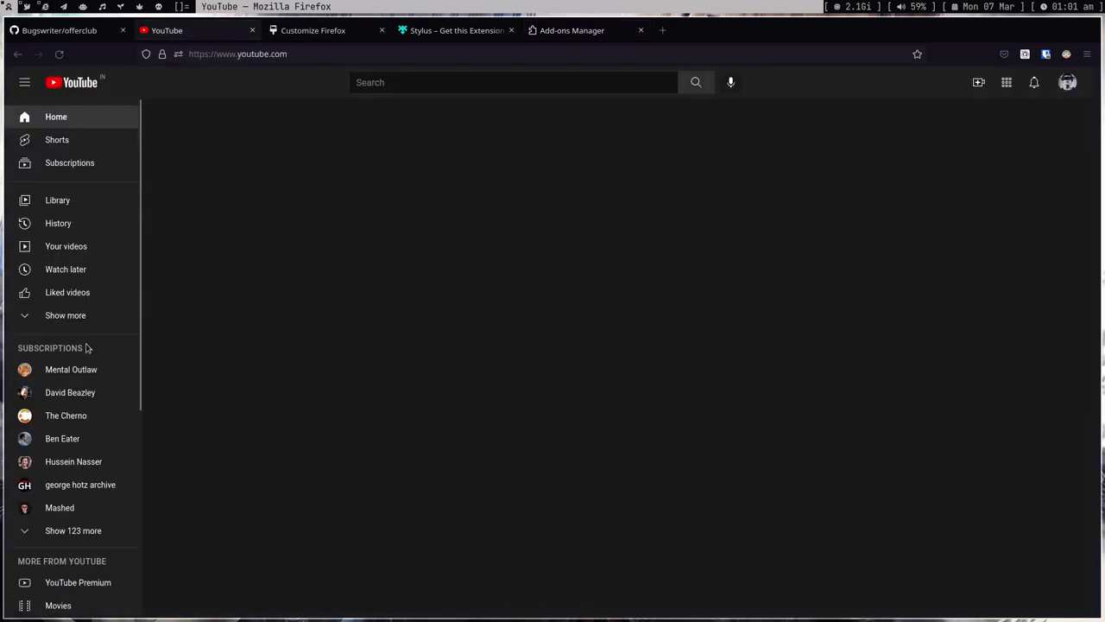
click(73, 370)
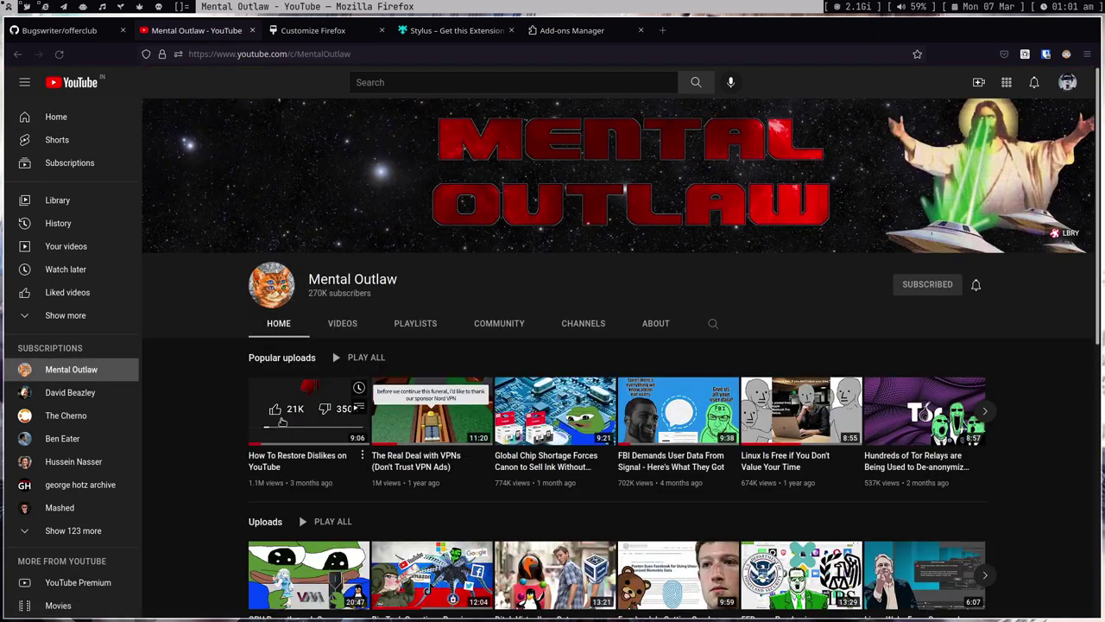
click(283, 421)
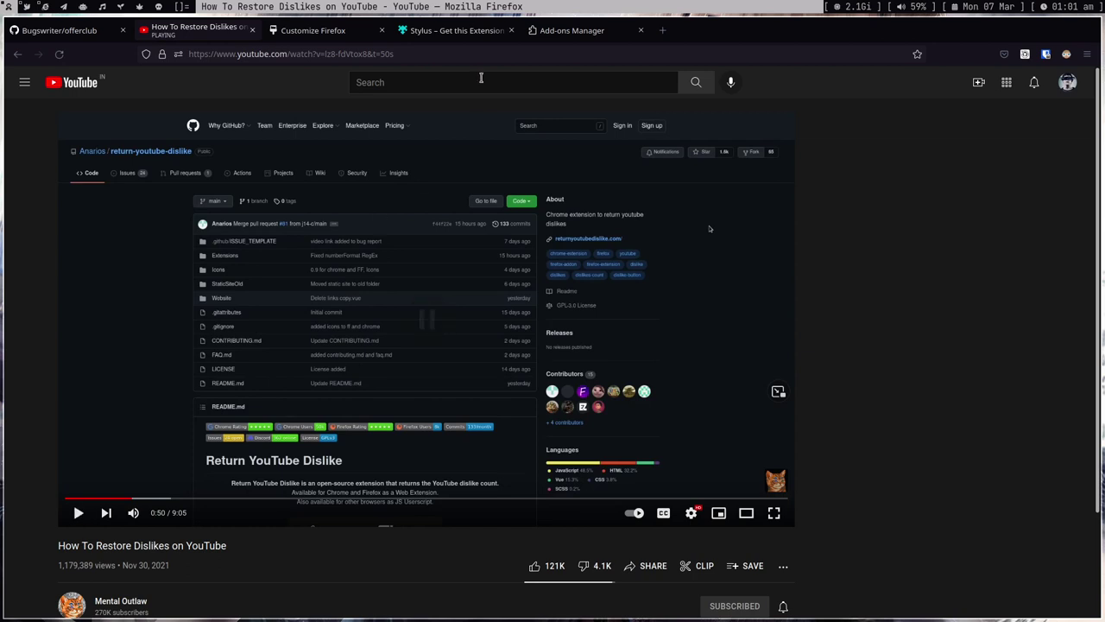
Step: Look through the rest of the installed extensions and open the details of disable-polymer-youtube
click(562, 30)
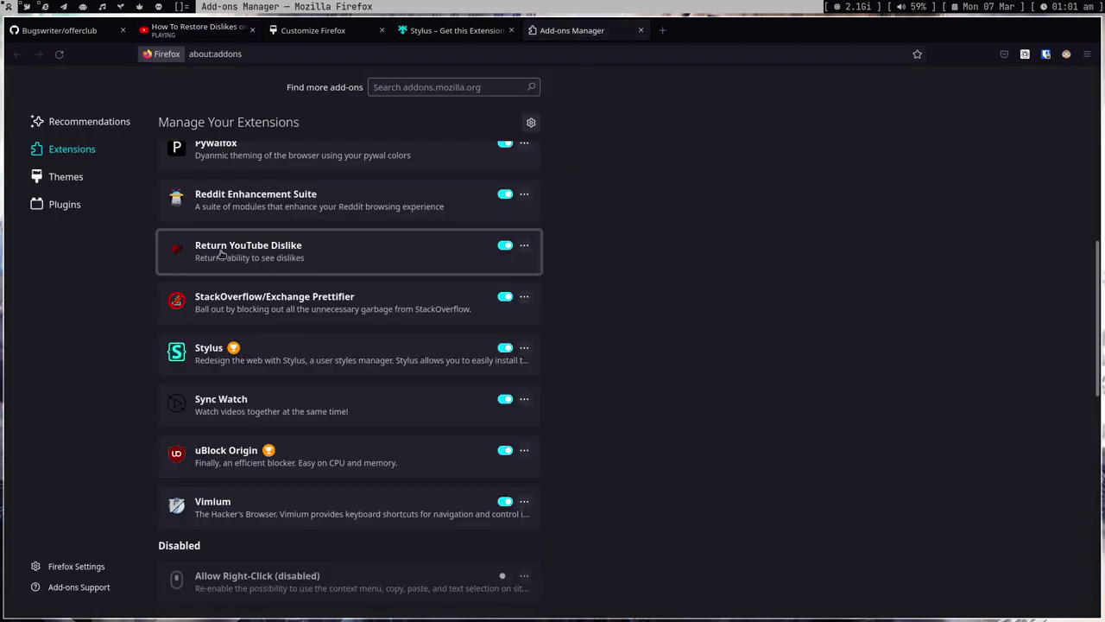
scroll(247, 276, down, 4)
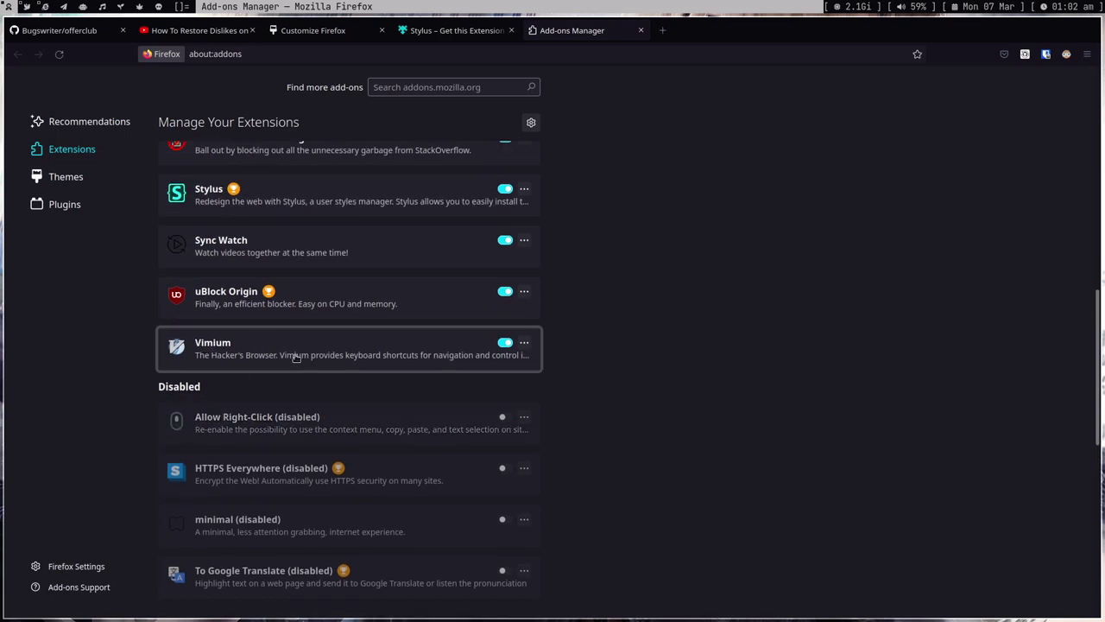
scroll(233, 354, down, 4)
scroll(247, 388, up, 6)
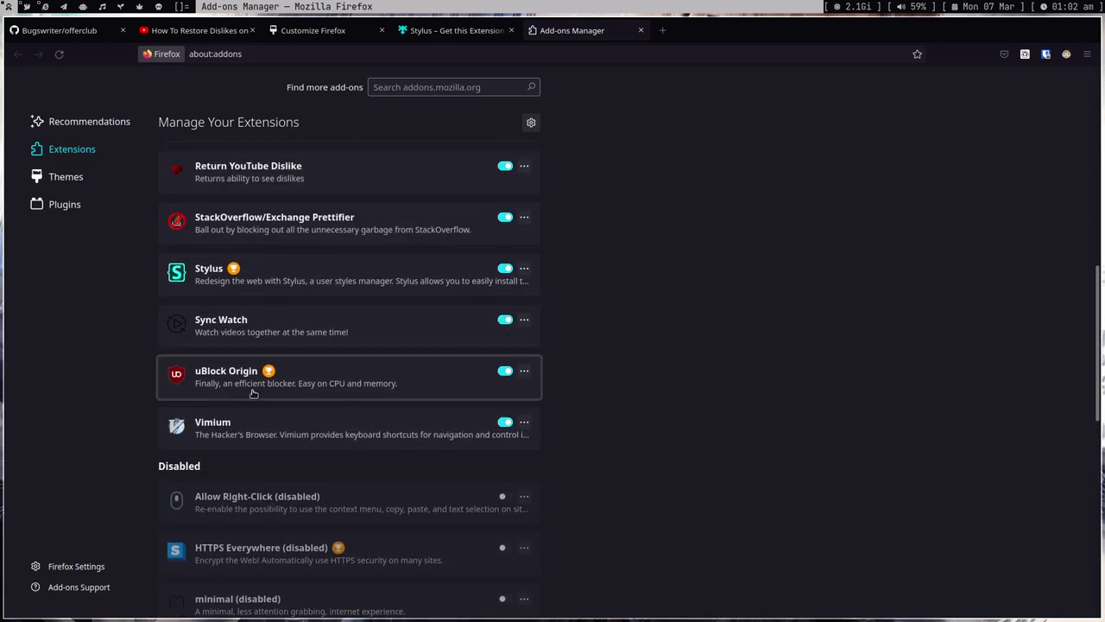
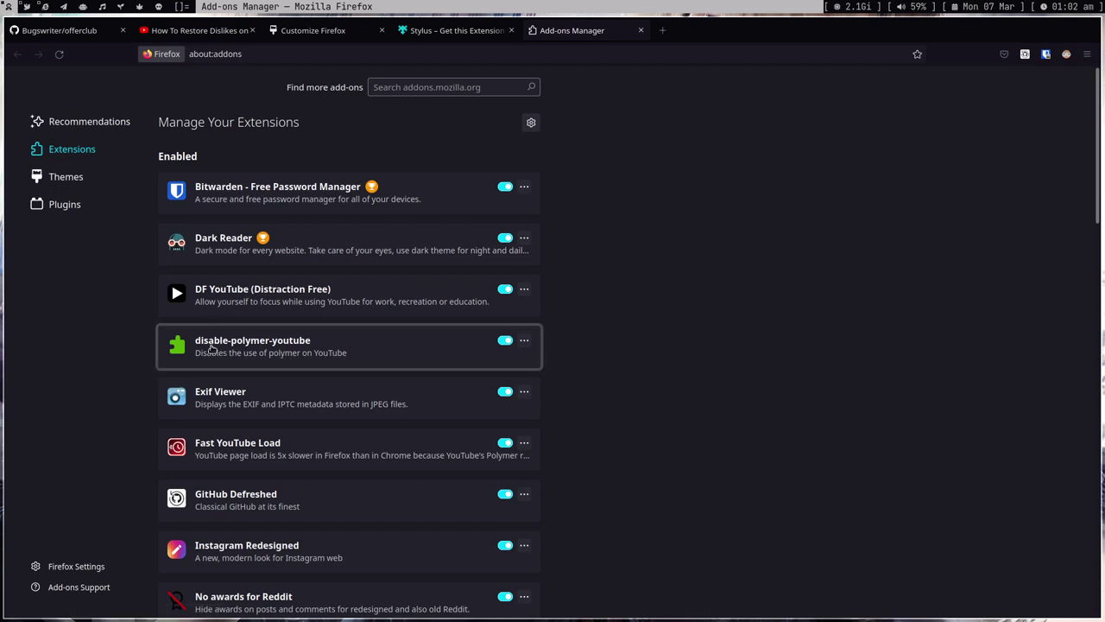
click(280, 342)
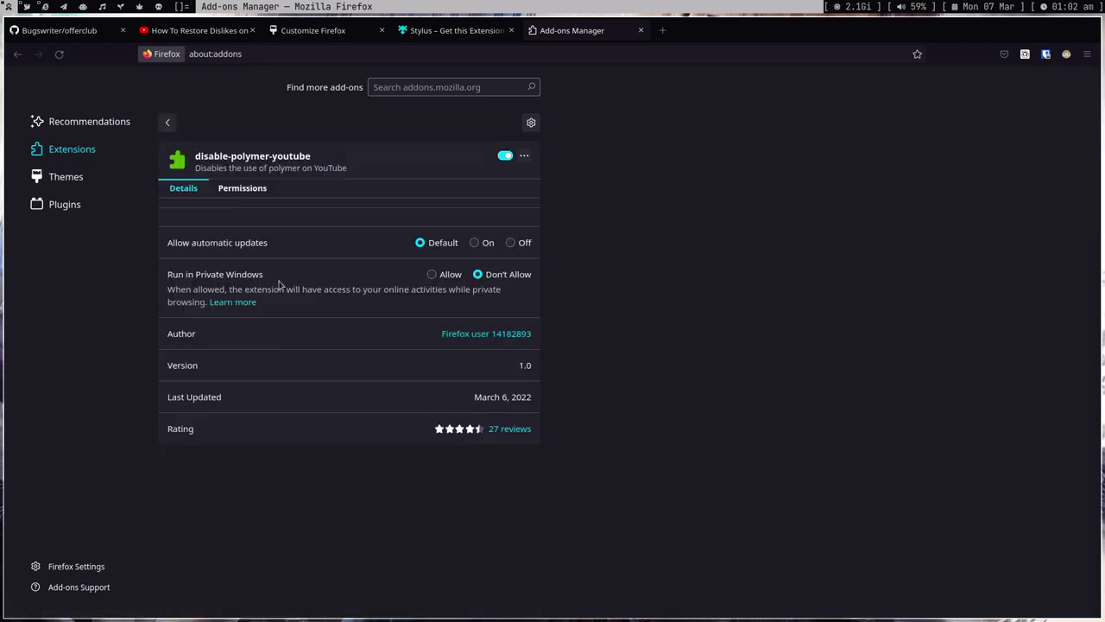
double_click(251, 156)
Step: Search the web for "disable-polymer-youtube" in a new tab
click(671, 37)
text(di)
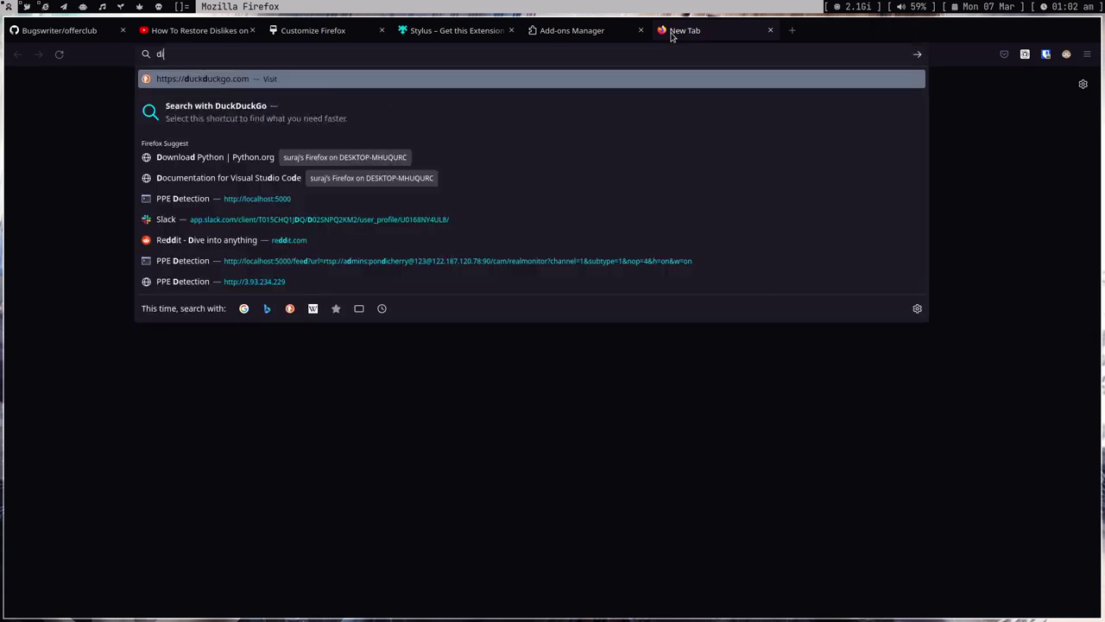
text(sable-poly)
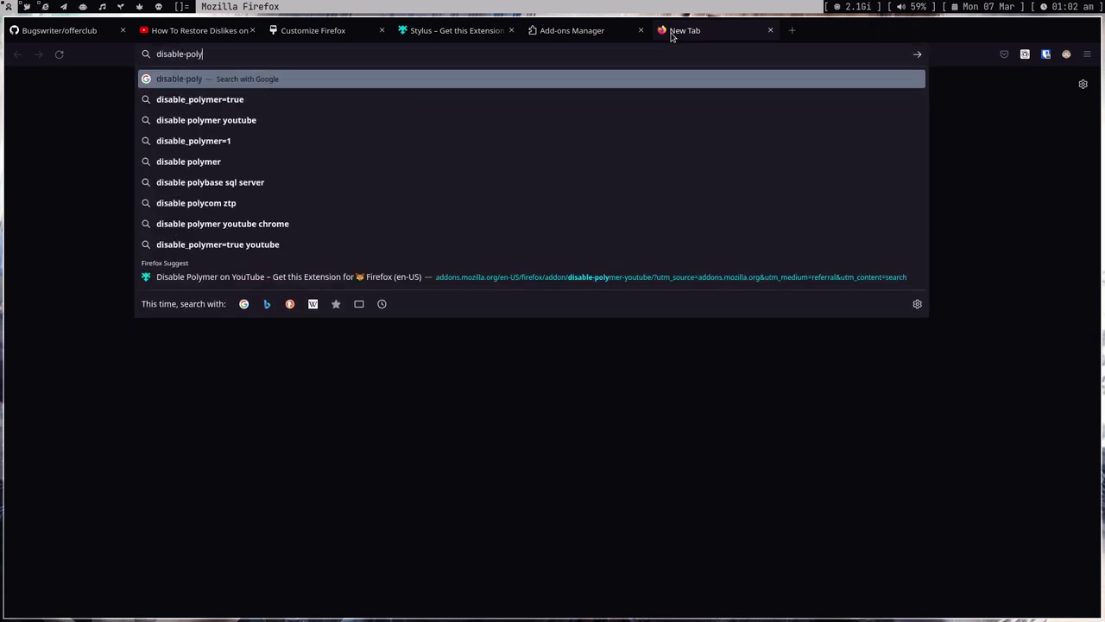
text(mer-youtube)
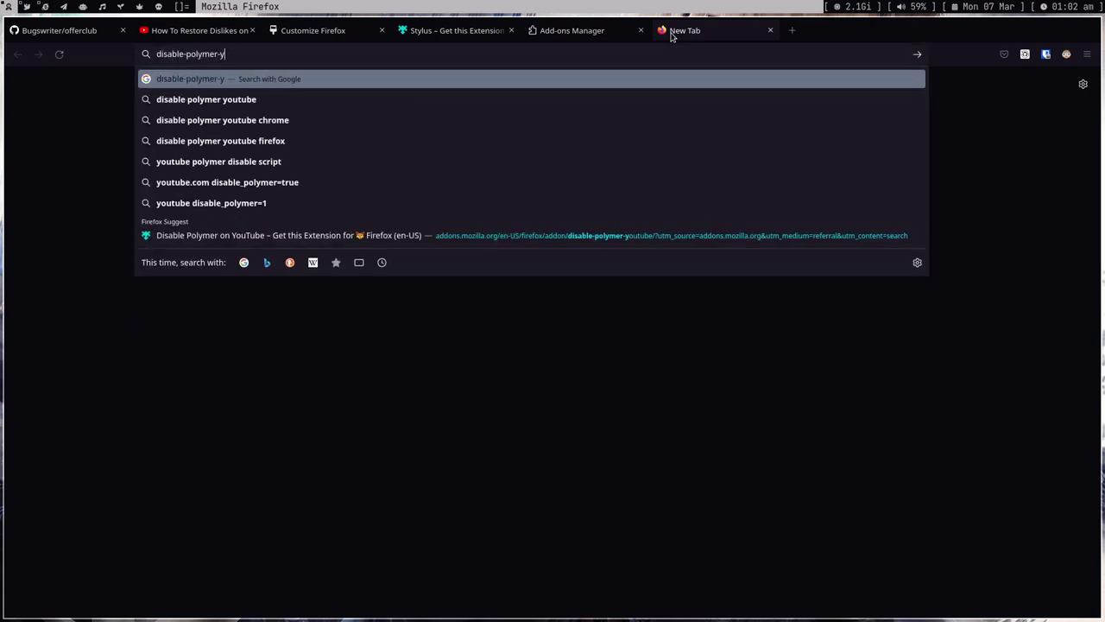
key(Return)
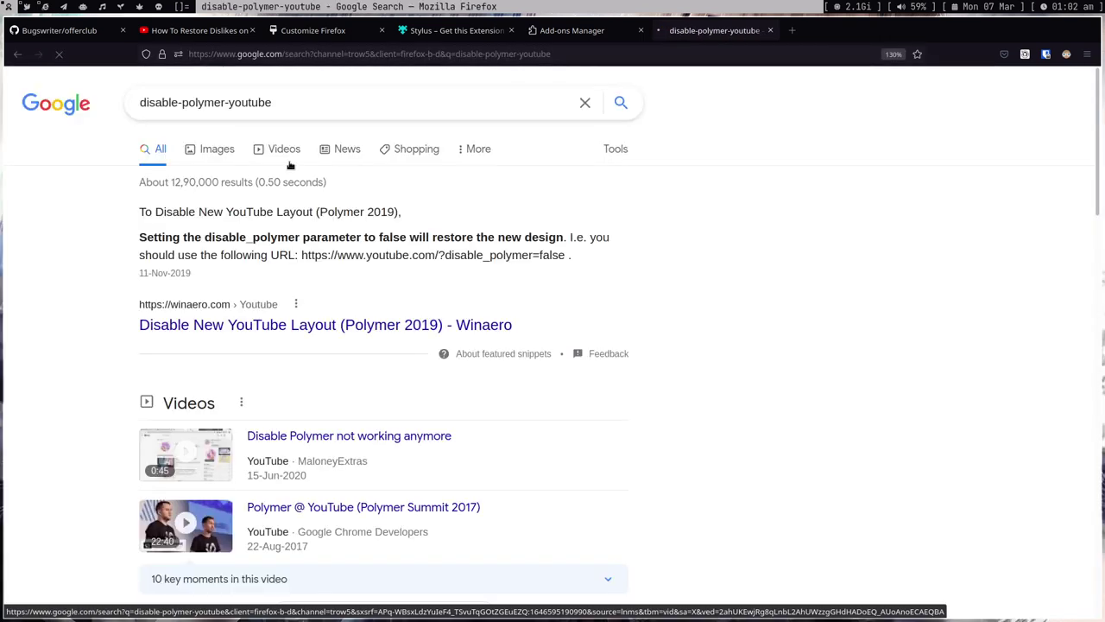
click(202, 102)
click(76, 288)
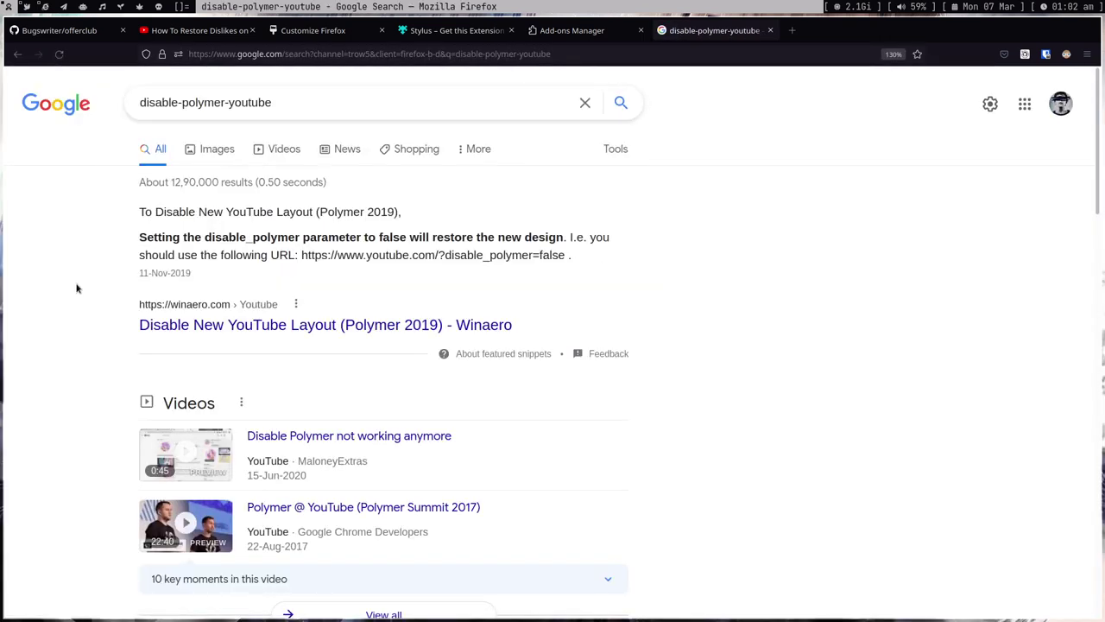
Step: Read the featured search result about the disable_polymer parameter and YouTube's new layout
drag(154, 236, 301, 239)
click(283, 240)
drag(480, 237, 476, 261)
click(506, 257)
click(474, 261)
drag(544, 238, 345, 244)
click(345, 244)
drag(208, 238, 383, 240)
click(327, 237)
Step: Return to the list of installed extensions and open the details of Fast YouTube Load
key(ctrl+Page_Up)
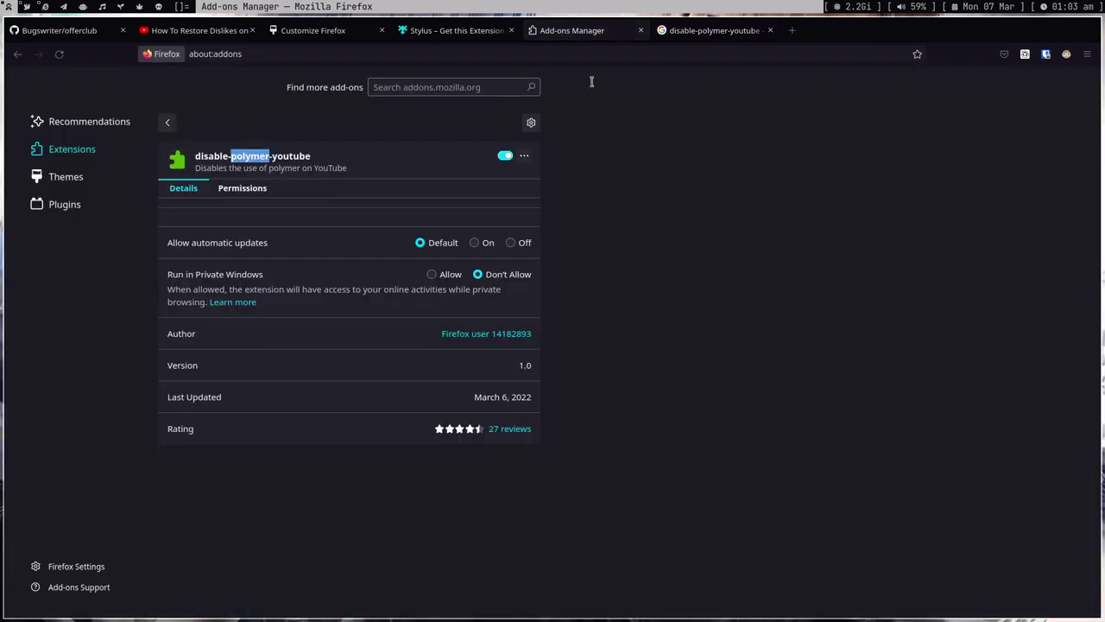
click(167, 122)
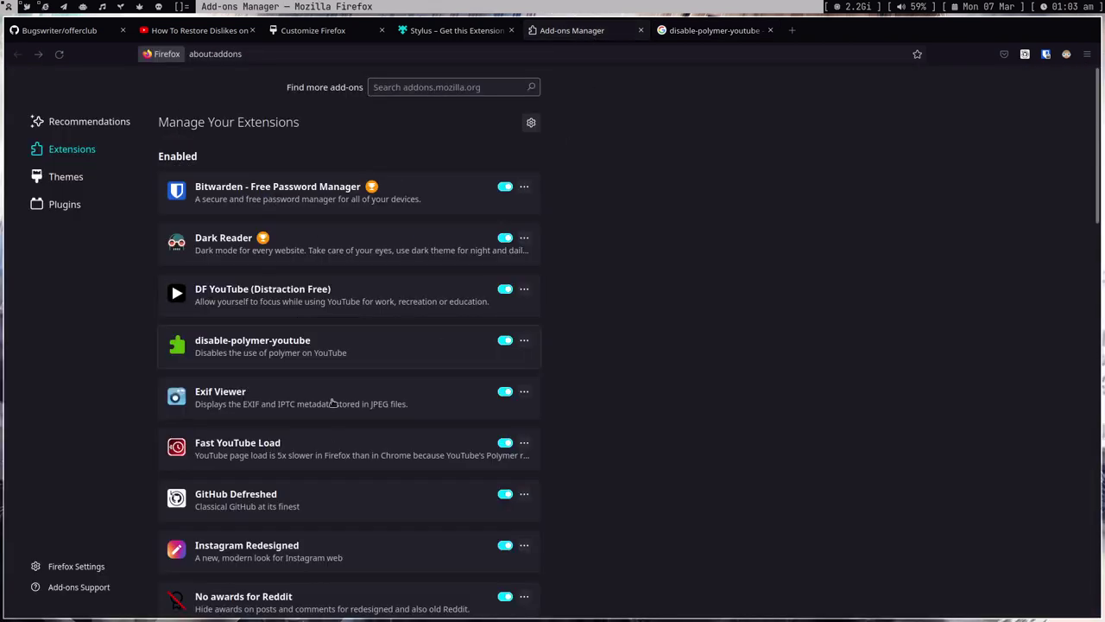
scroll(346, 449, down, 3)
scroll(335, 437, down, 6)
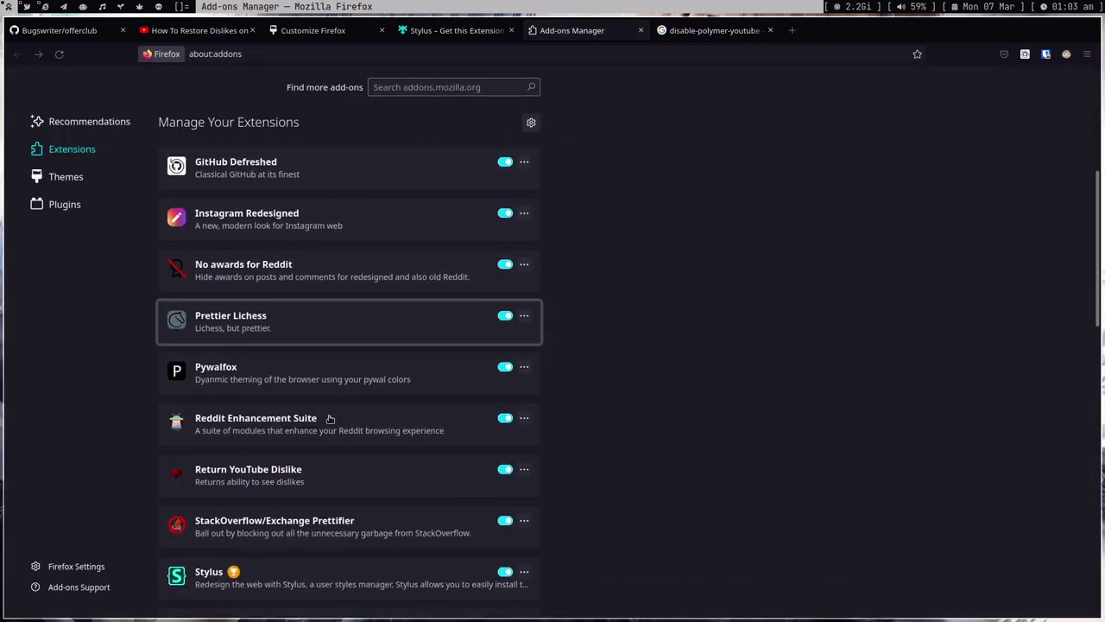
scroll(337, 414, up, 5)
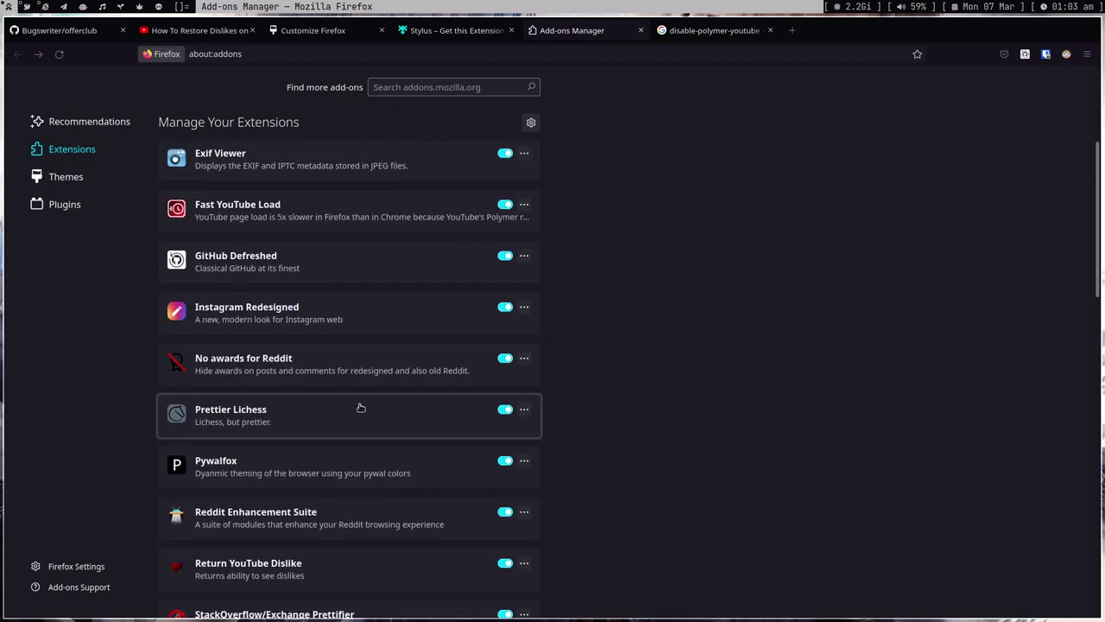
click(229, 210)
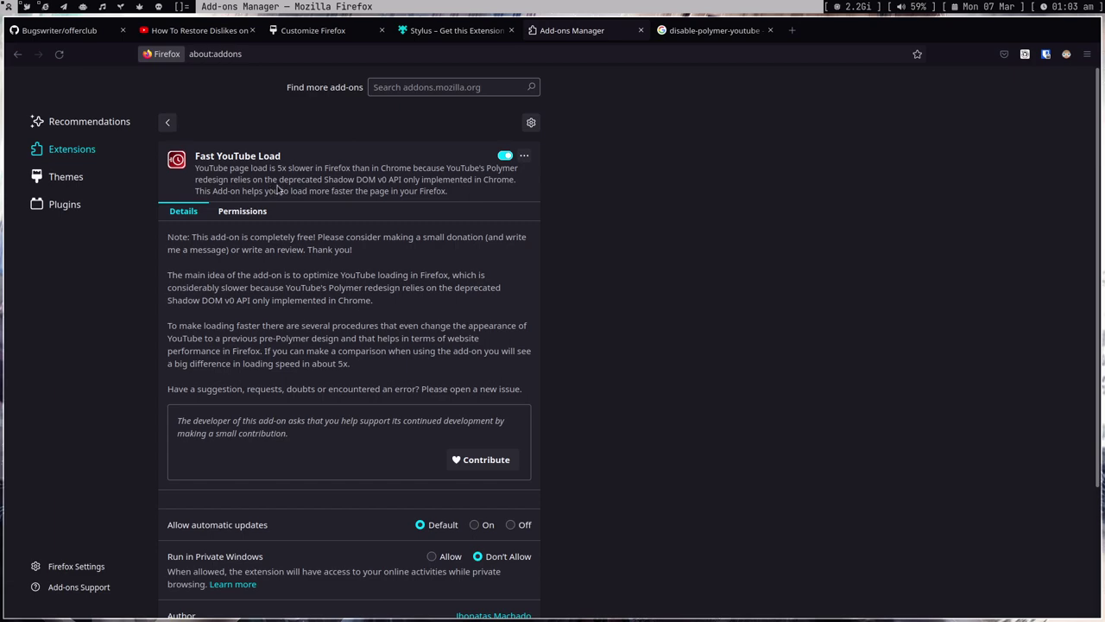
Step: Close every tab except the one showing the offerclub repository on GitHub
middle_click(215, 30)
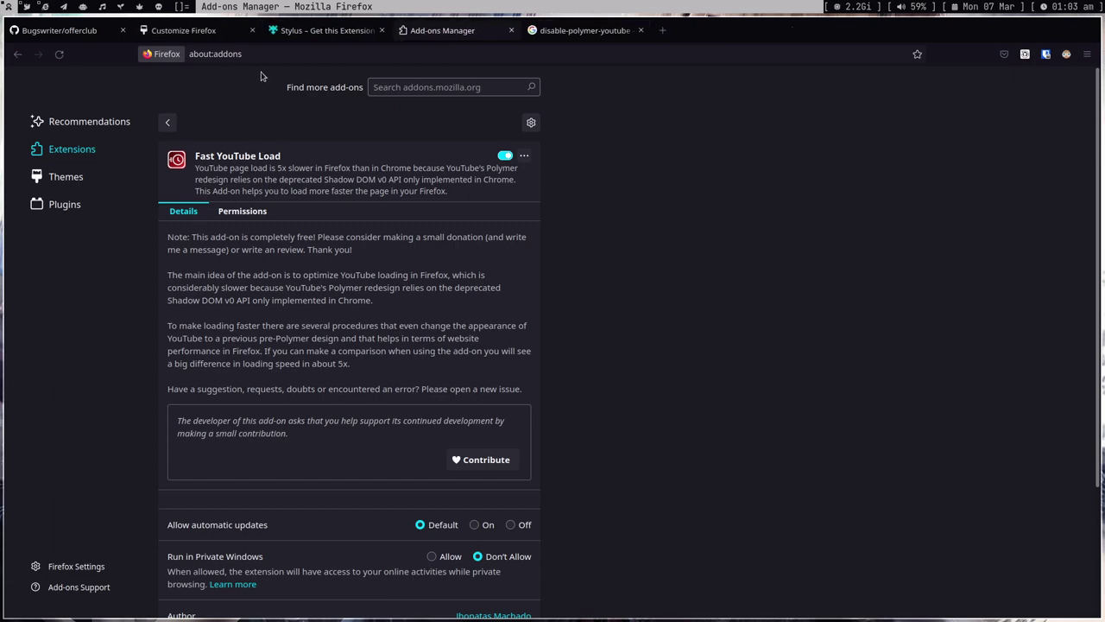
middle_click(421, 37)
middle_click(422, 37)
middle_click(316, 39)
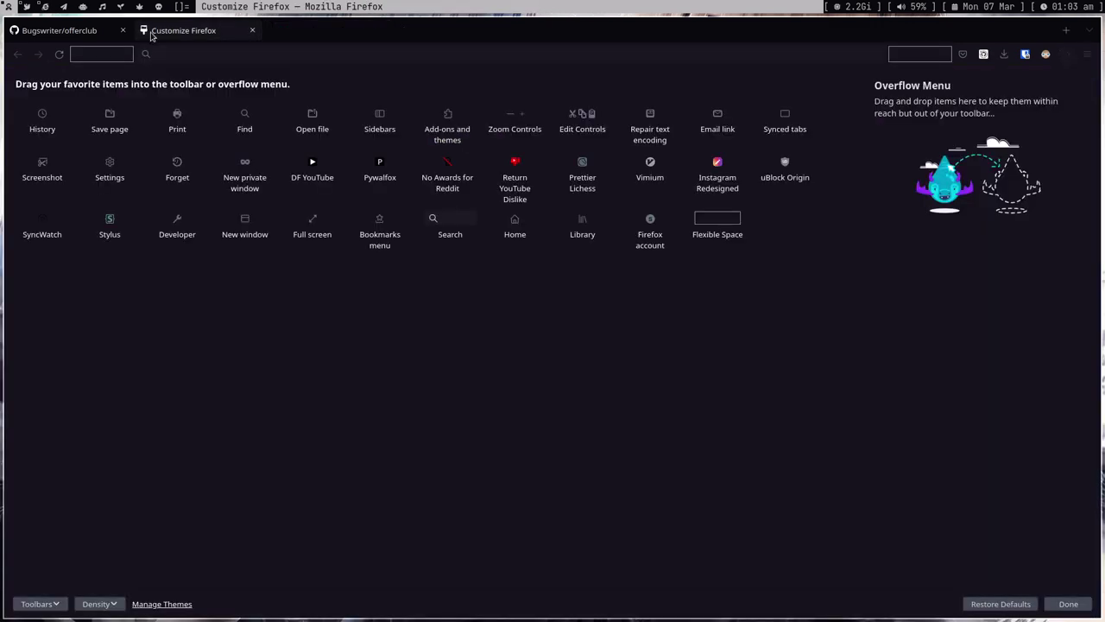
middle_click(154, 36)
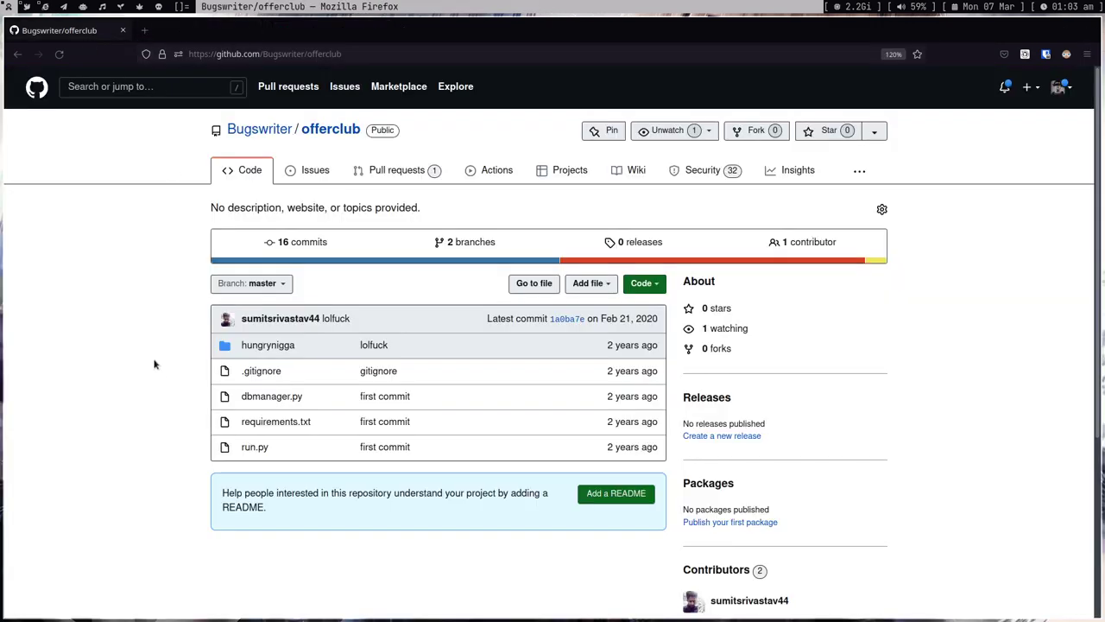
Step: View the offerclub owner's GitHub profile and repository list, and open the arch-linux-magic repository
click(259, 129)
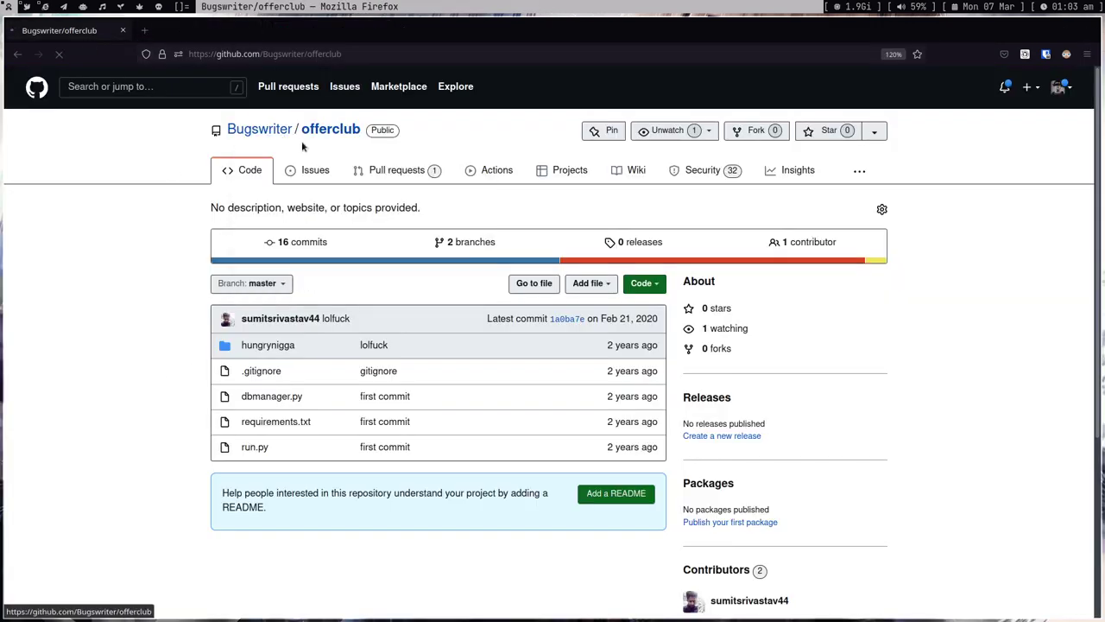
scroll(434, 299, down, 5)
scroll(544, 251, up, 5)
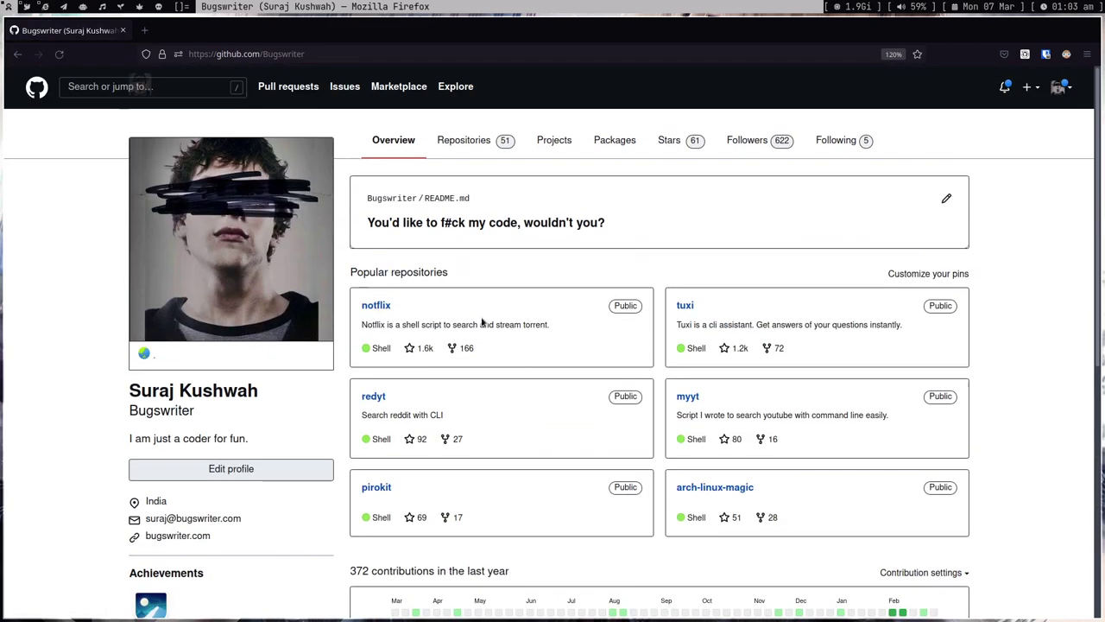
click(506, 140)
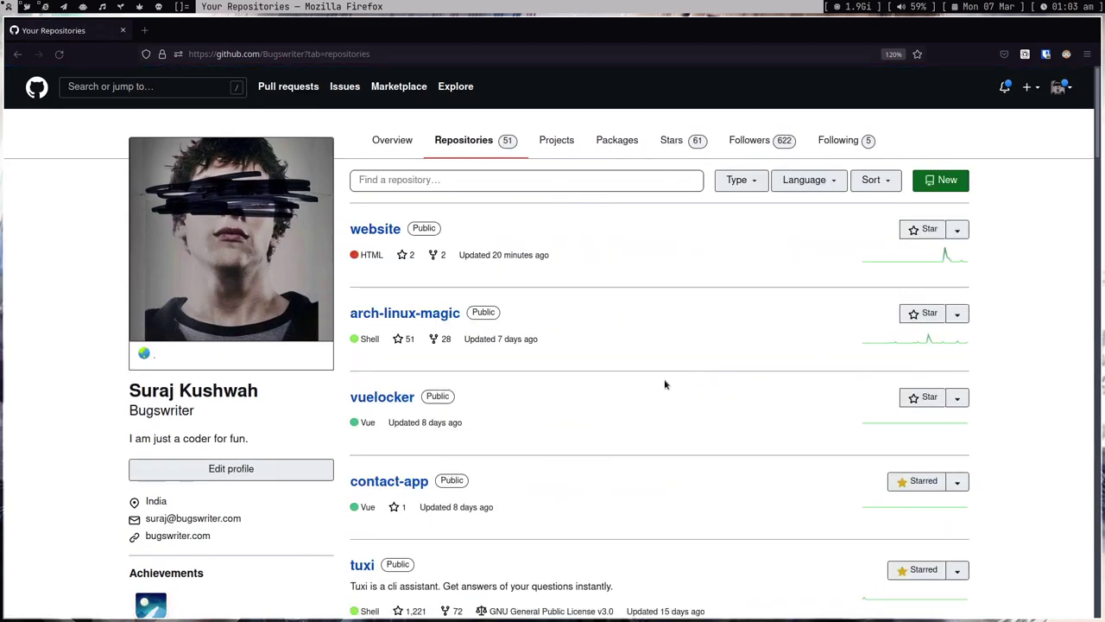
click(418, 317)
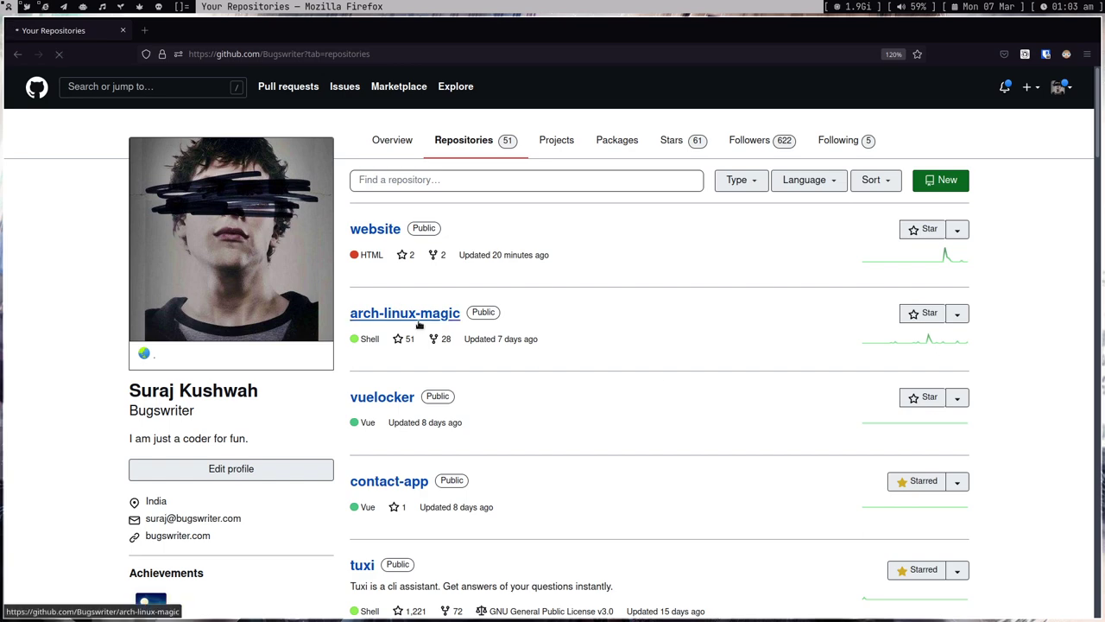